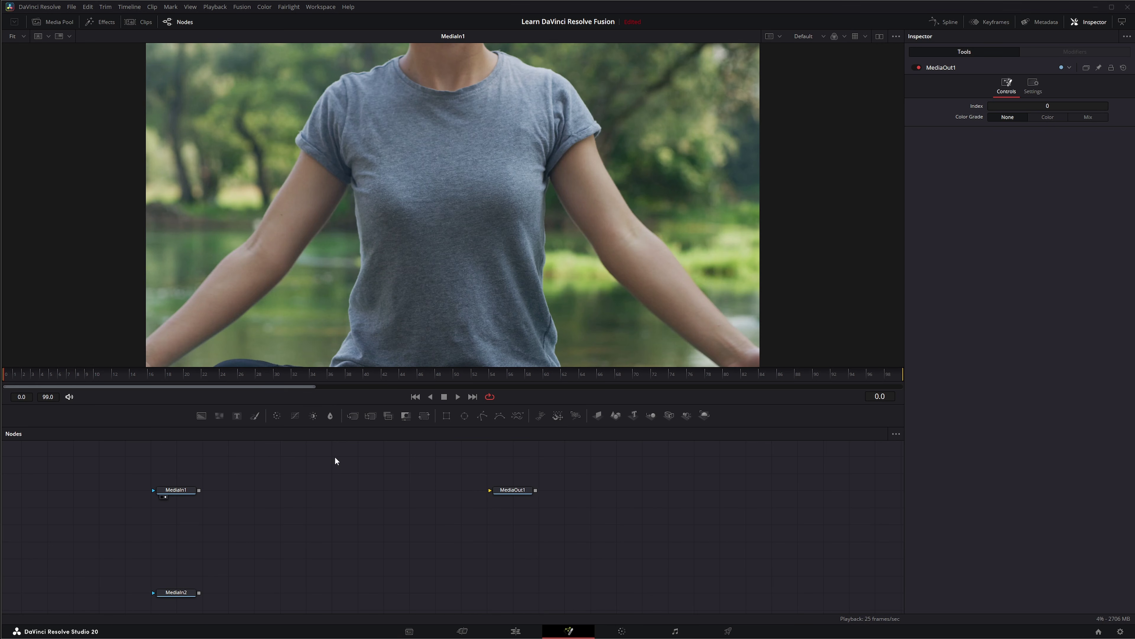
Add a Surface Tracker node after MediaIn1.
{"action": "left_click", "coordinate": [179, 495]}
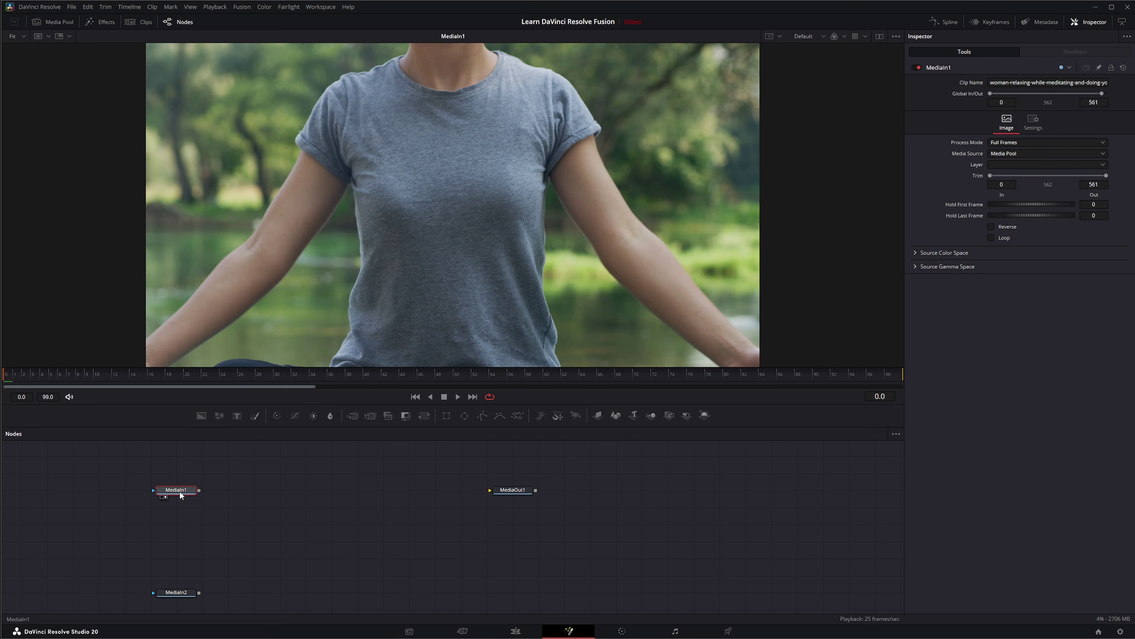
{"action": "key", "text": "shift+space"}
{"action": "type", "text": "surf"}
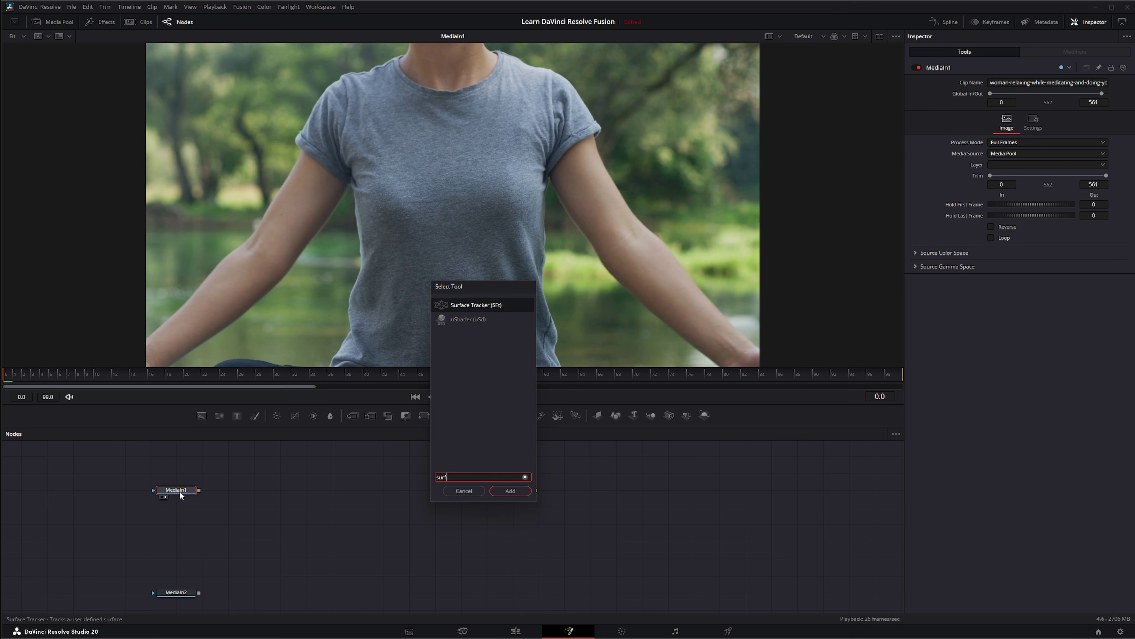
{"action": "key", "text": "Return"}
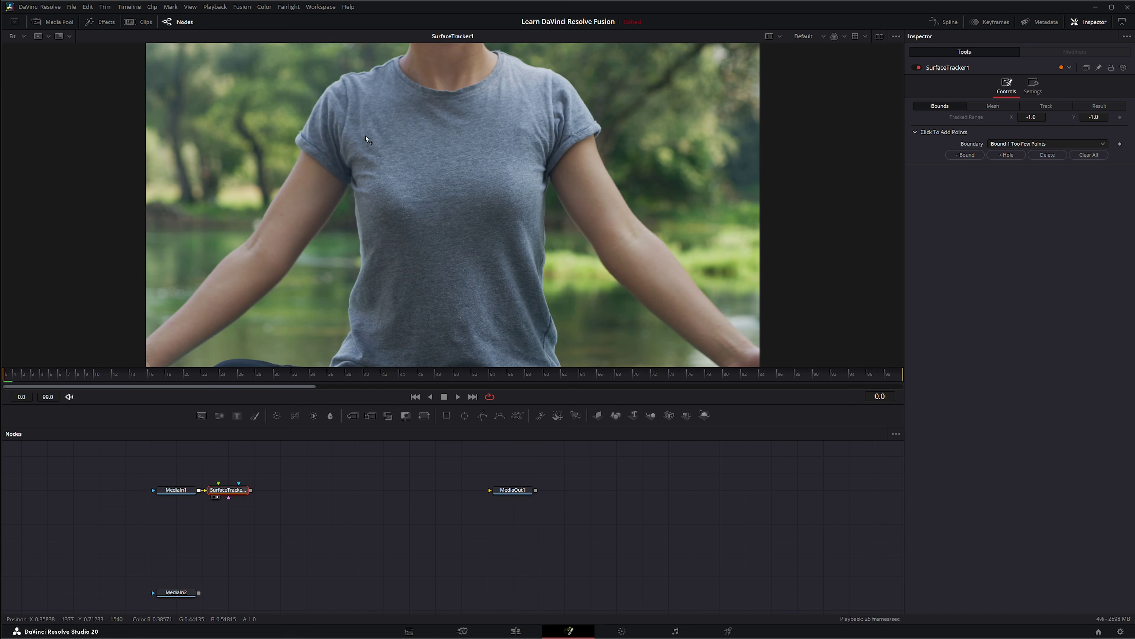
Draw a closed tracking boundary on the shirt front, from just below the collar down to the waist area.
{"action": "left_click", "coordinate": [369, 178]}
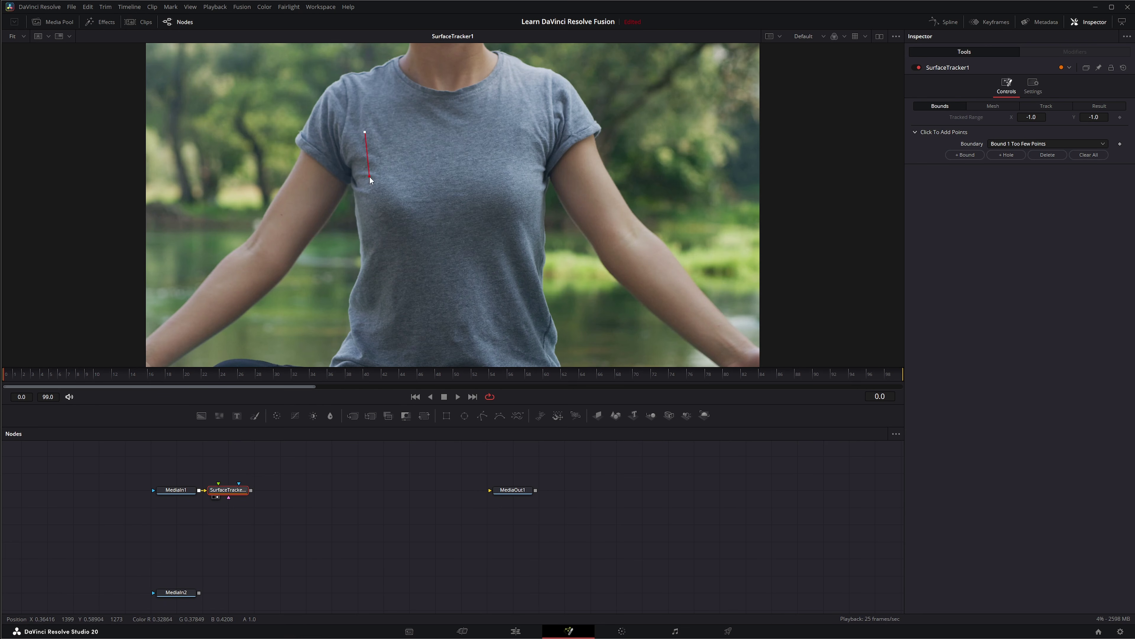
{"action": "left_click", "coordinate": [370, 214]}
{"action": "left_click", "coordinate": [422, 263]}
{"action": "left_click", "coordinate": [467, 262]}
{"action": "left_click", "coordinate": [504, 258]}
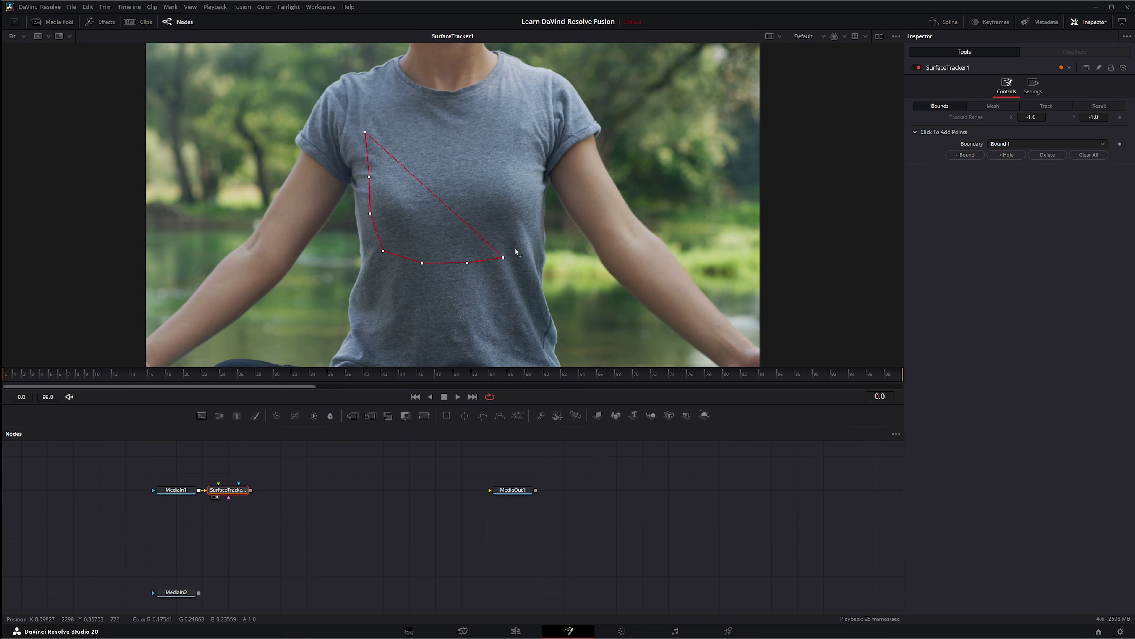
{"action": "left_click", "coordinate": [534, 211]}
{"action": "left_click", "coordinate": [535, 173]}
{"action": "left_click", "coordinate": [532, 136]}
{"action": "left_click", "coordinate": [517, 102]}
{"action": "left_click", "coordinate": [490, 95]}
{"action": "left_click", "coordinate": [446, 106]}
{"action": "left_click", "coordinate": [417, 102]}
{"action": "left_click", "coordinate": [382, 98]}
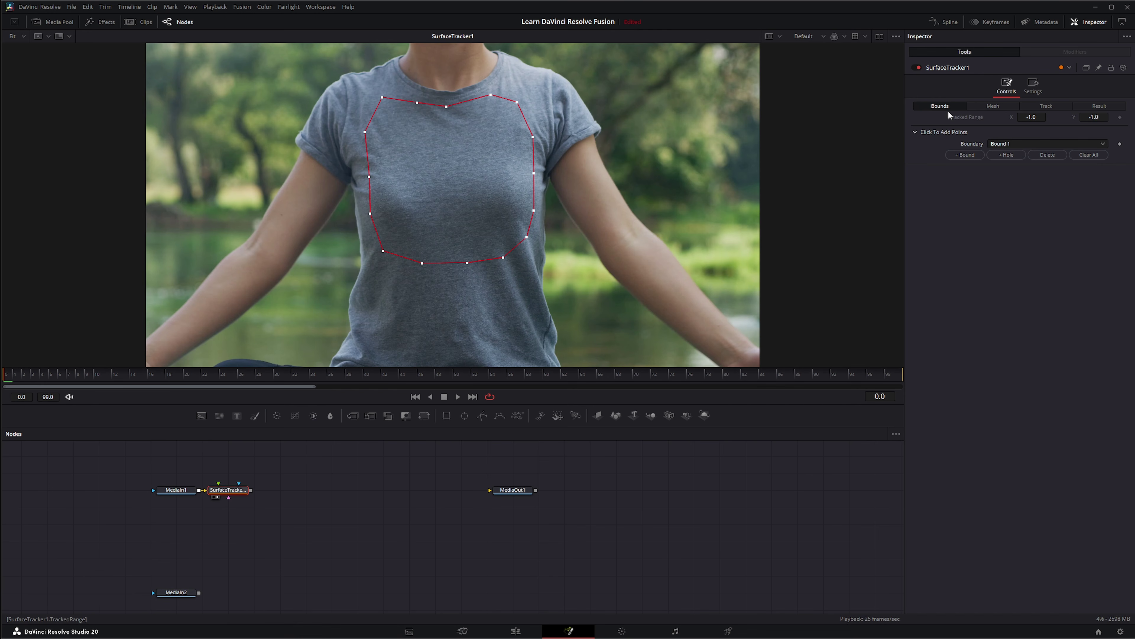
Set the mesh's point number limit to 200 and track the surface forward through the clip, checking the playback.
{"action": "left_click", "coordinate": [993, 106]}
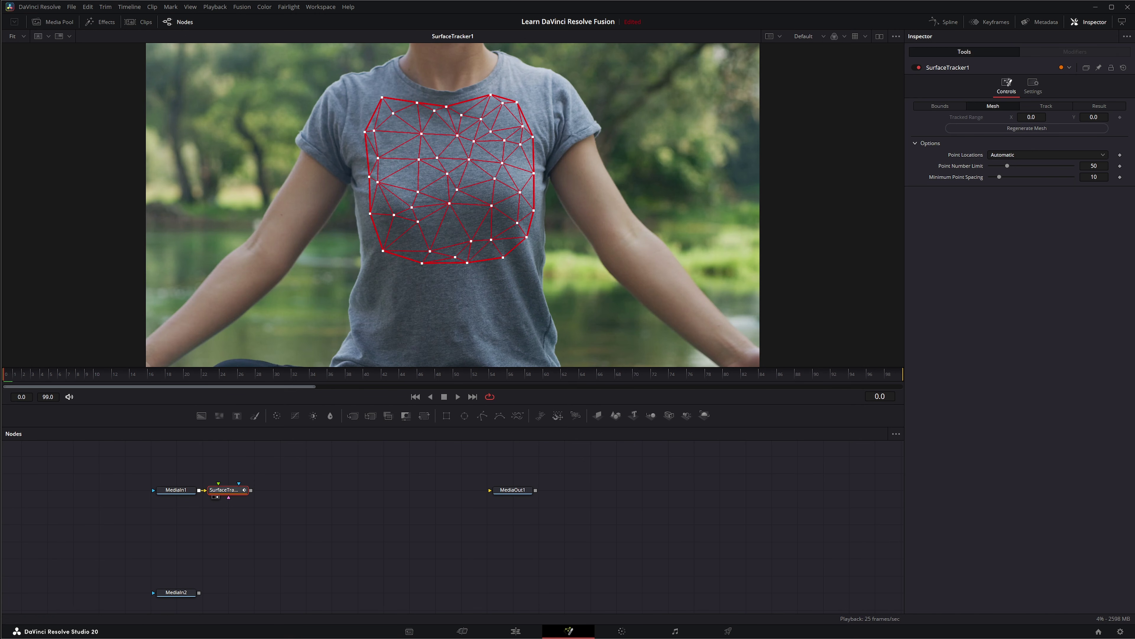
{"action": "left_click_drag", "start_coordinate": [1007, 166], "coordinate": [1072, 166]}
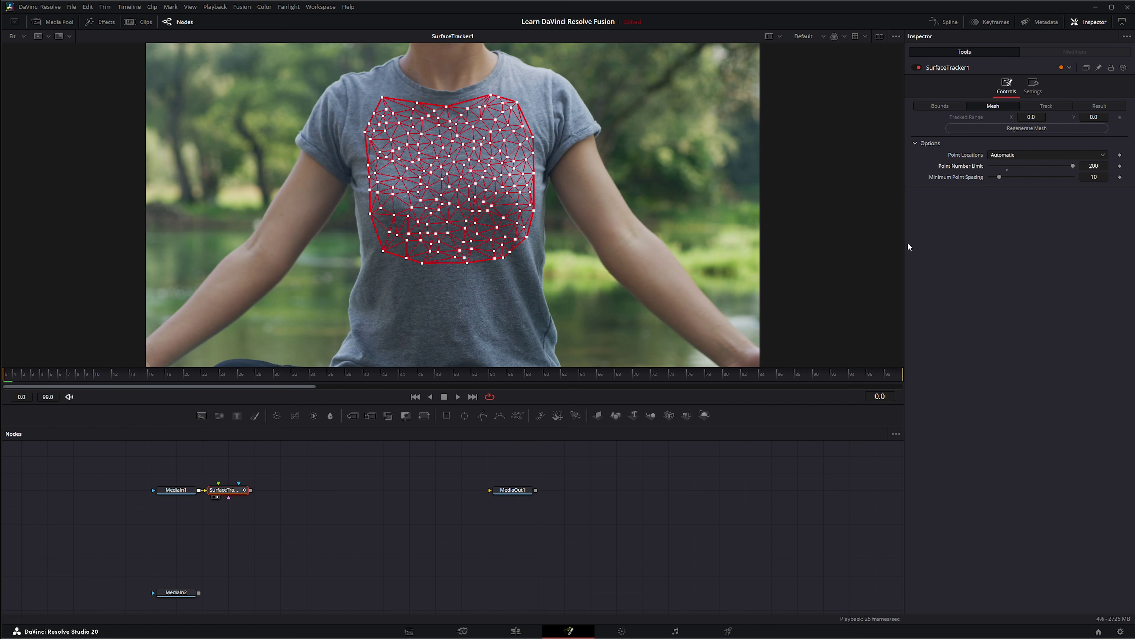
{"action": "left_click", "coordinate": [1050, 105]}
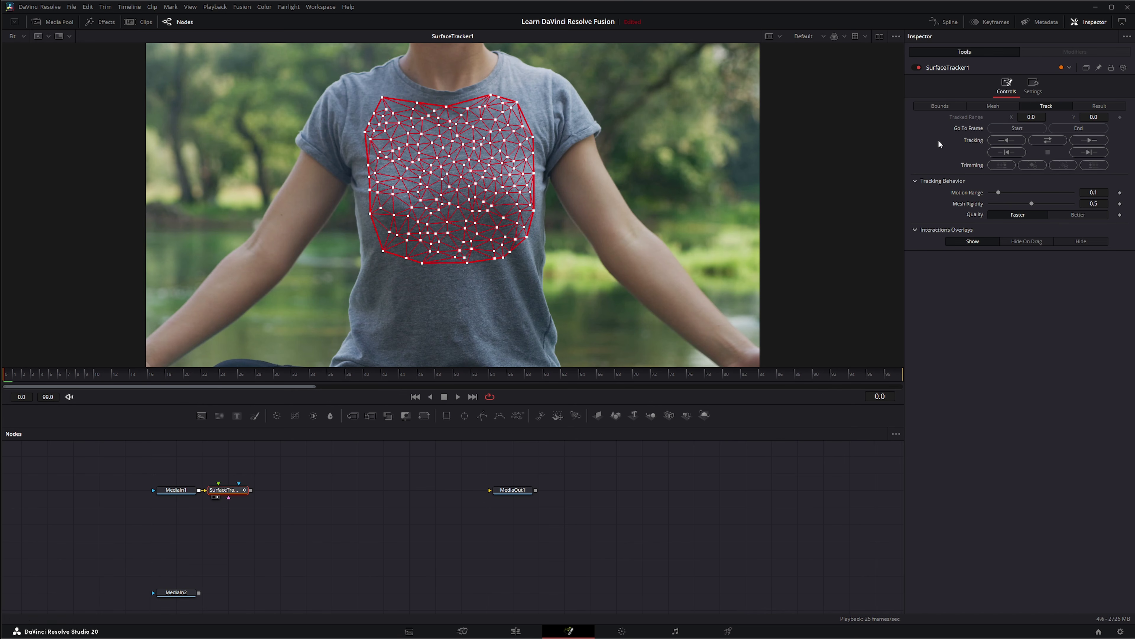
{"action": "left_click", "coordinate": [1094, 140]}
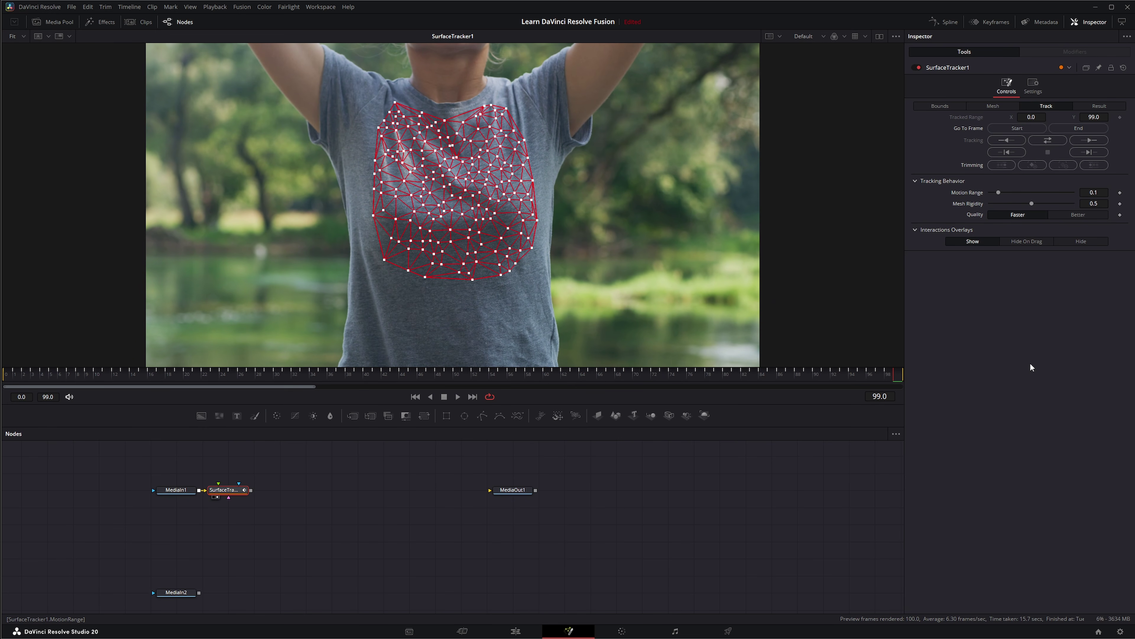
{"action": "left_click", "coordinate": [457, 396]}
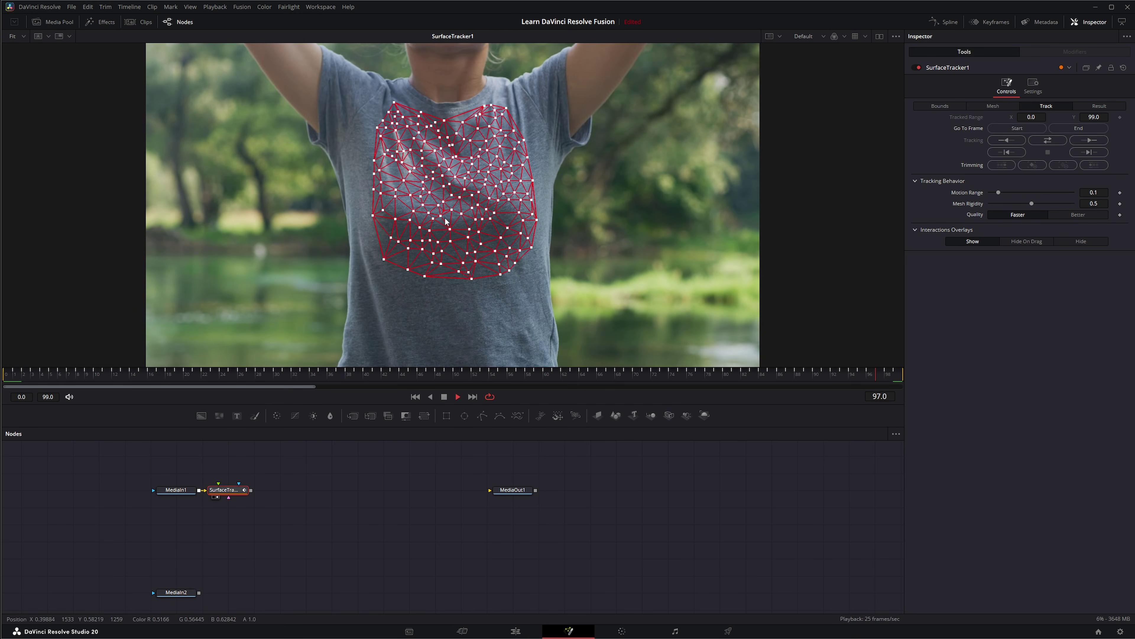
{"action": "left_click", "coordinate": [415, 396]}
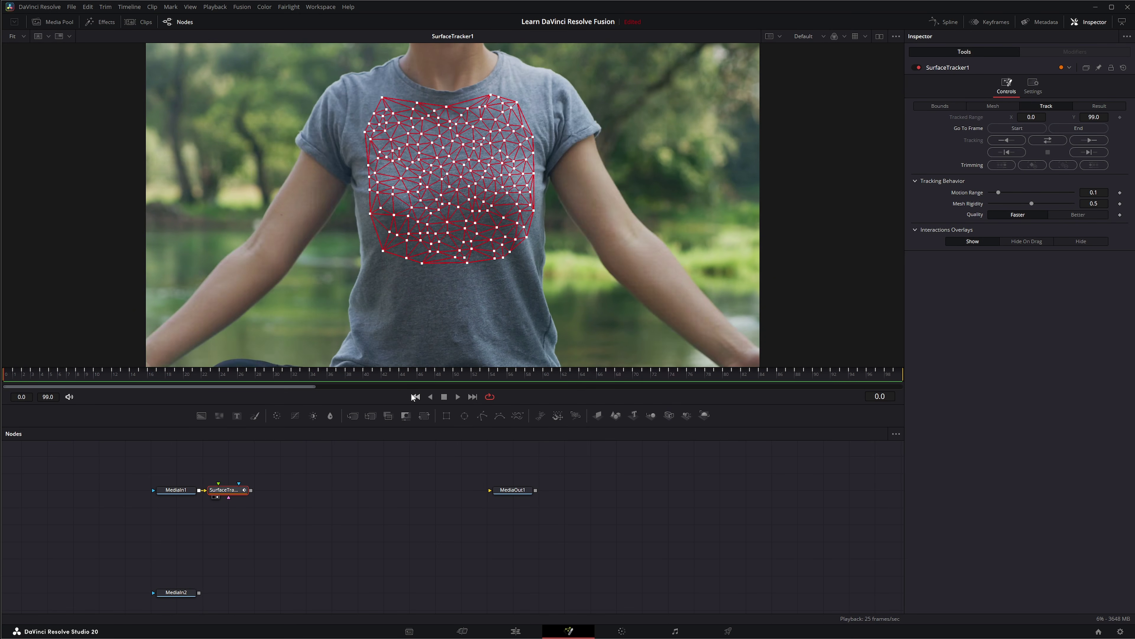
Show the Surface Tracker's result and feed the logo image bdsCovered_Logo_Poster 01.png into the node as its overlay.
{"action": "left_click", "coordinate": [1104, 106]}
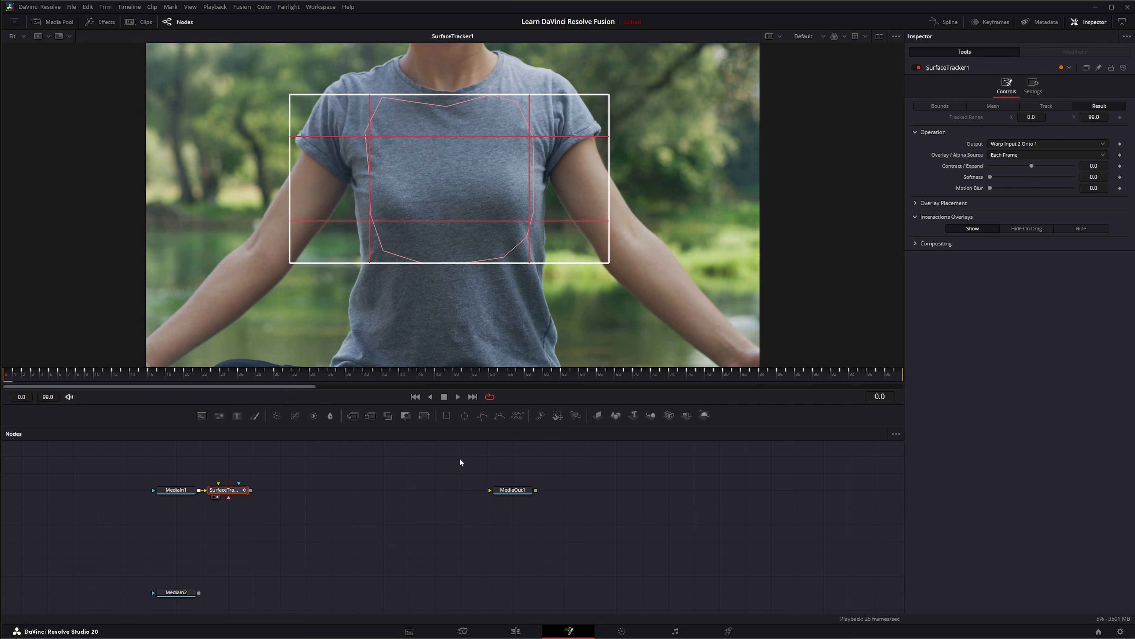
{"action": "scroll", "coordinate": [322, 519], "scroll_direction": "up", "scroll_amount": 2}
{"action": "left_click", "coordinate": [282, 530]}
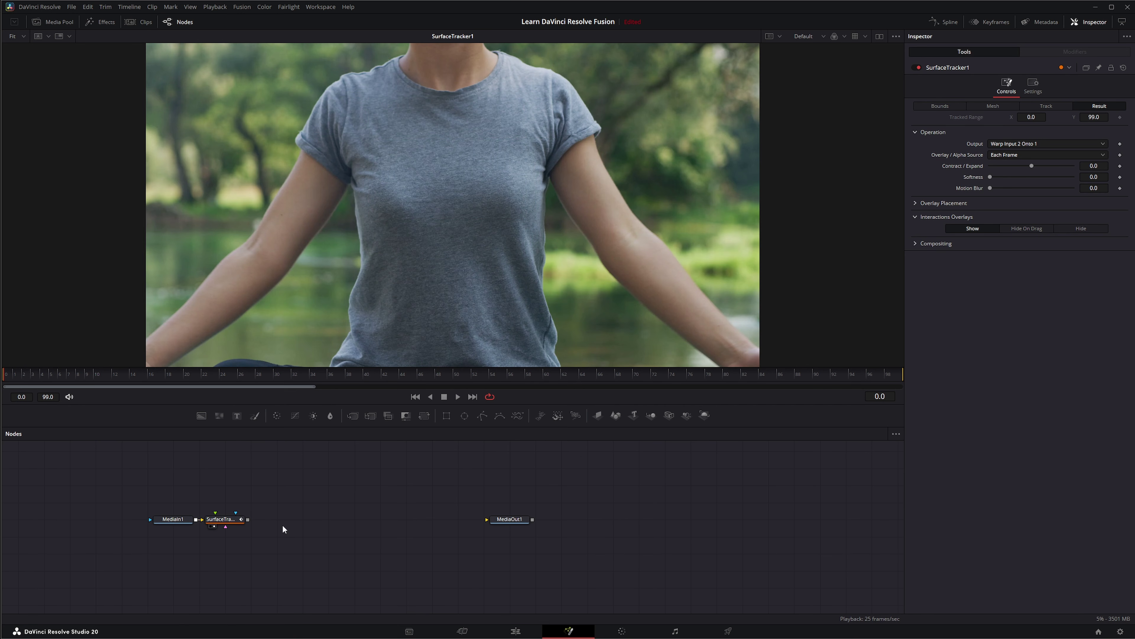
{"action": "left_click", "coordinate": [228, 523]}
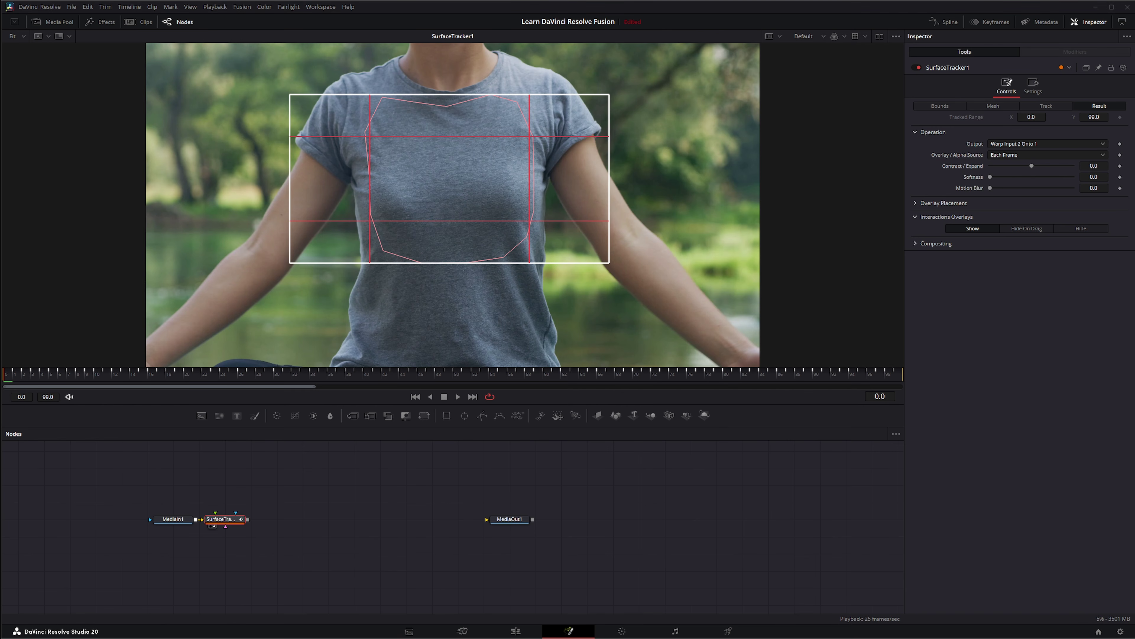
{"action": "left_click_drag", "start_coordinate": [402, 544], "coordinate": [215, 516]}
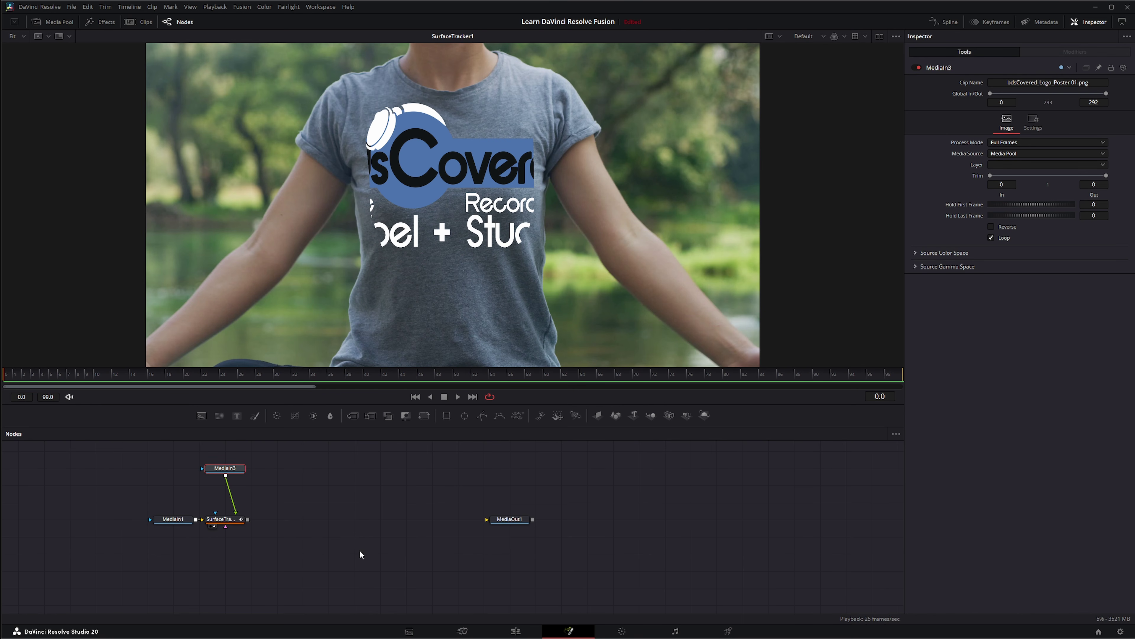
Add a Transform after the logo image with size 0.547 and angle 0.2, and play back the tracked logo.
{"action": "left_click", "coordinate": [215, 520]}
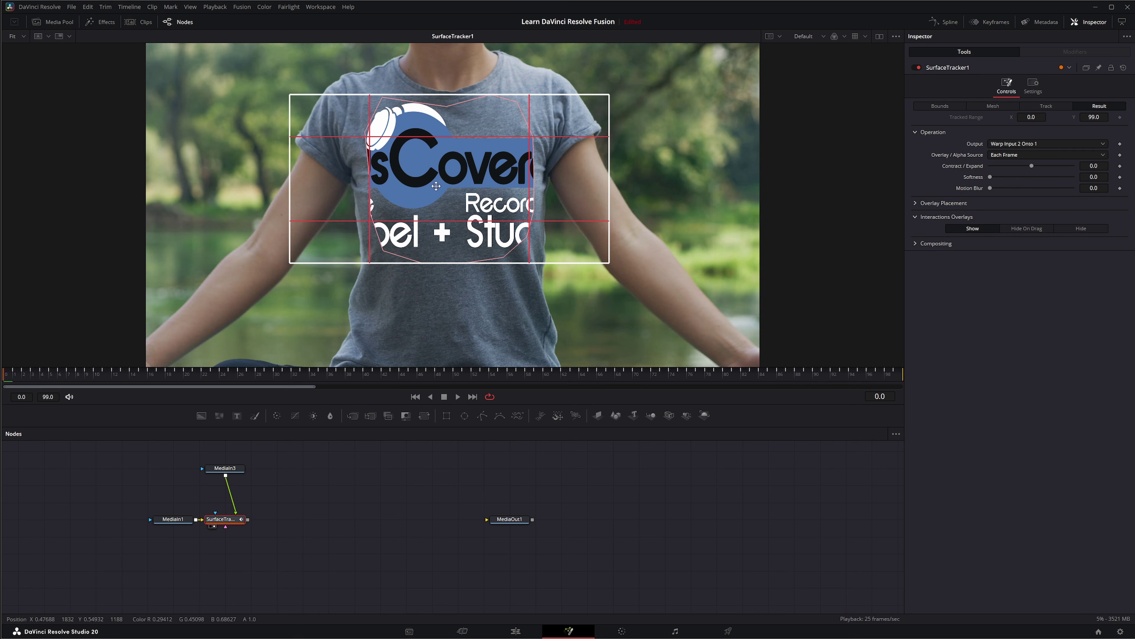
{"action": "left_click", "coordinate": [217, 476]}
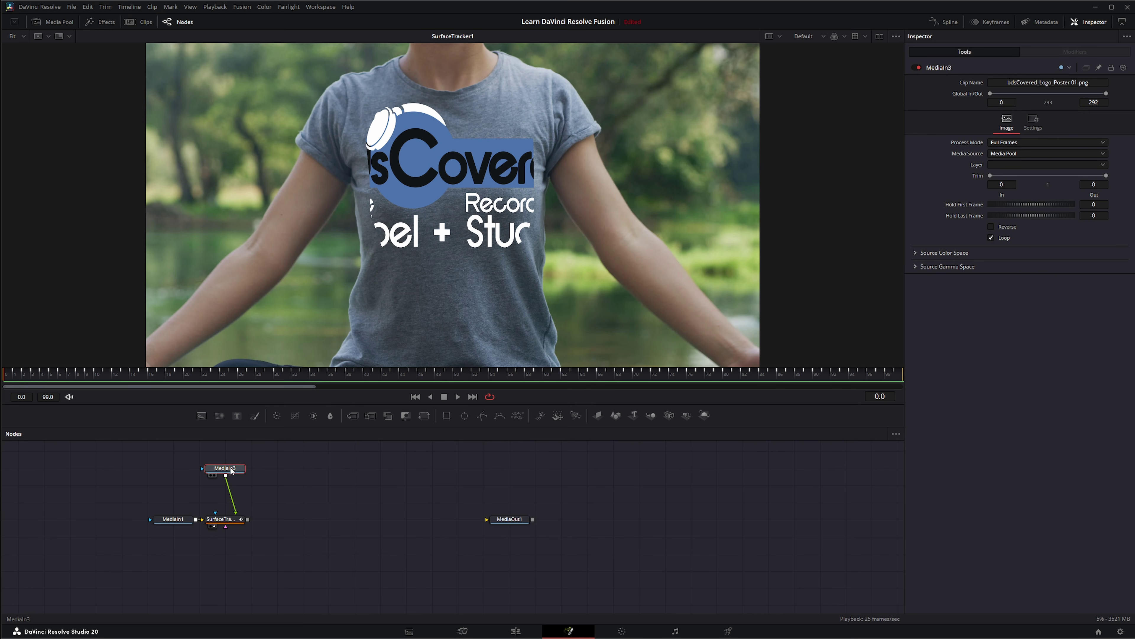
{"action": "left_click", "coordinate": [425, 416]}
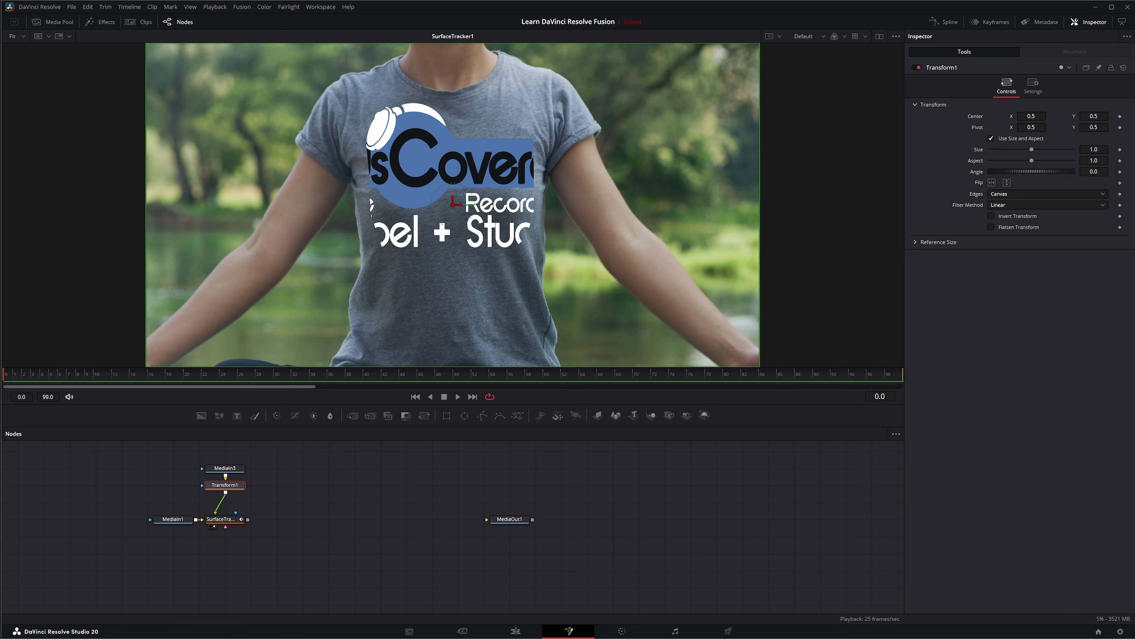
{"action": "left_click_drag", "start_coordinate": [1101, 150], "coordinate": [1099, 174]}
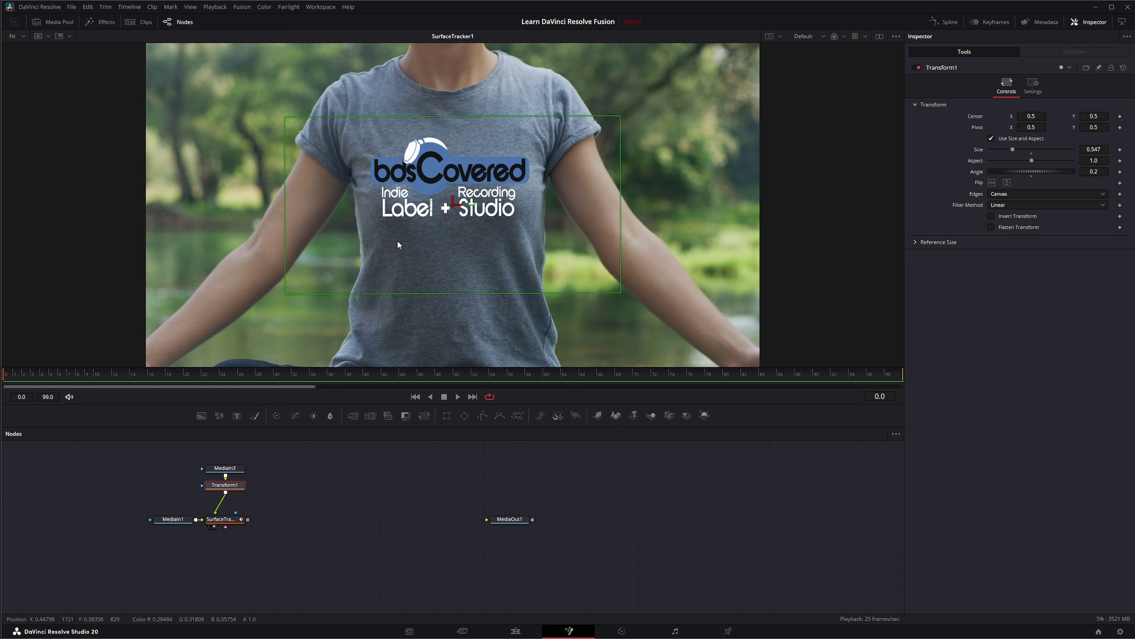
{"action": "left_click", "coordinate": [355, 499]}
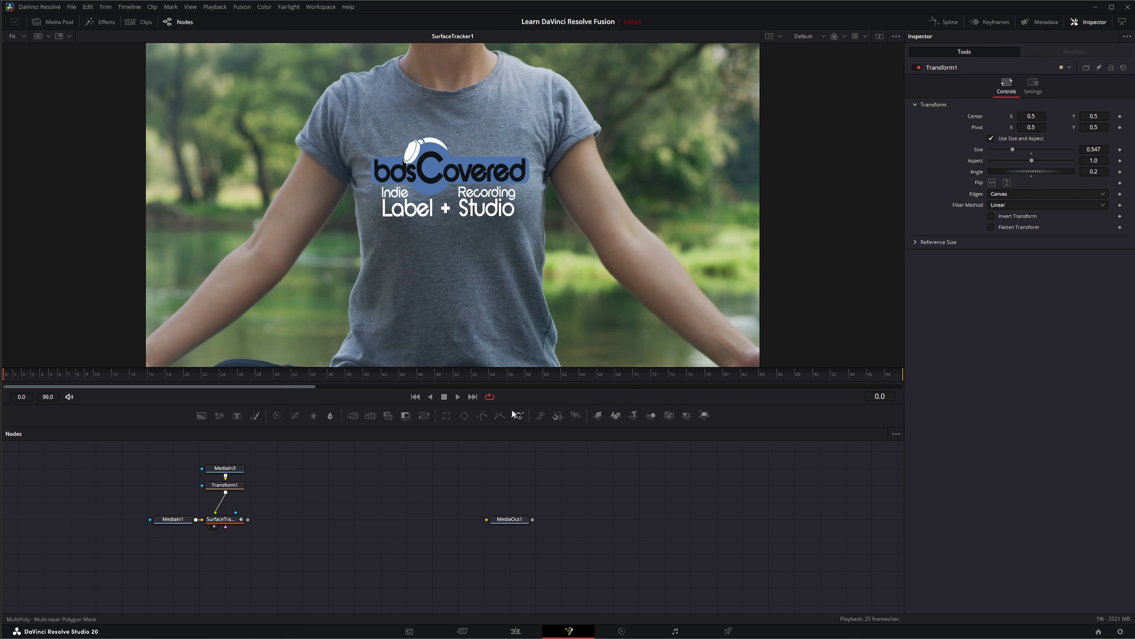
{"action": "left_click", "coordinate": [457, 395]}
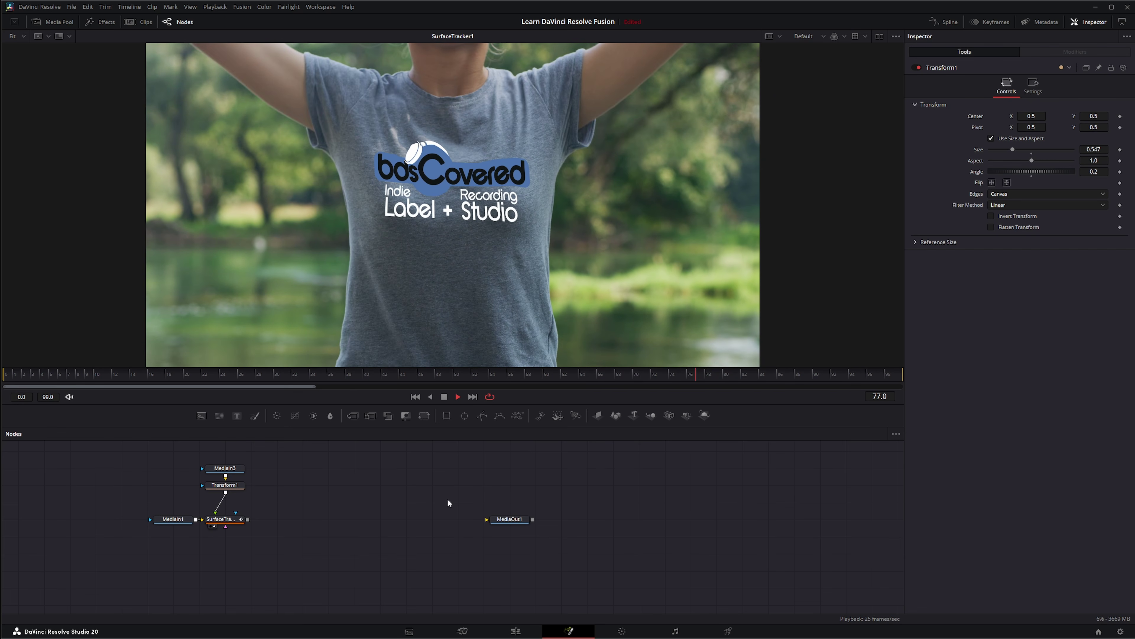
{"action": "key", "text": "space"}
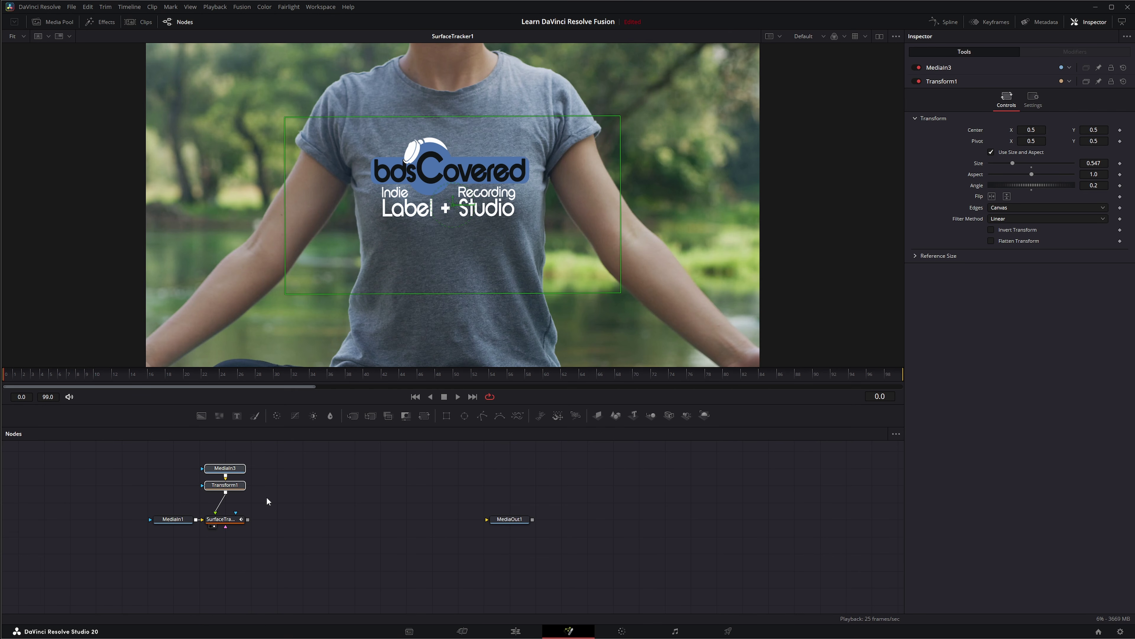
Delete the logo image and its Transform node, and reset the Surface Tracker to its defaults.
{"action": "key", "text": "Delete"}
{"action": "left_click", "coordinate": [228, 523]}
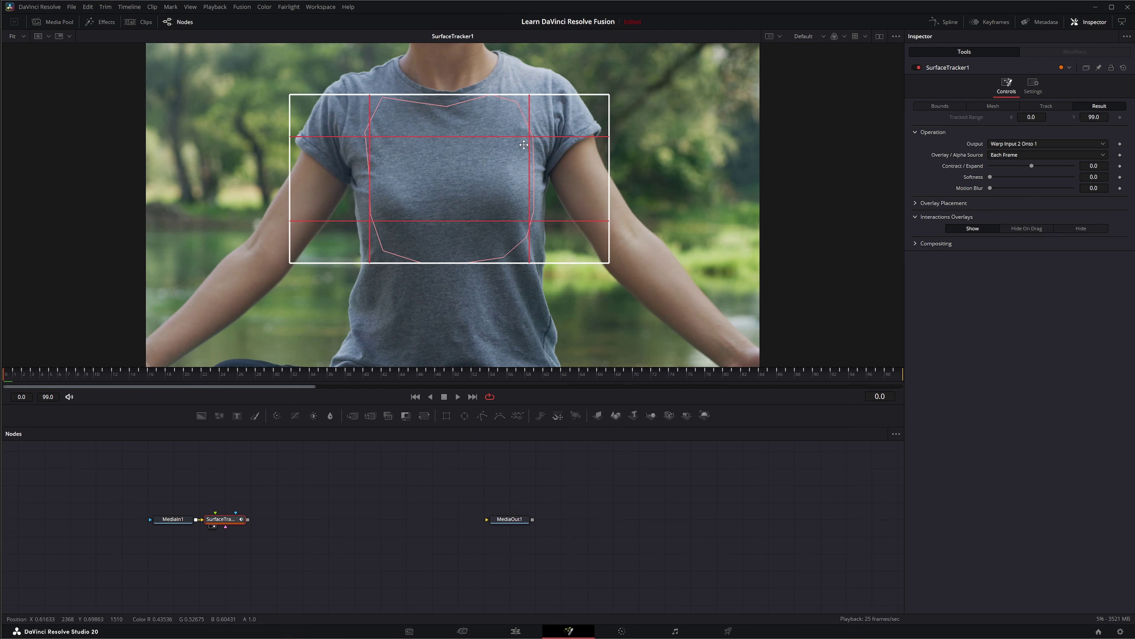
{"action": "left_click", "coordinate": [947, 108]}
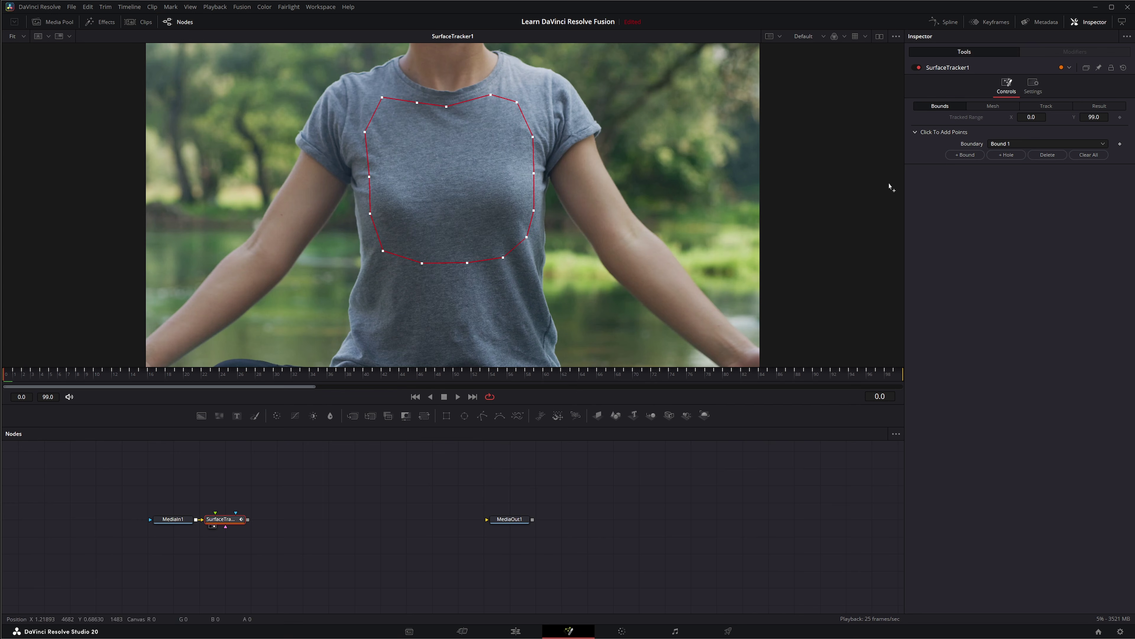
{"action": "left_click", "coordinate": [1123, 68]}
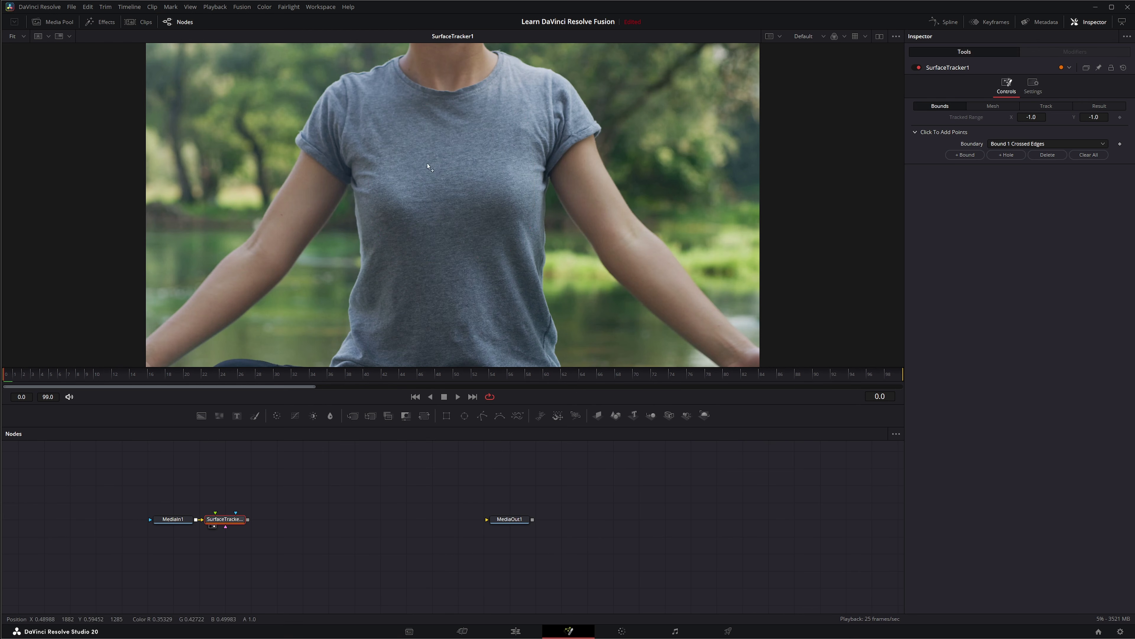
Draw a closed tracking boundary around only the upper chest of the shirt, following the neckline.
{"action": "left_click", "coordinate": [366, 102]}
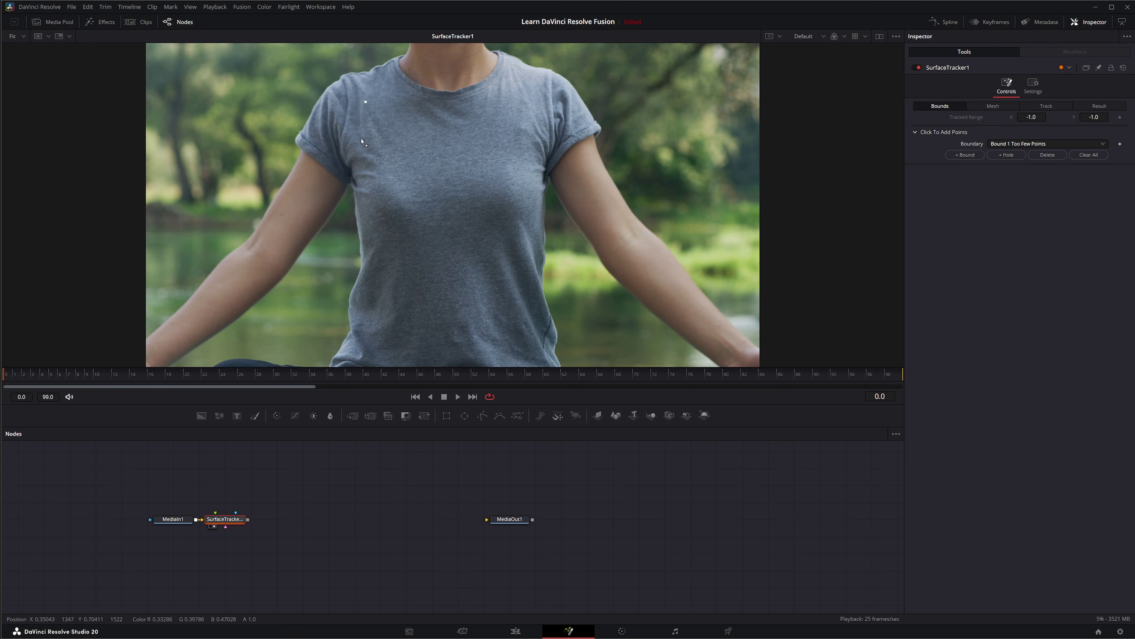
{"action": "left_click", "coordinate": [373, 169]}
{"action": "left_click", "coordinate": [385, 179]}
{"action": "left_click", "coordinate": [408, 184]}
{"action": "left_click", "coordinate": [442, 184]}
{"action": "left_click", "coordinate": [480, 181]}
{"action": "left_click", "coordinate": [505, 173]}
{"action": "left_click", "coordinate": [517, 161]}
{"action": "left_click", "coordinate": [522, 136]}
{"action": "left_click", "coordinate": [521, 114]}
{"action": "left_click", "coordinate": [515, 93]}
{"action": "left_click", "coordinate": [504, 84]}
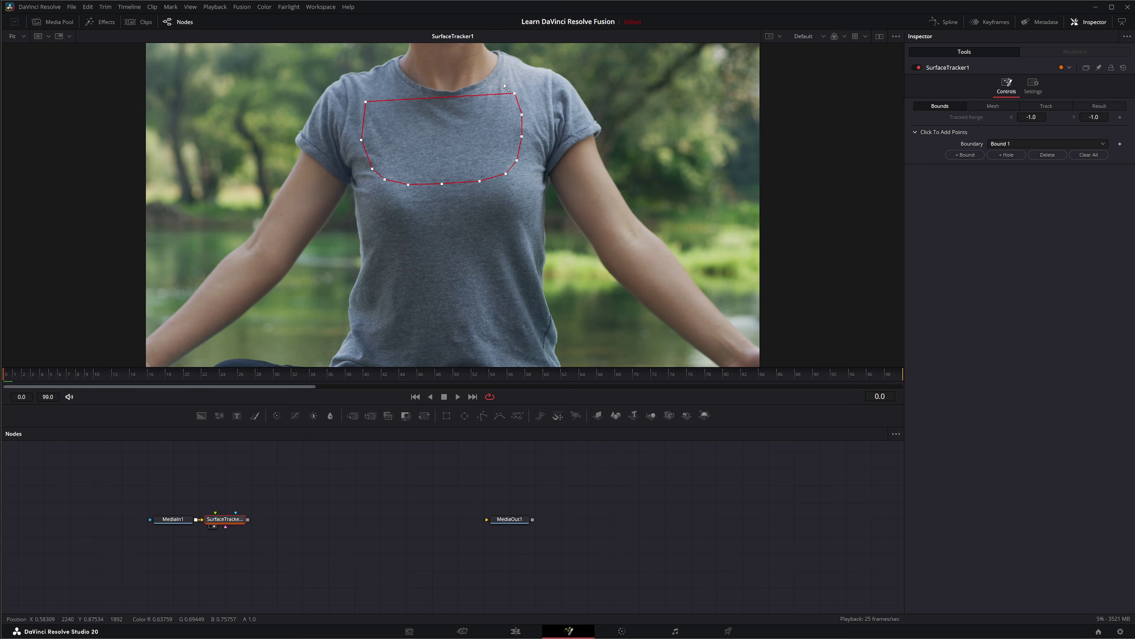
{"action": "left_click", "coordinate": [476, 98]}
{"action": "left_click", "coordinate": [446, 103]}
{"action": "left_click", "coordinate": [396, 89]}
Set the upper-chest mesh's point number limit to 200, and track it forward before returning to the first frame.
{"action": "left_click", "coordinate": [993, 106]}
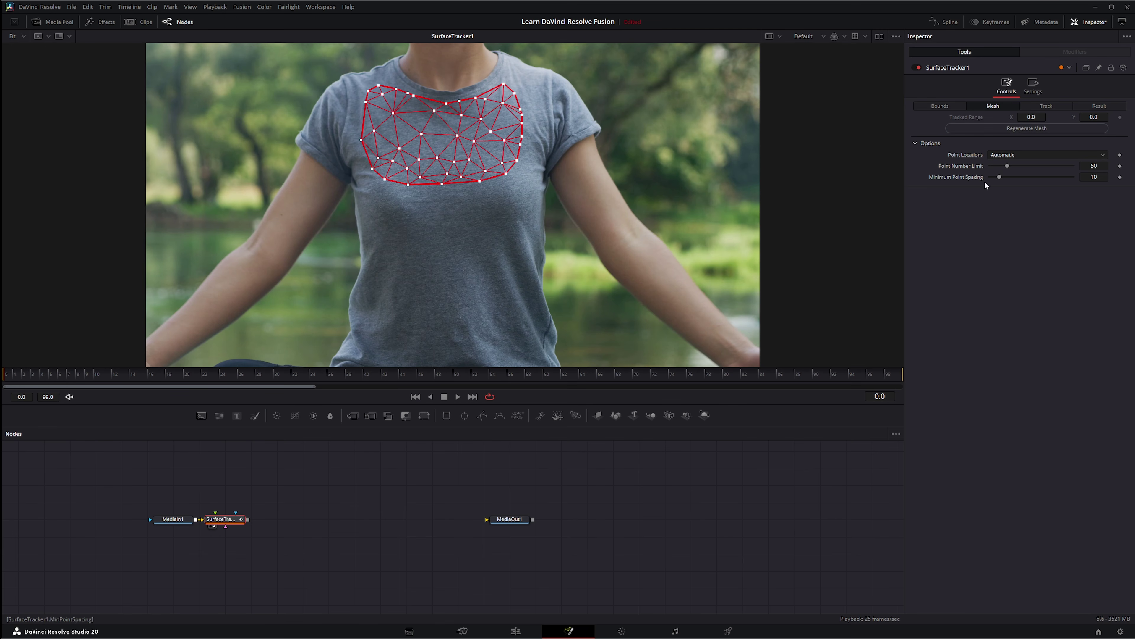
{"action": "left_click_drag", "start_coordinate": [1007, 166], "coordinate": [1073, 165]}
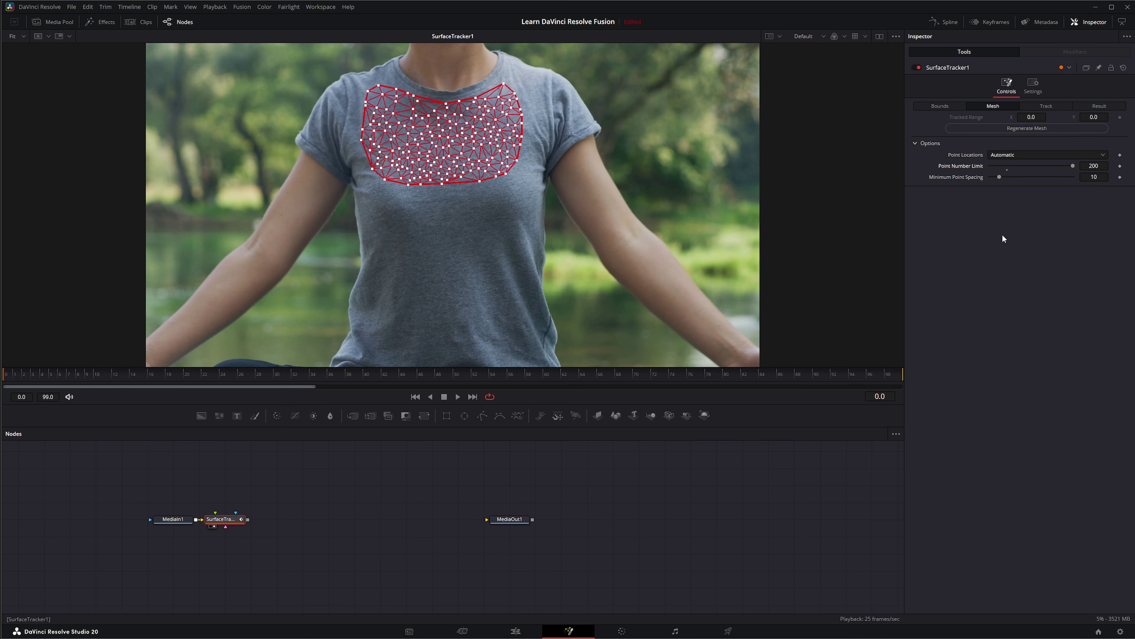
{"action": "left_click", "coordinate": [1054, 105]}
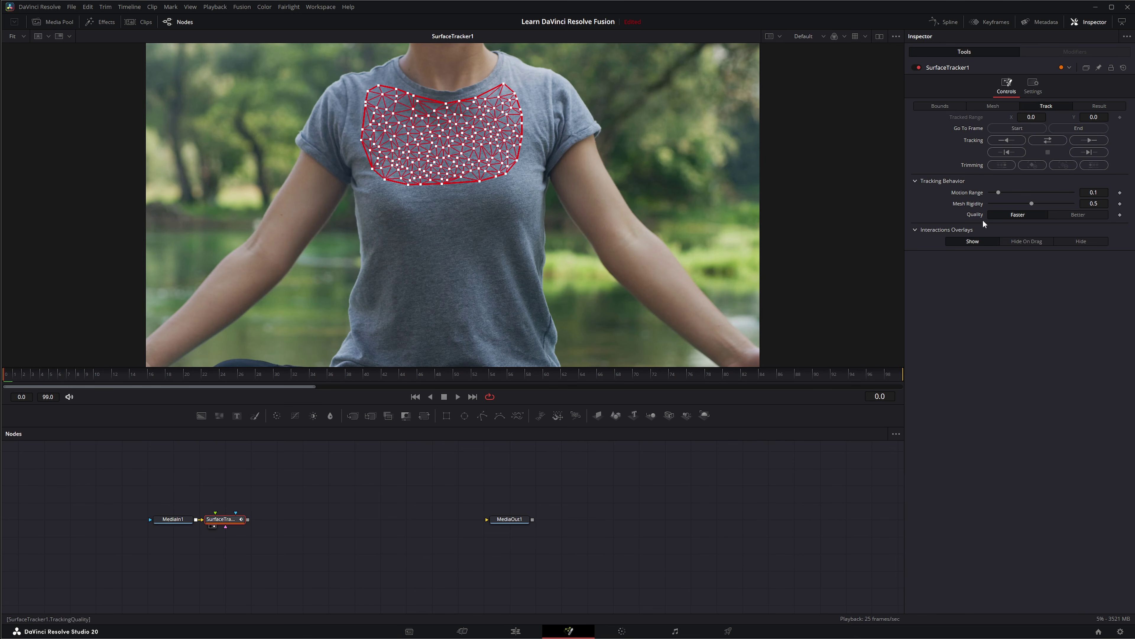
{"action": "left_click", "coordinate": [1089, 140]}
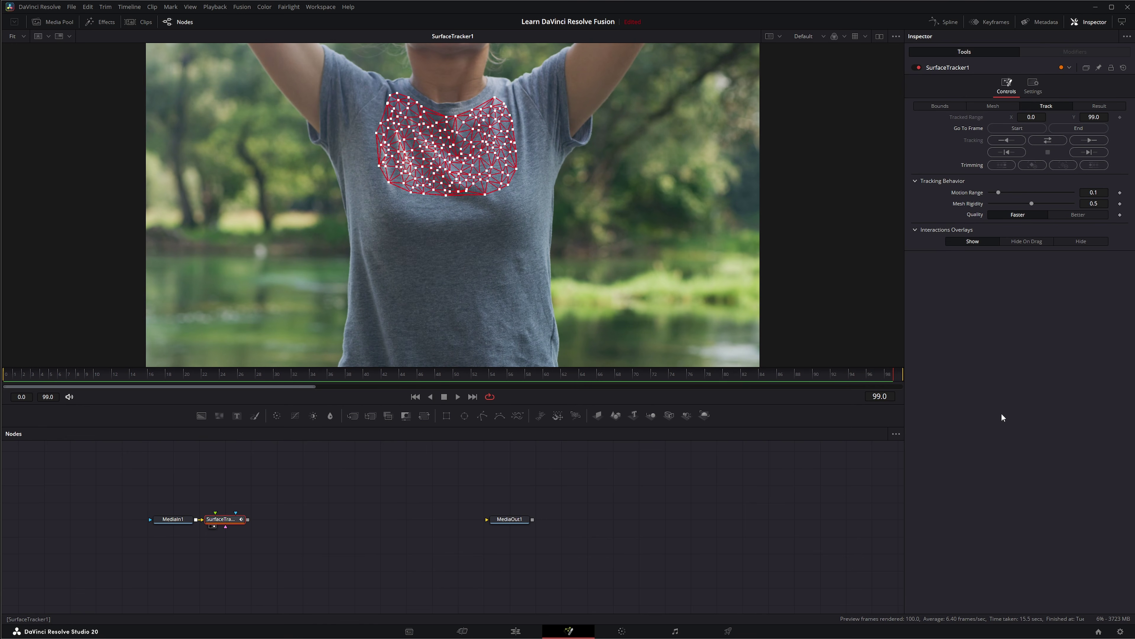
{"action": "left_click", "coordinate": [414, 396]}
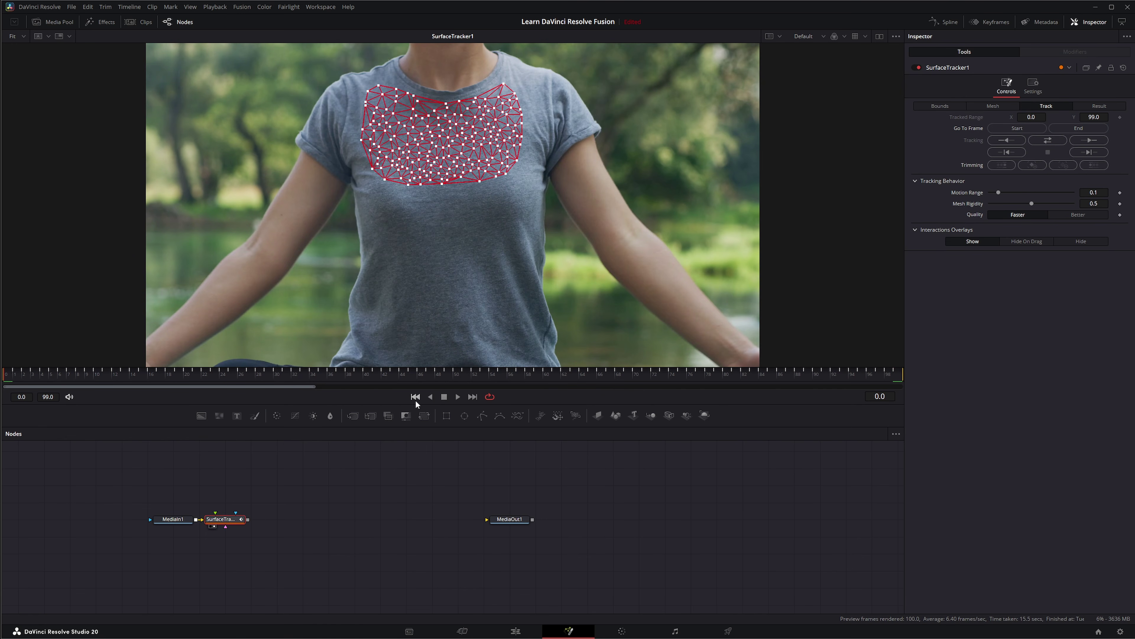
Show the new tracking result, connect bdsCovered_Logo_Poster 01.png as its overlay and place the logo node above the Surface Tracker.
{"action": "left_click", "coordinate": [1103, 105]}
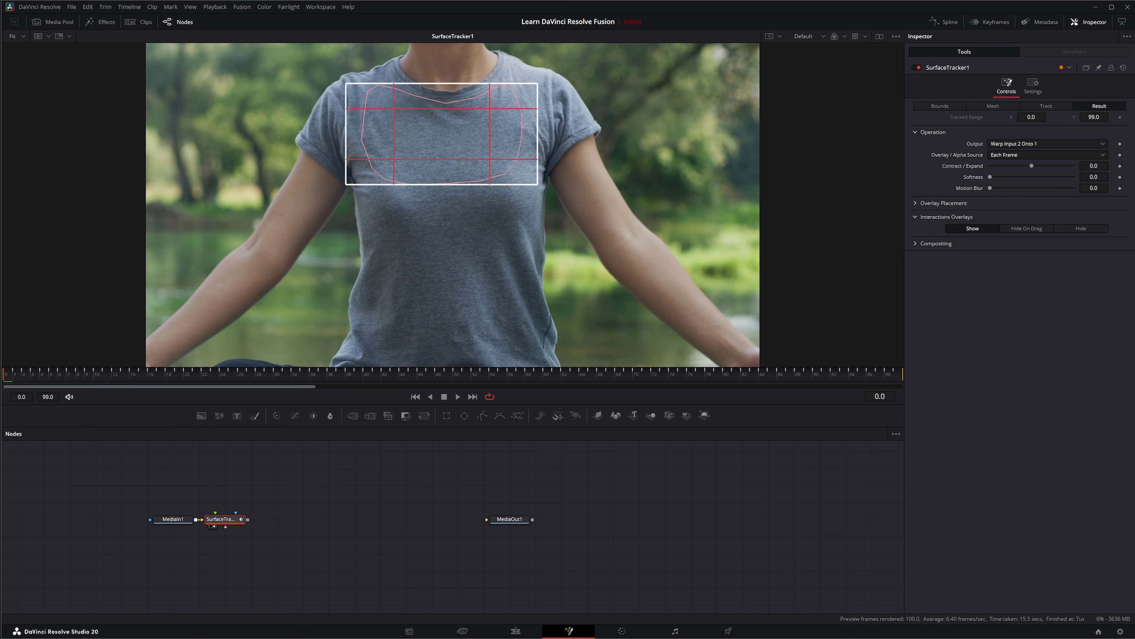
{"action": "left_click_drag", "start_coordinate": [807, 429], "coordinate": [220, 519]}
{"action": "left_click_drag", "start_coordinate": [192, 468], "coordinate": [218, 467]}
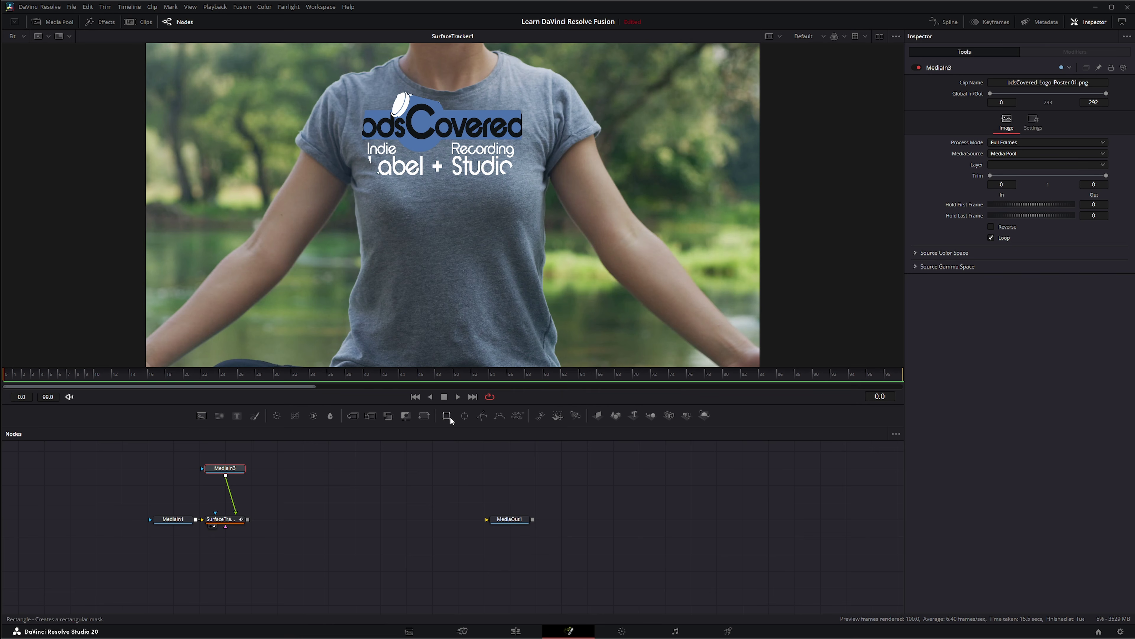
Add a Transform to the logo, set its size to 0.758, and shift its center to about X 0.545, Y 0.432 to place it on the chest.
{"action": "left_click", "coordinate": [424, 415]}
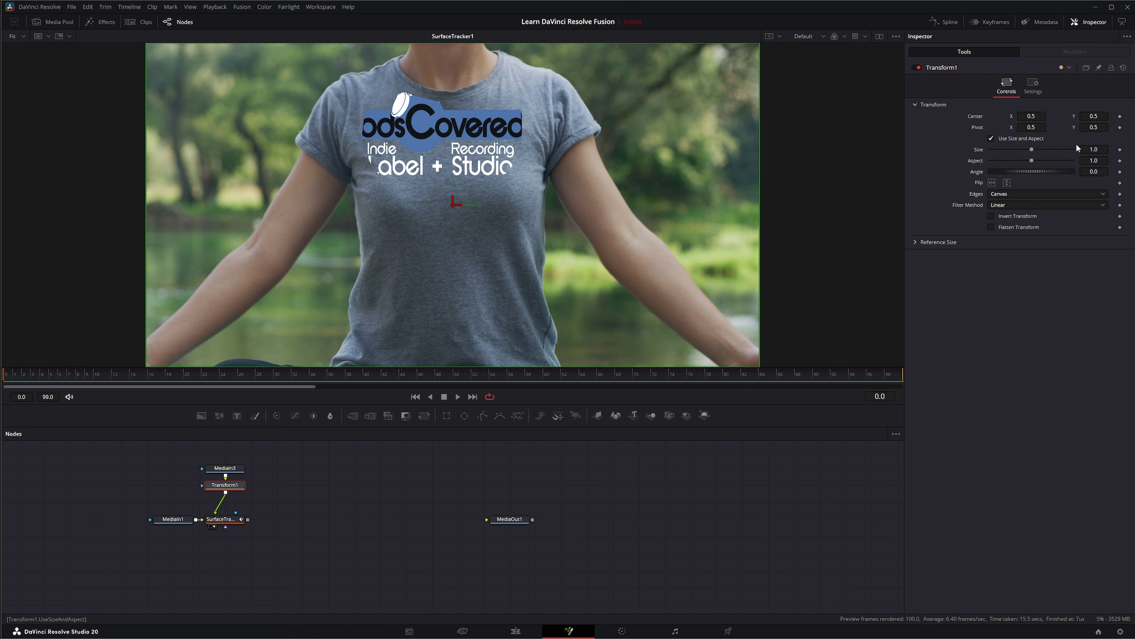
{"action": "left_click_drag", "start_coordinate": [1101, 148], "coordinate": [1076, 149]}
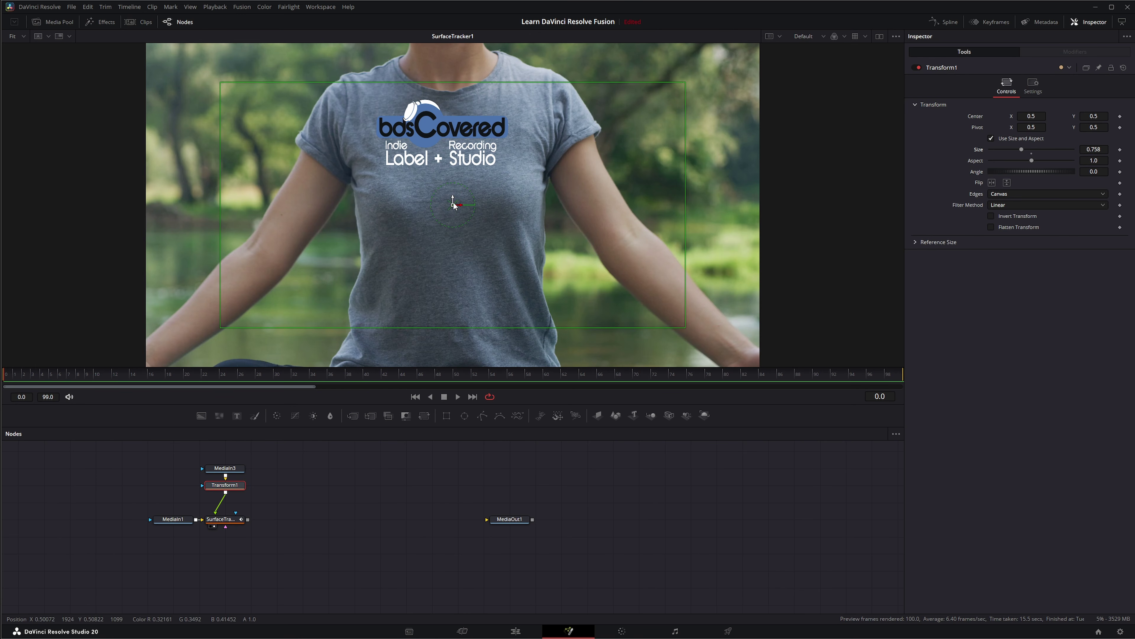
{"action": "left_click_drag", "start_coordinate": [454, 207], "coordinate": [480, 229]}
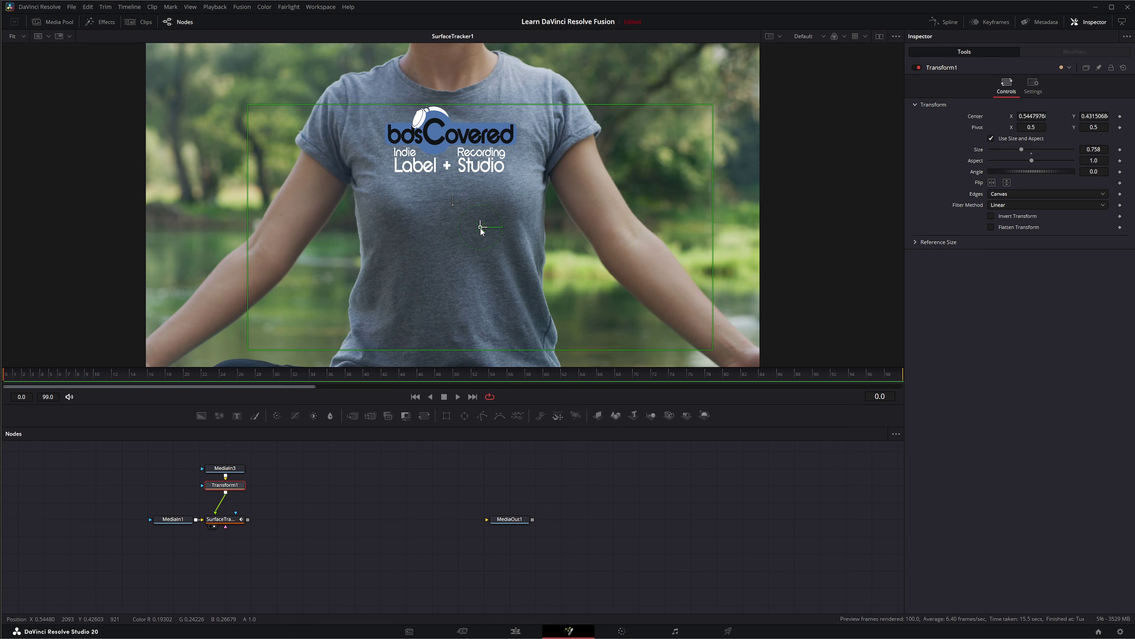
{"action": "left_click", "coordinate": [356, 506]}
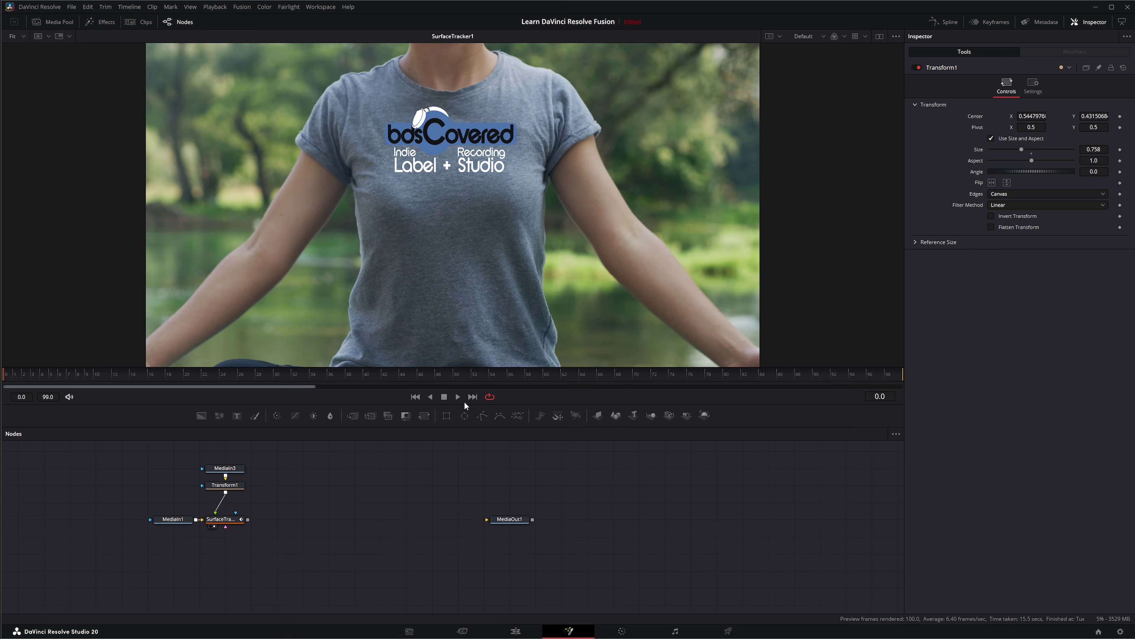
Play the clip to check the tracked logo on the shirt, and return to the first frame.
{"action": "left_click", "coordinate": [457, 397]}
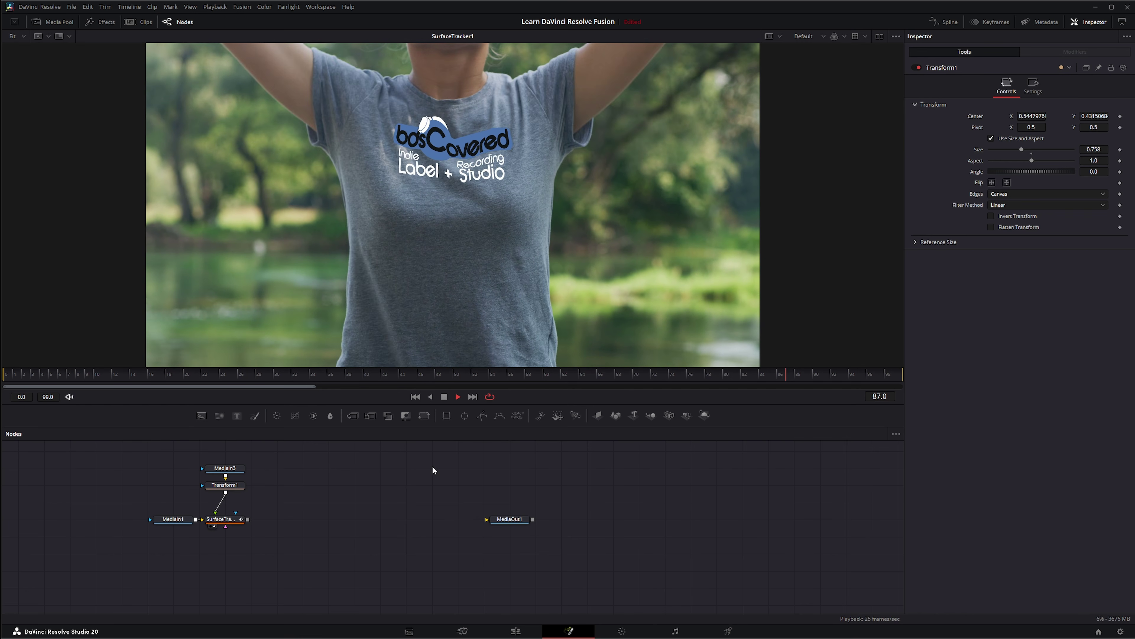
{"action": "left_click", "coordinate": [445, 397]}
{"action": "left_click", "coordinate": [415, 397]}
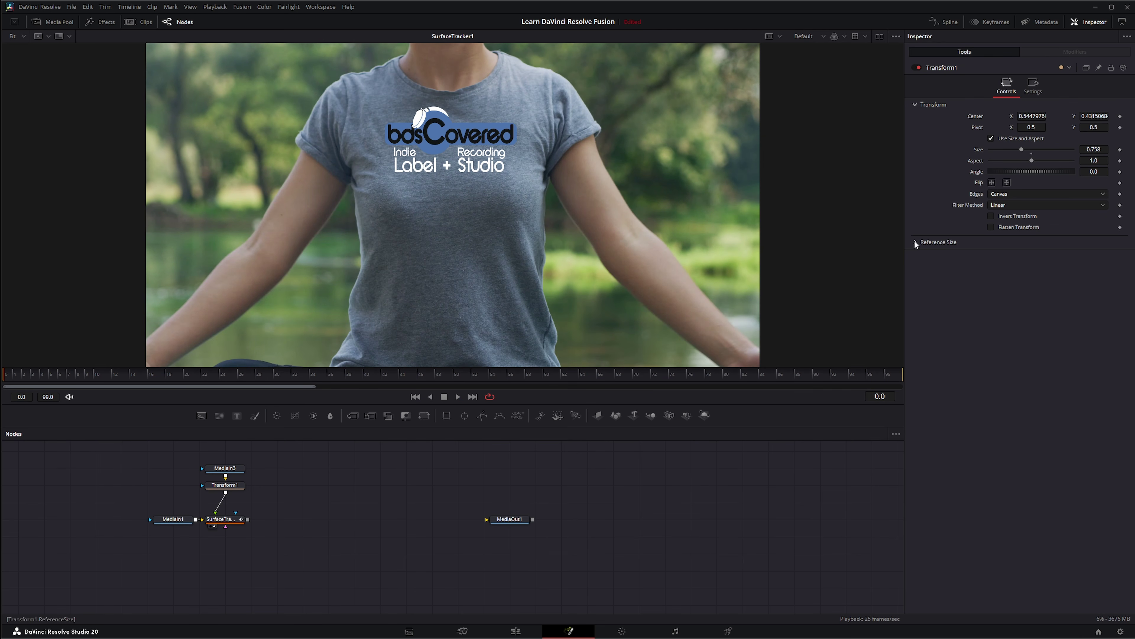
Set the Surface Tracker's composite type to Overlay and its opacity to about 0.75.
{"action": "left_click", "coordinate": [227, 520]}
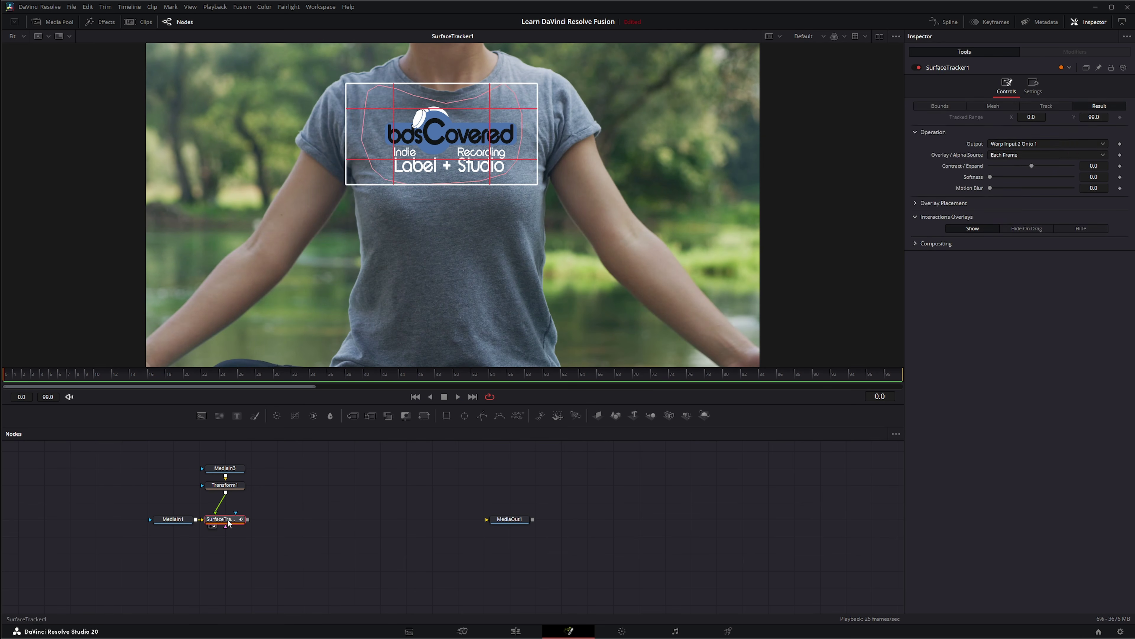
{"action": "left_click", "coordinate": [915, 243]}
{"action": "left_click", "coordinate": [1009, 256]}
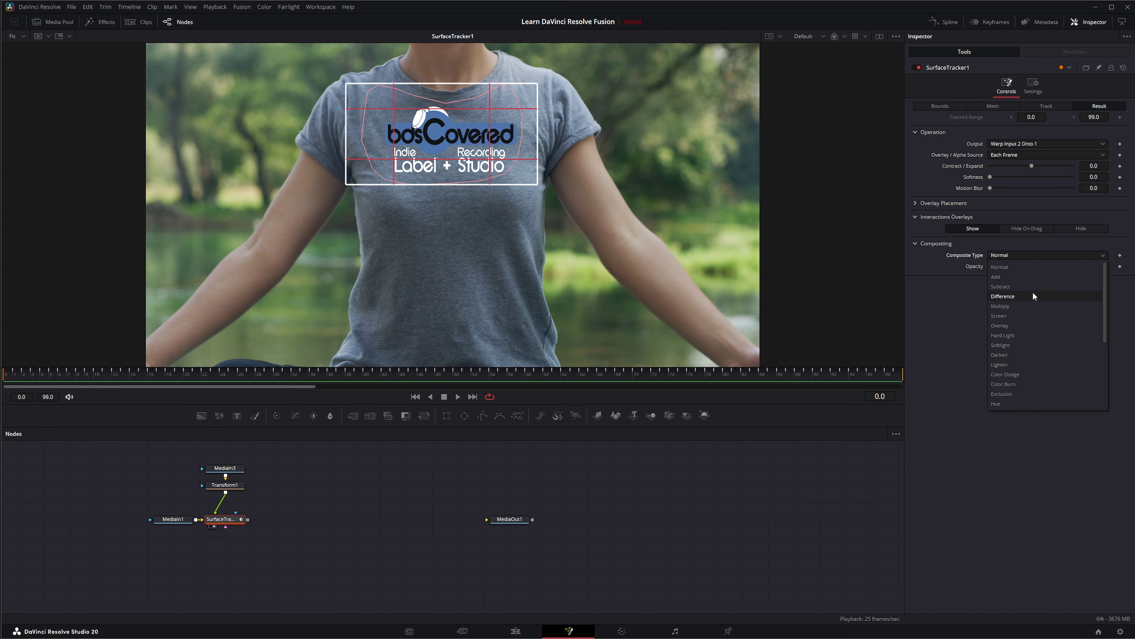
{"action": "left_click", "coordinate": [1010, 322]}
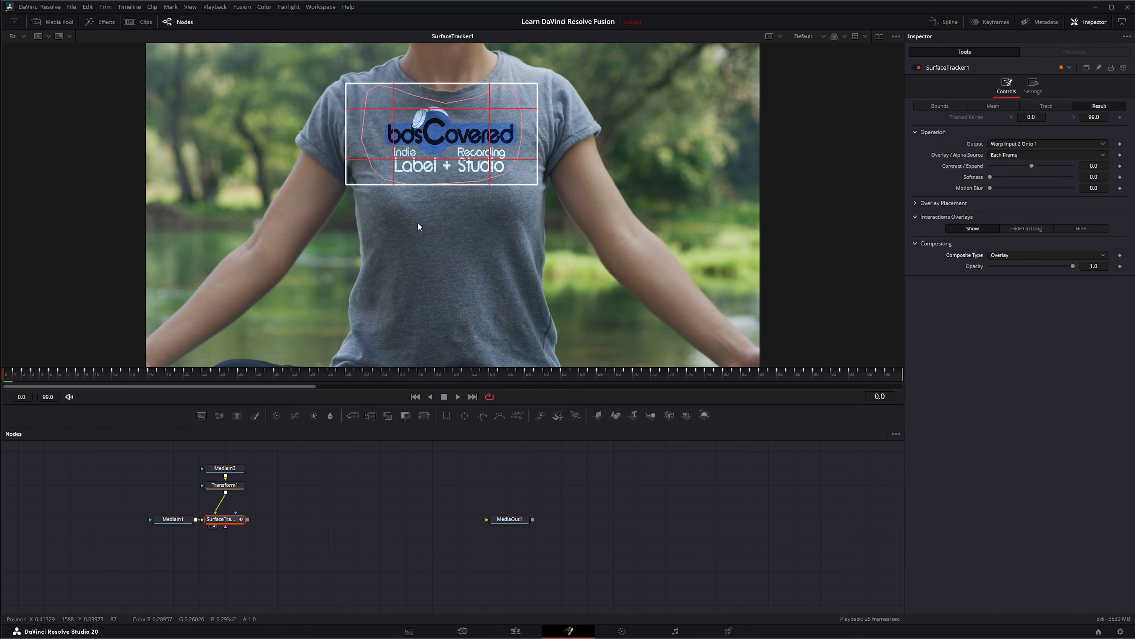
{"action": "left_click", "coordinate": [408, 485]}
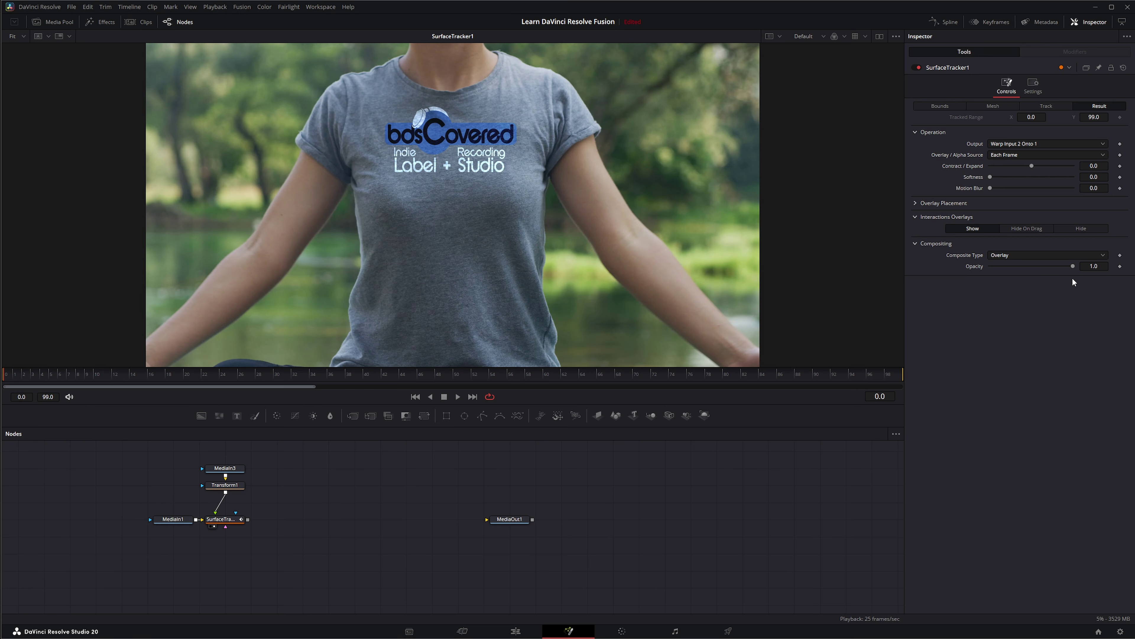
{"action": "left_click_drag", "start_coordinate": [1073, 266], "coordinate": [1058, 265]}
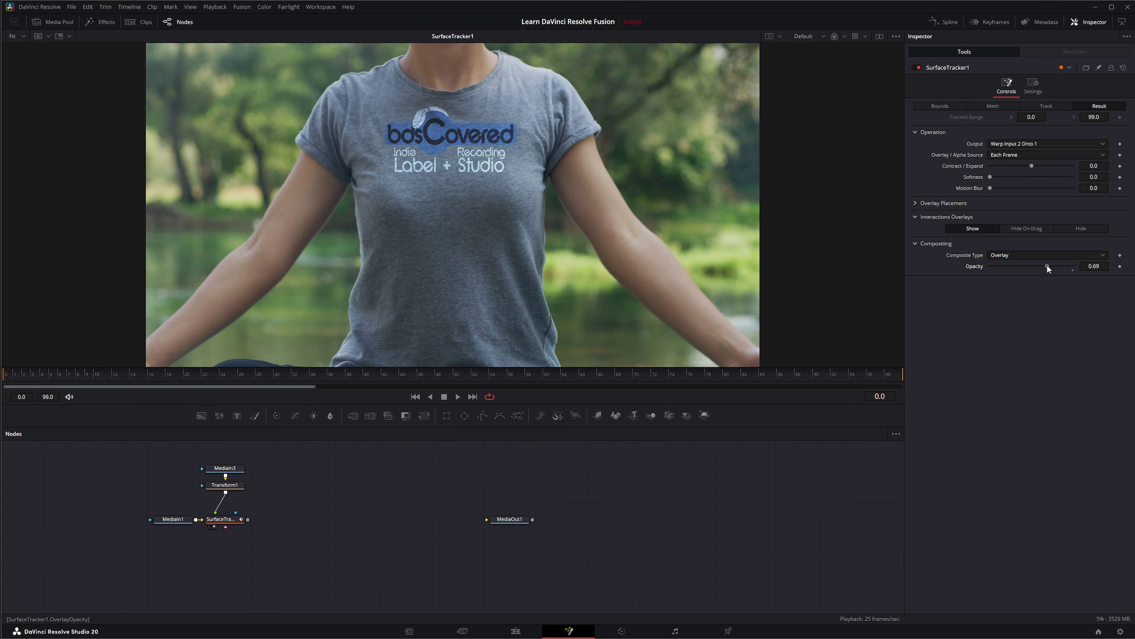
Play the blended logo result, and go to frame 79 to inspect how it warps with the shirt.
{"action": "left_click", "coordinate": [459, 396]}
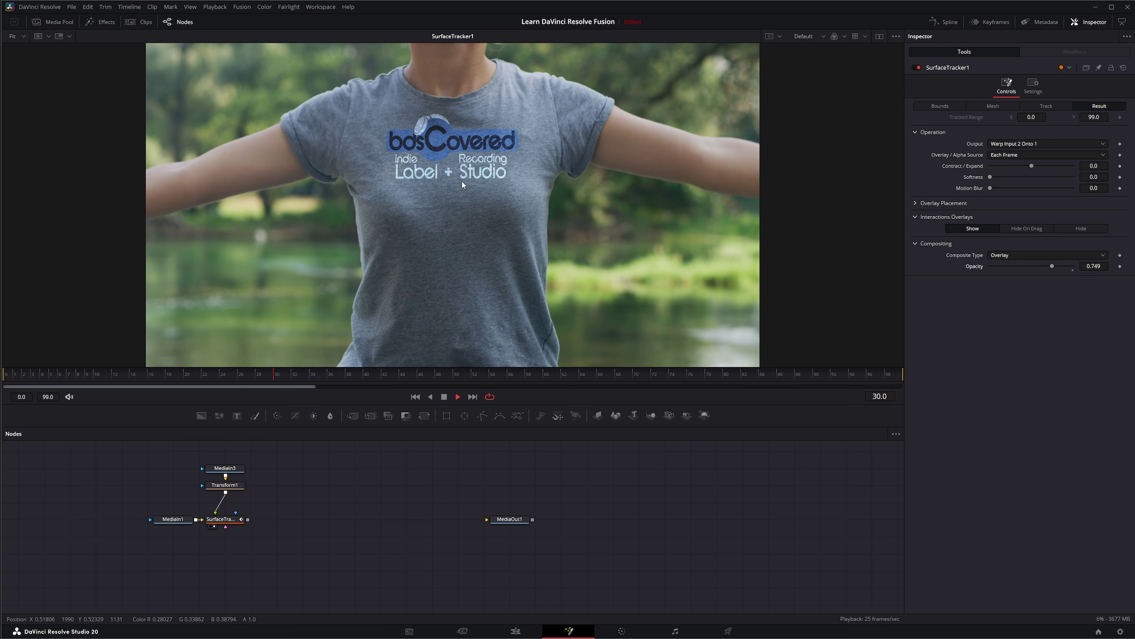
{"action": "left_click", "coordinate": [456, 396]}
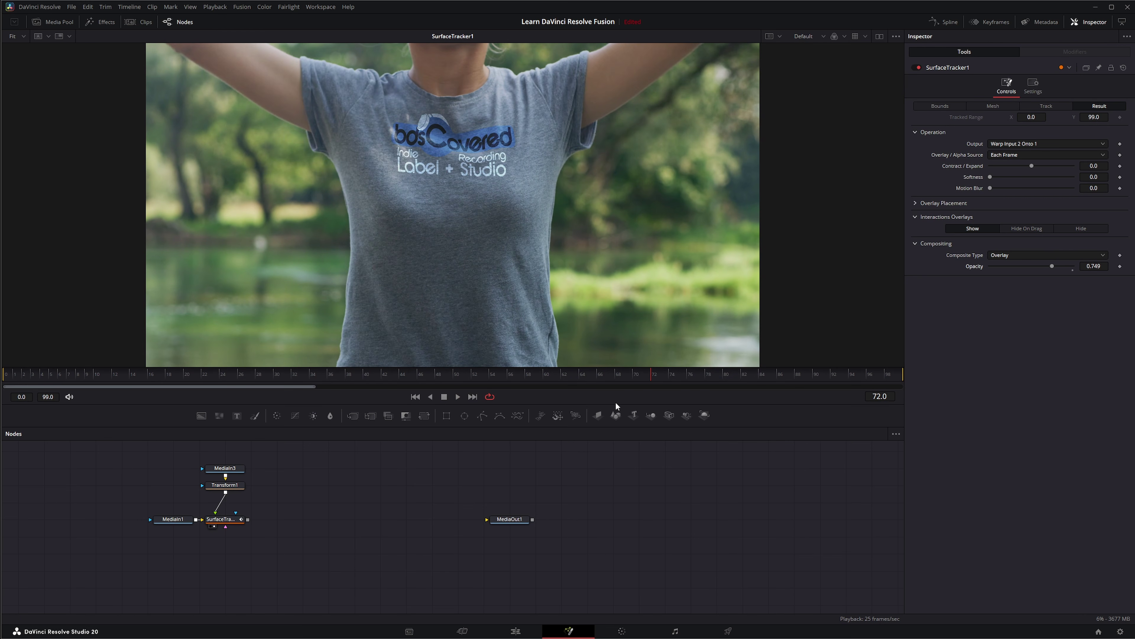
{"action": "left_click_drag", "start_coordinate": [653, 378], "coordinate": [713, 376]}
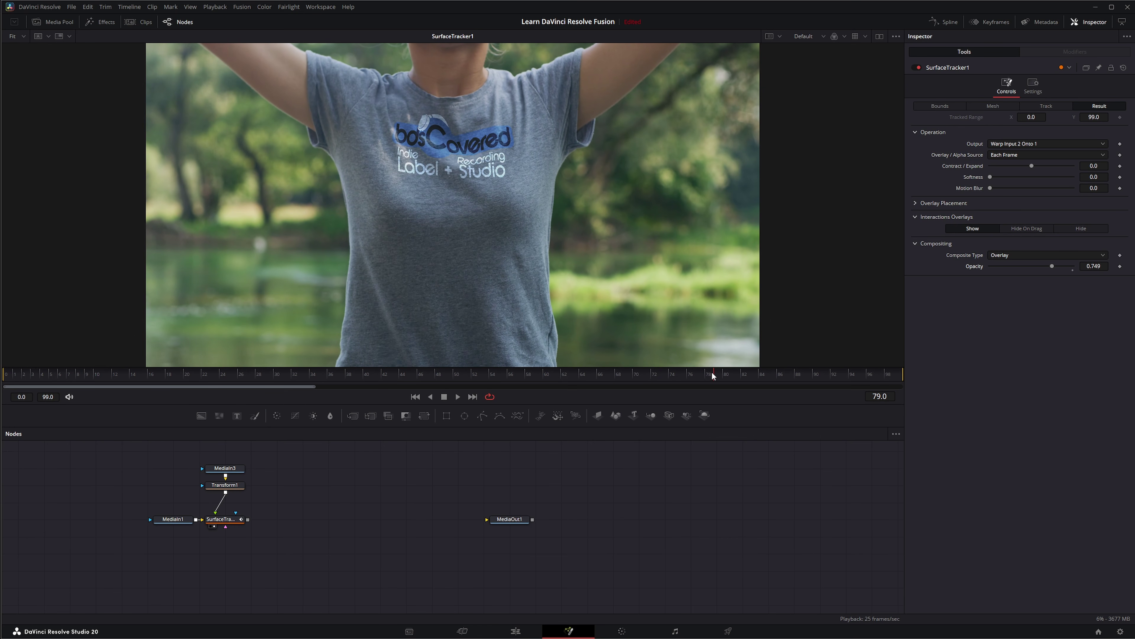
Show the Surface Tracker's mesh and examine its points up close around the word Studio from frame 79 to 83.
{"action": "left_click", "coordinate": [997, 106]}
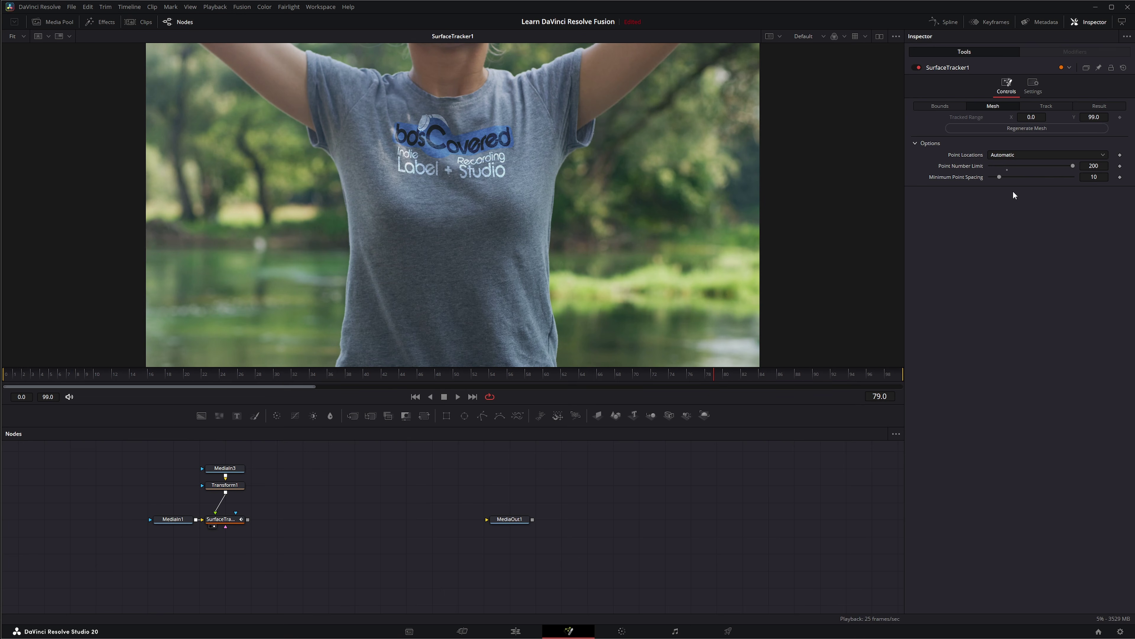
{"action": "left_click", "coordinate": [228, 523]}
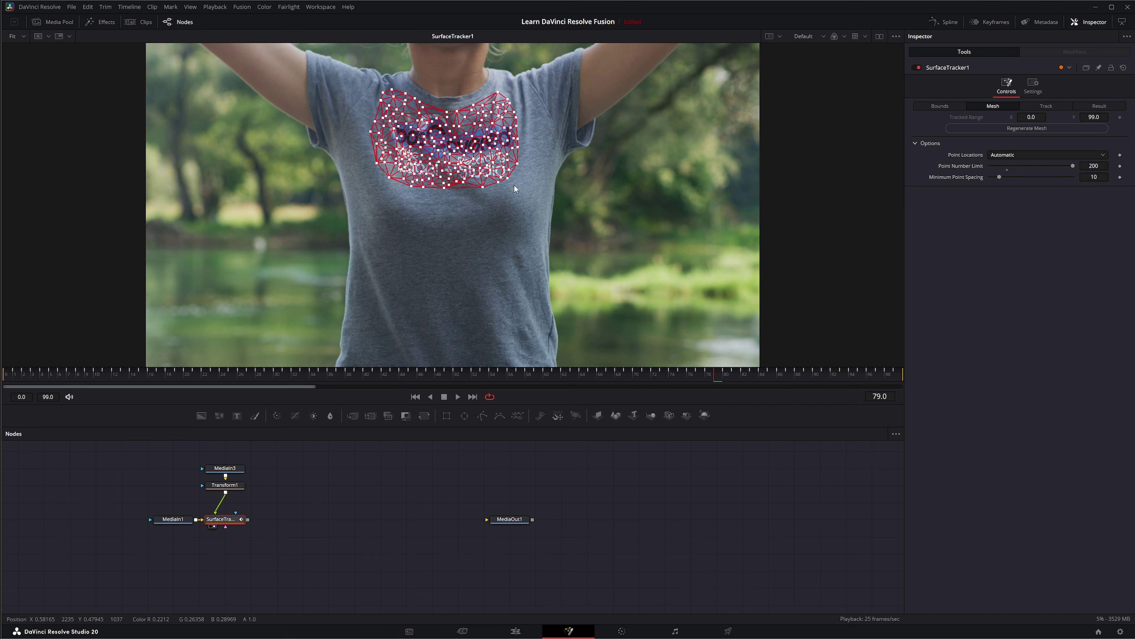
{"action": "scroll", "coordinate": [475, 182], "scroll_direction": "up", "scroll_amount": 6}
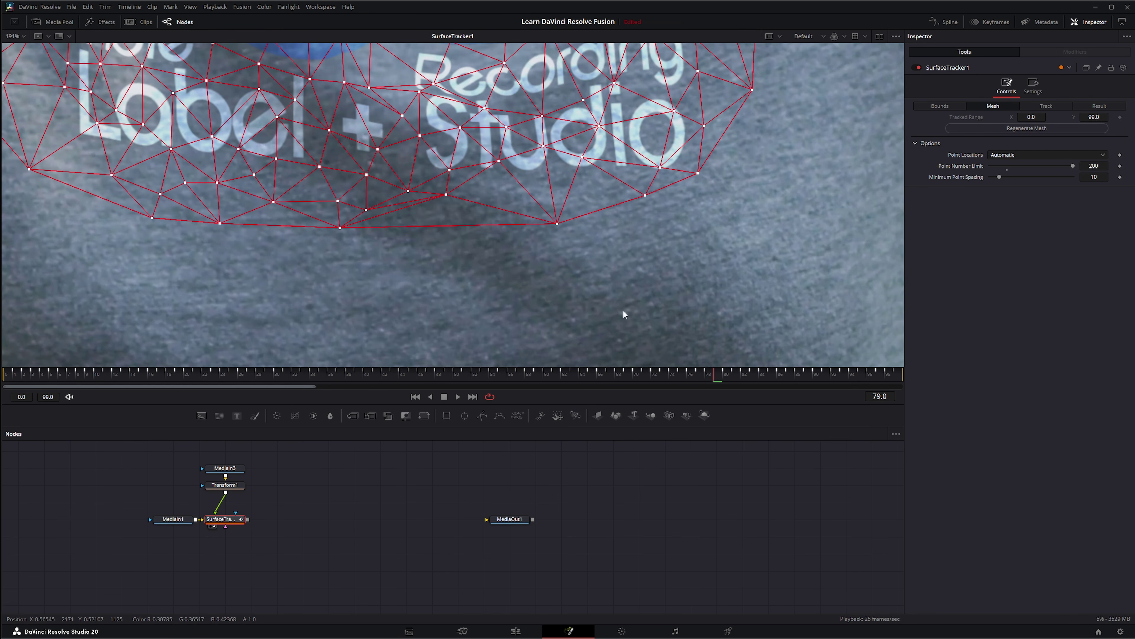
{"action": "left_click_drag", "start_coordinate": [450, 170], "coordinate": [452, 174]}
{"action": "left_click", "coordinate": [725, 375]}
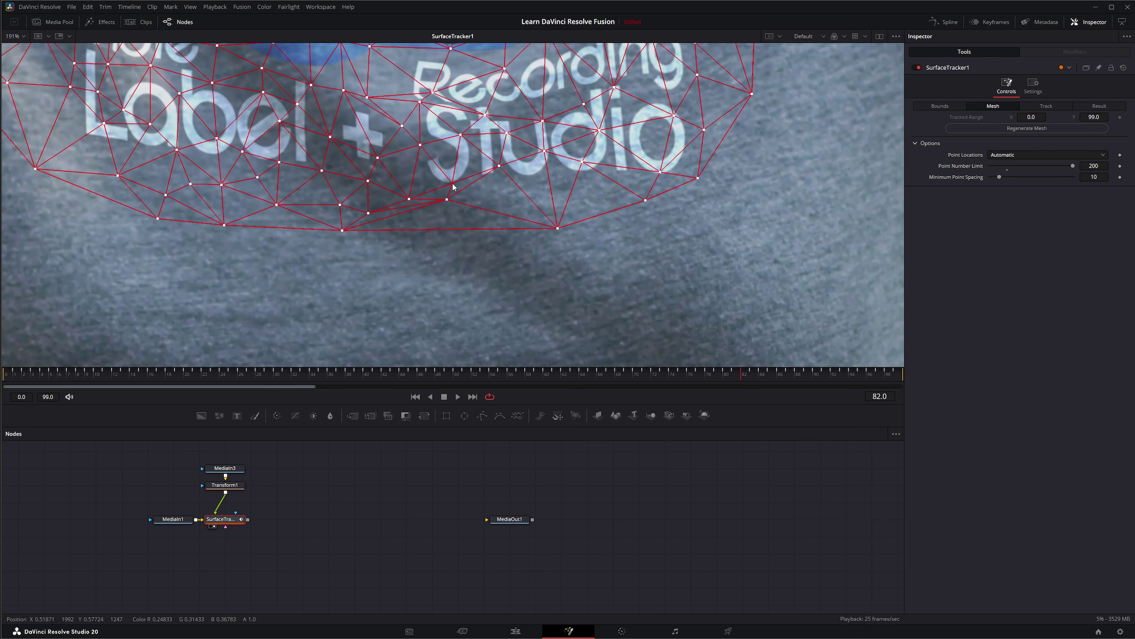
{"action": "left_click", "coordinate": [753, 372]}
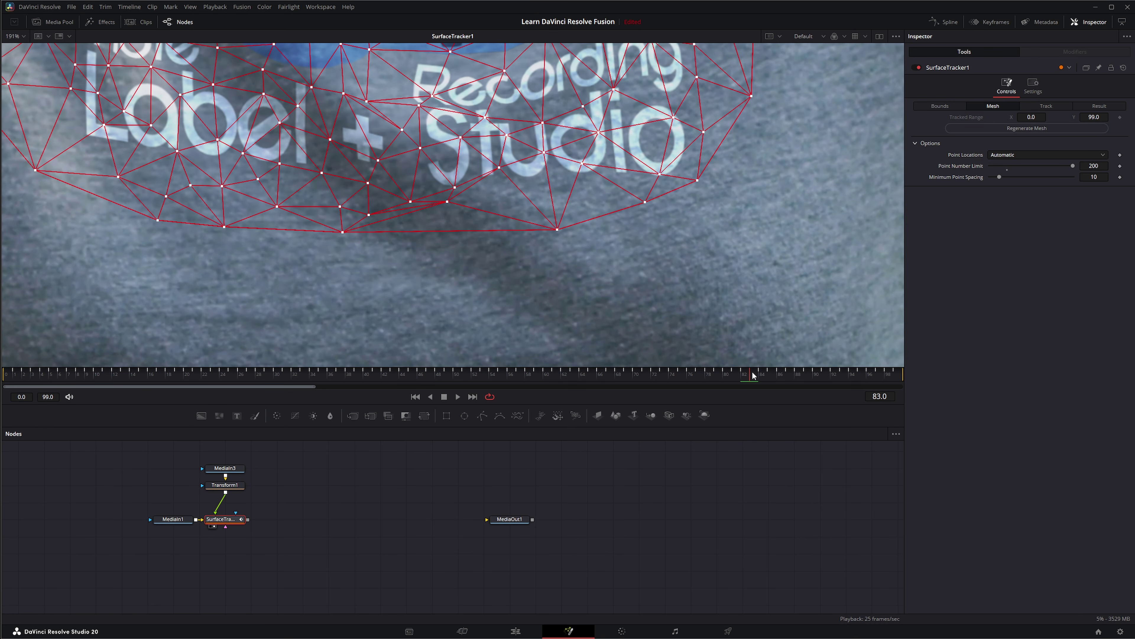
{"action": "left_click_drag", "start_coordinate": [455, 187], "coordinate": [453, 183]}
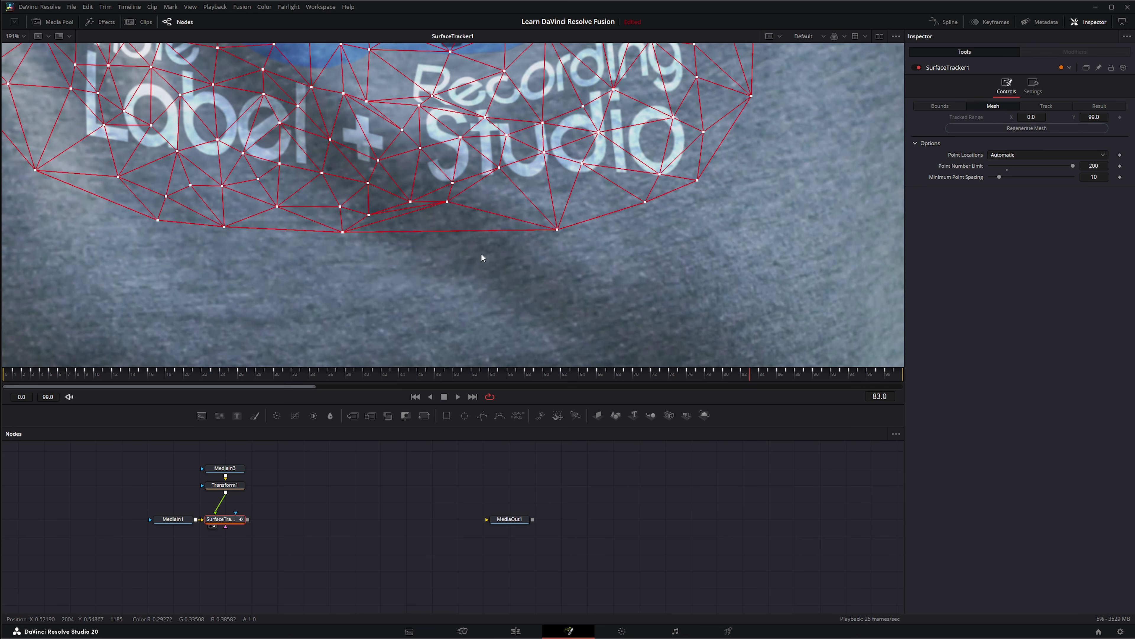
Play the clip with the mesh over the whole frame, hide the mesh for a clean preview, and stop playback.
{"action": "key", "text": "space"}
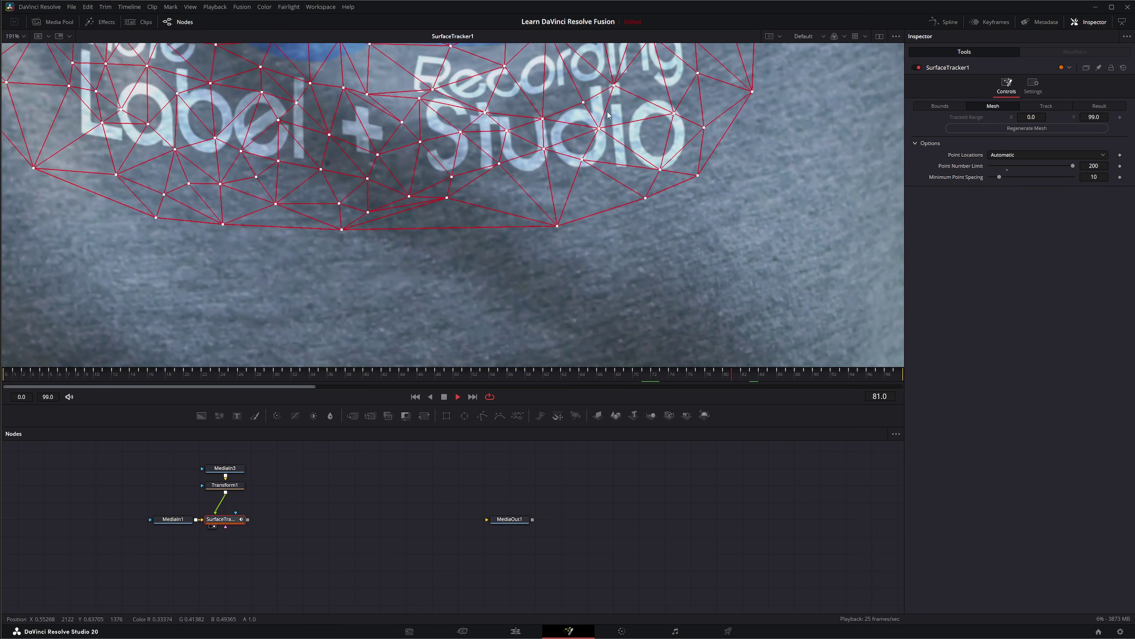
{"action": "key", "text": "ctrl+f"}
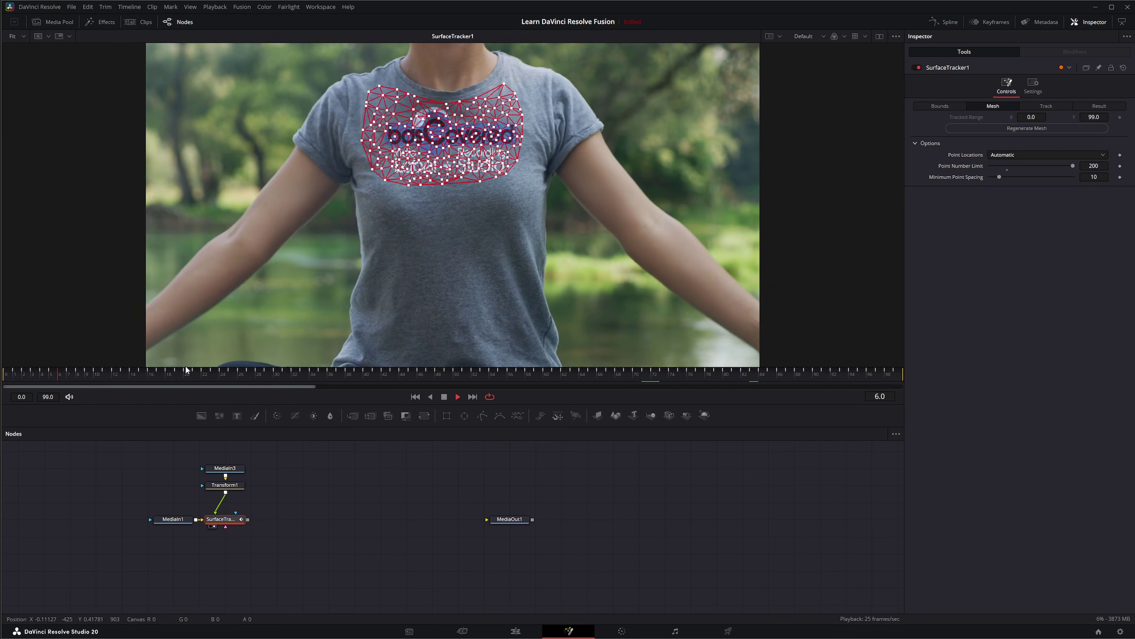
{"action": "left_click", "coordinate": [385, 478]}
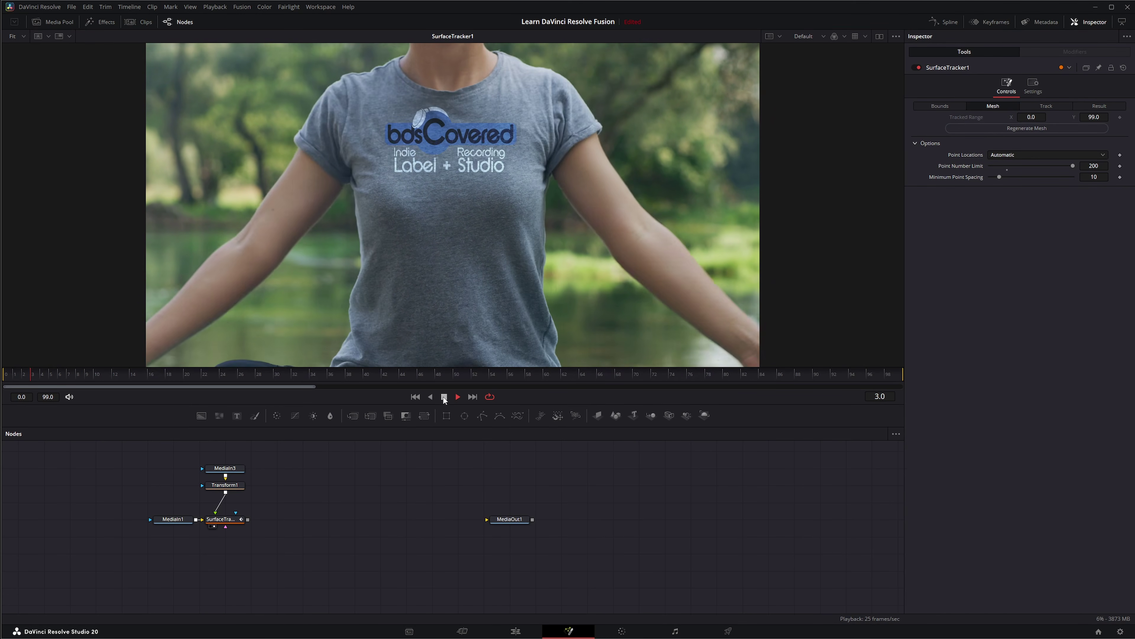
{"action": "left_click", "coordinate": [443, 397]}
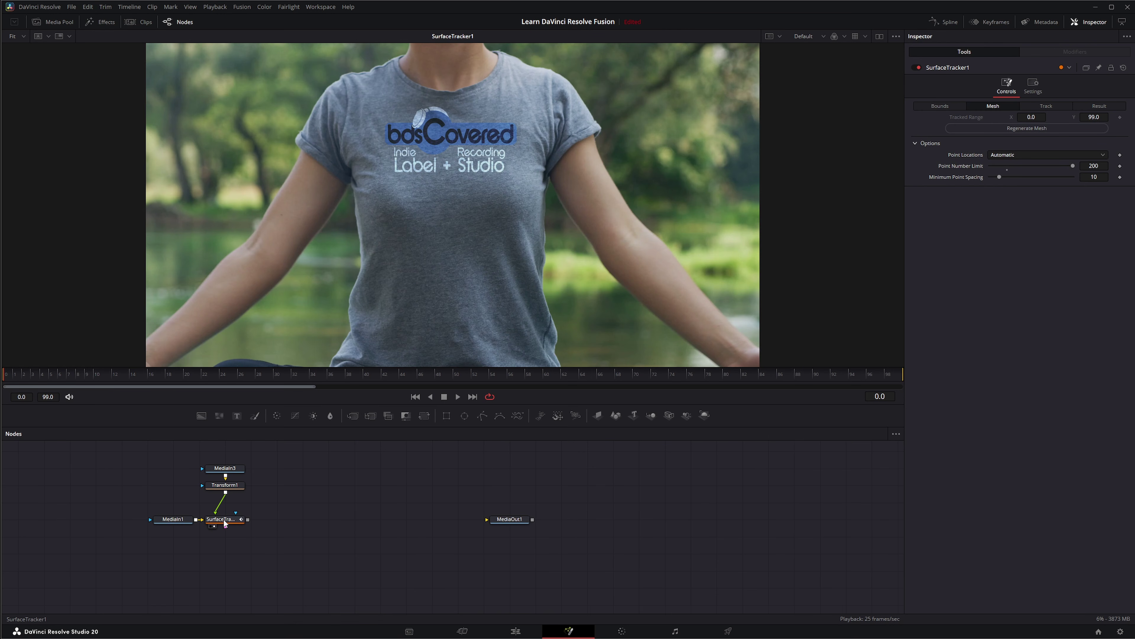
Preview the separate MediaIn2 portrait clip in the viewer.
{"action": "left_click", "coordinate": [213, 522]}
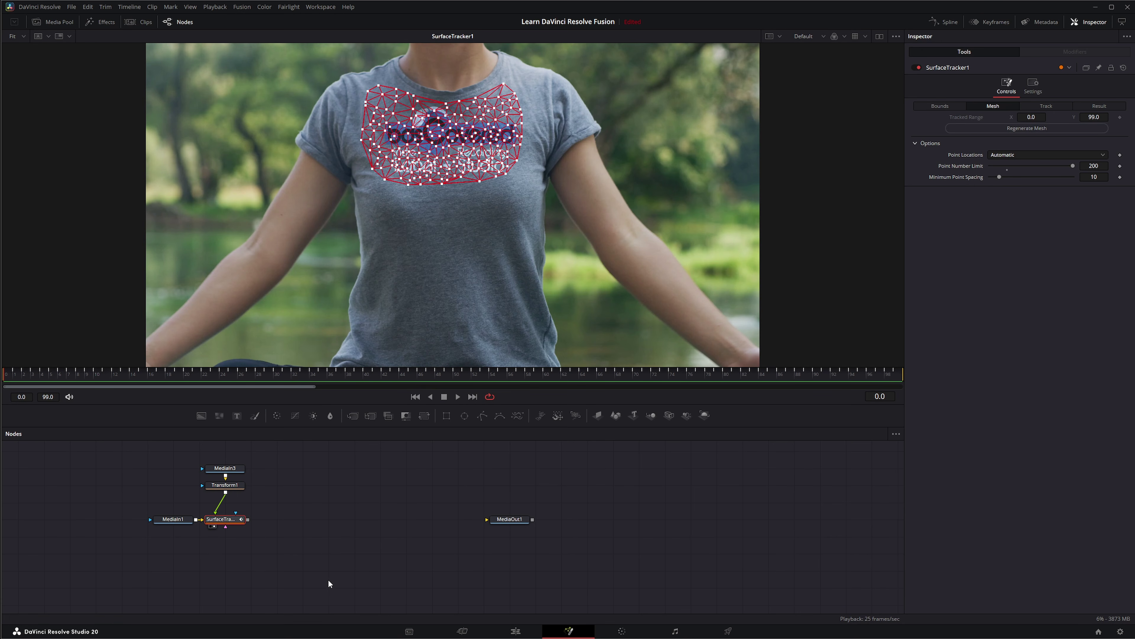
{"action": "left_click_drag", "start_coordinate": [312, 584], "coordinate": [322, 532]}
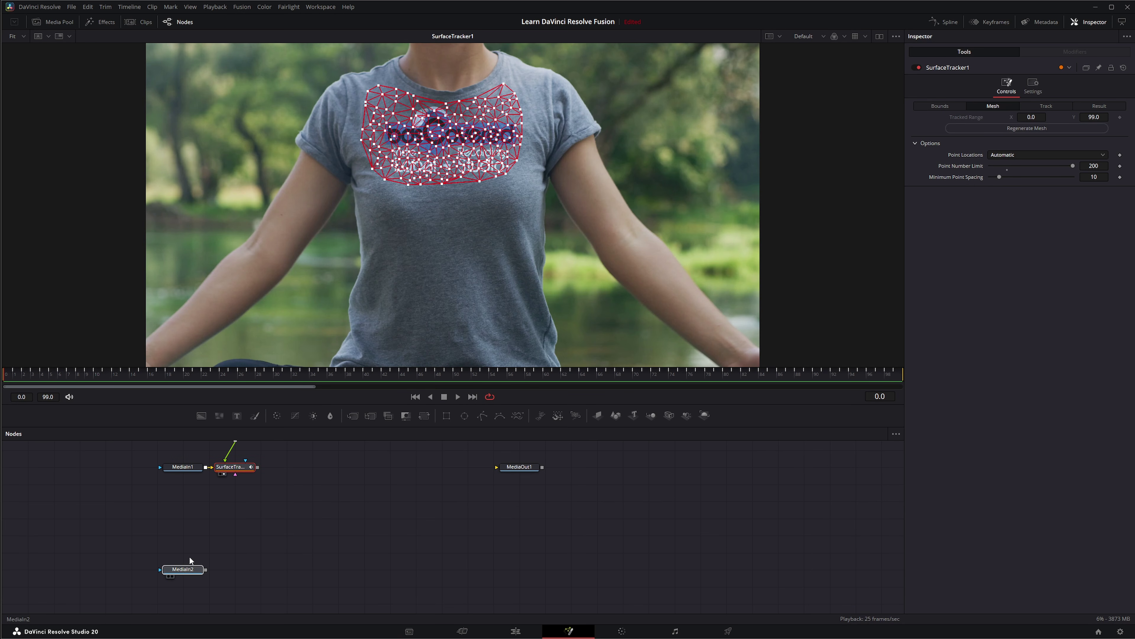
{"action": "left_click_drag", "start_coordinate": [190, 564], "coordinate": [278, 272]}
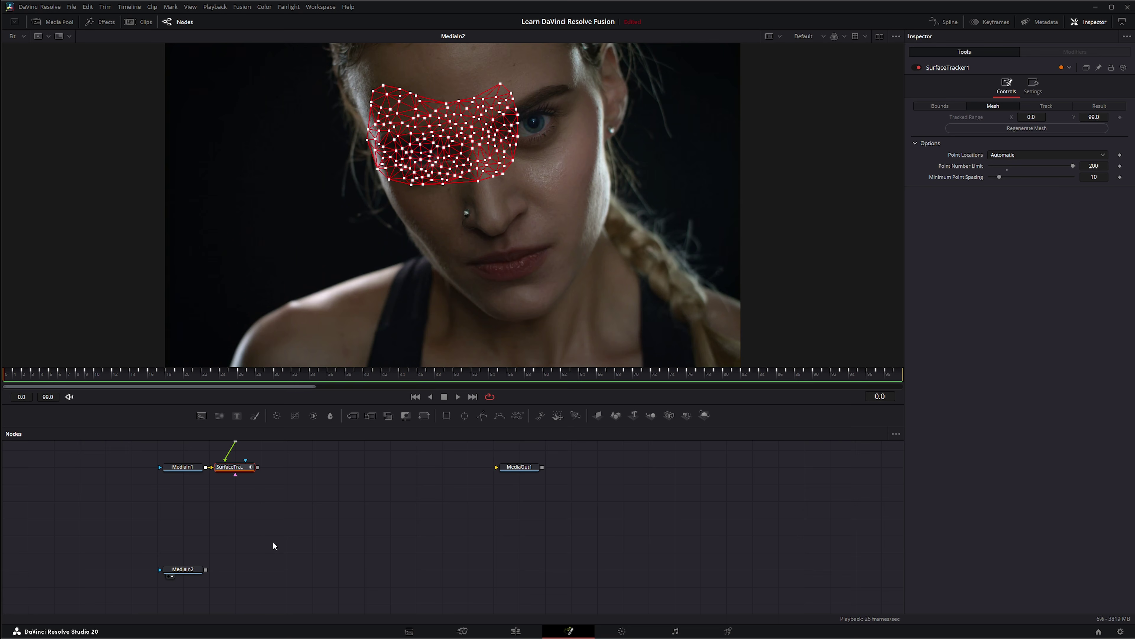
{"action": "left_click", "coordinate": [182, 575]}
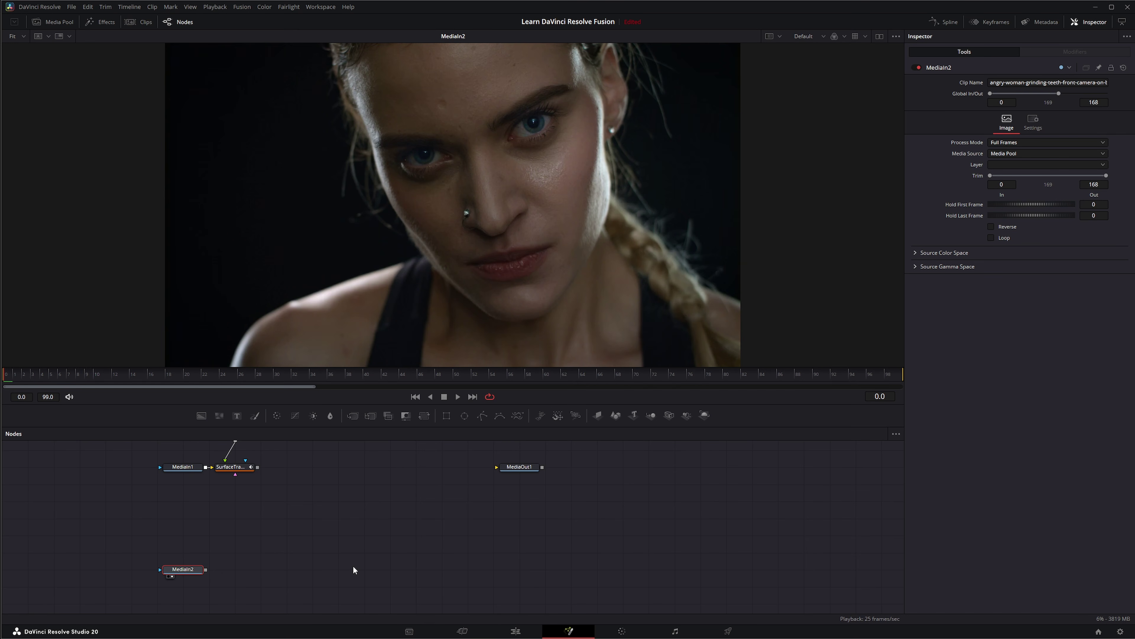
{"action": "left_click_drag", "start_coordinate": [157, 519], "coordinate": [230, 591]}
{"action": "key", "text": "ctrl+z"}
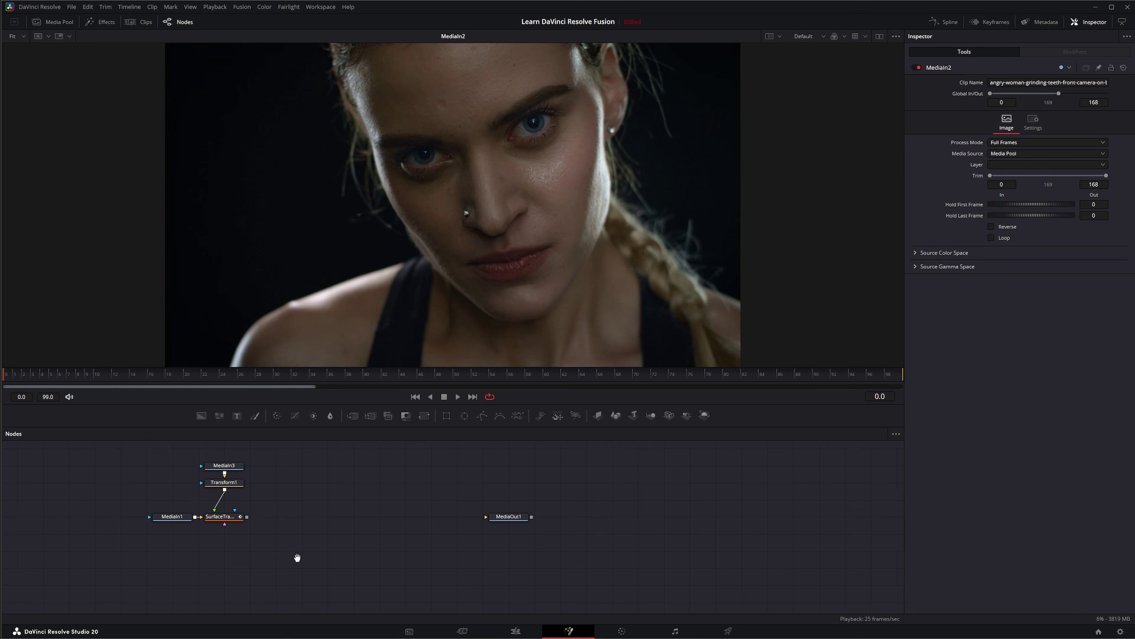
Display the Surface Tracker's output in the viewer again.
{"action": "left_click_drag", "start_coordinate": [287, 522], "coordinate": [295, 504]}
{"action": "left_click", "coordinate": [232, 530]}
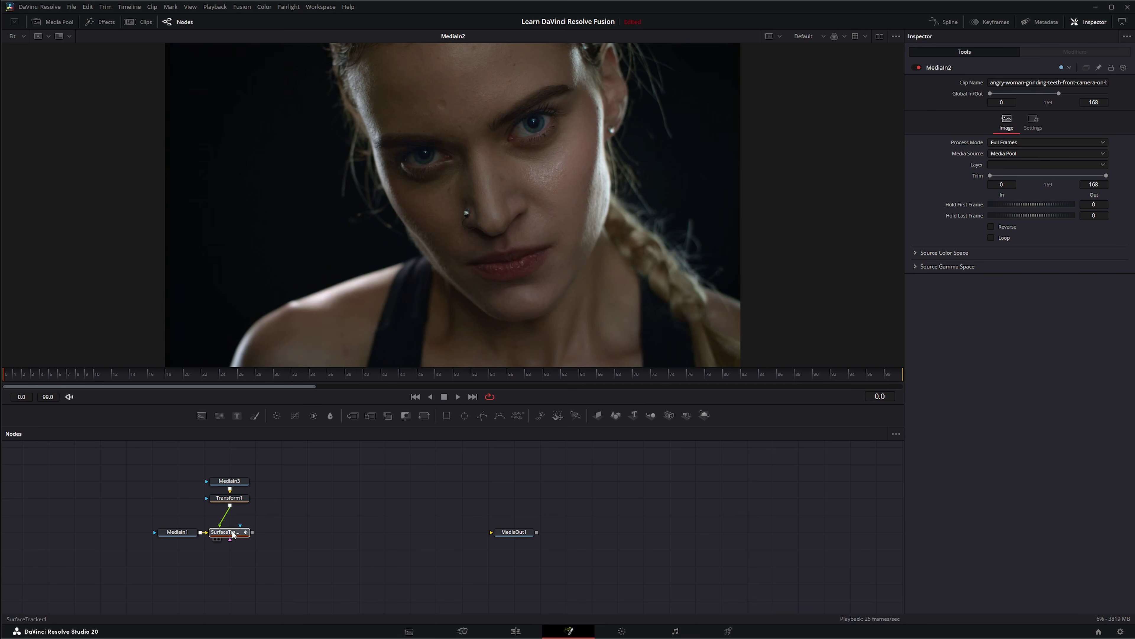
{"action": "left_click_drag", "start_coordinate": [227, 533], "coordinate": [348, 232]}
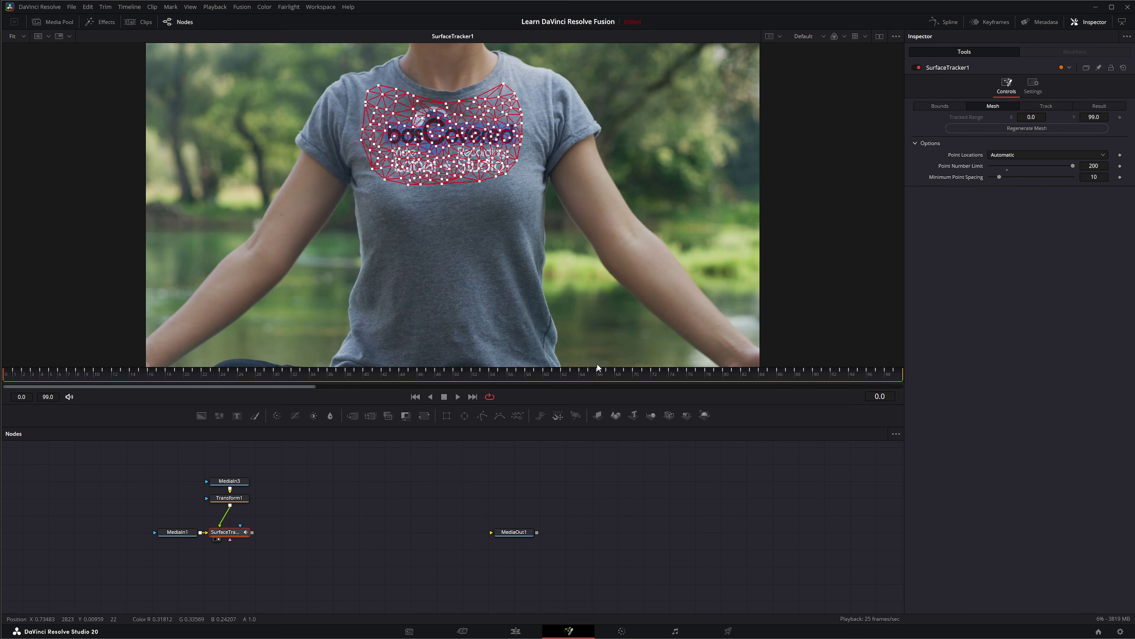
Move the MediaIn1 node further away from the Surface Tracker, and set the tracker's output to Warp Input 2 Into Blank.
{"action": "left_click", "coordinate": [1097, 108]}
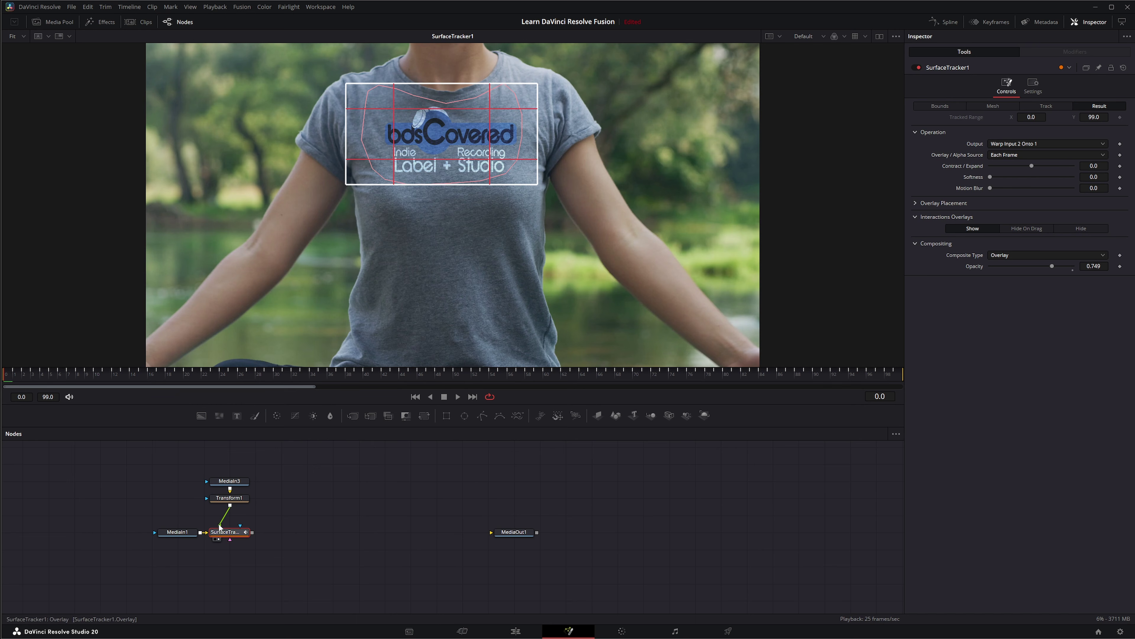
{"action": "left_click_drag", "start_coordinate": [182, 536], "coordinate": [156, 535]}
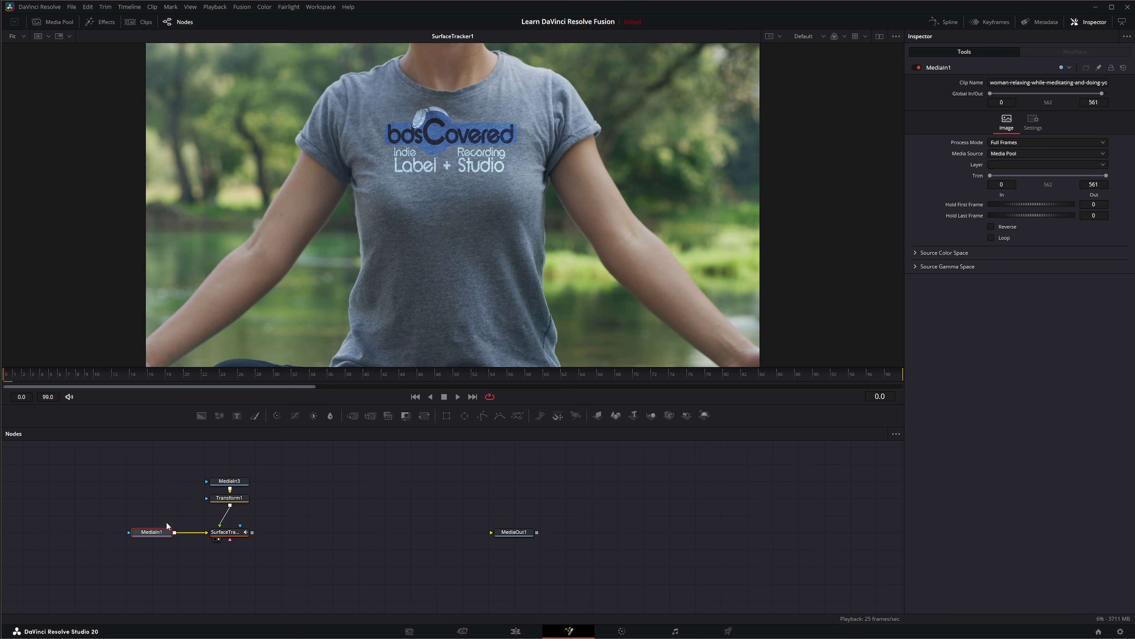
{"action": "left_click", "coordinate": [231, 537]}
{"action": "left_click", "coordinate": [1019, 143]}
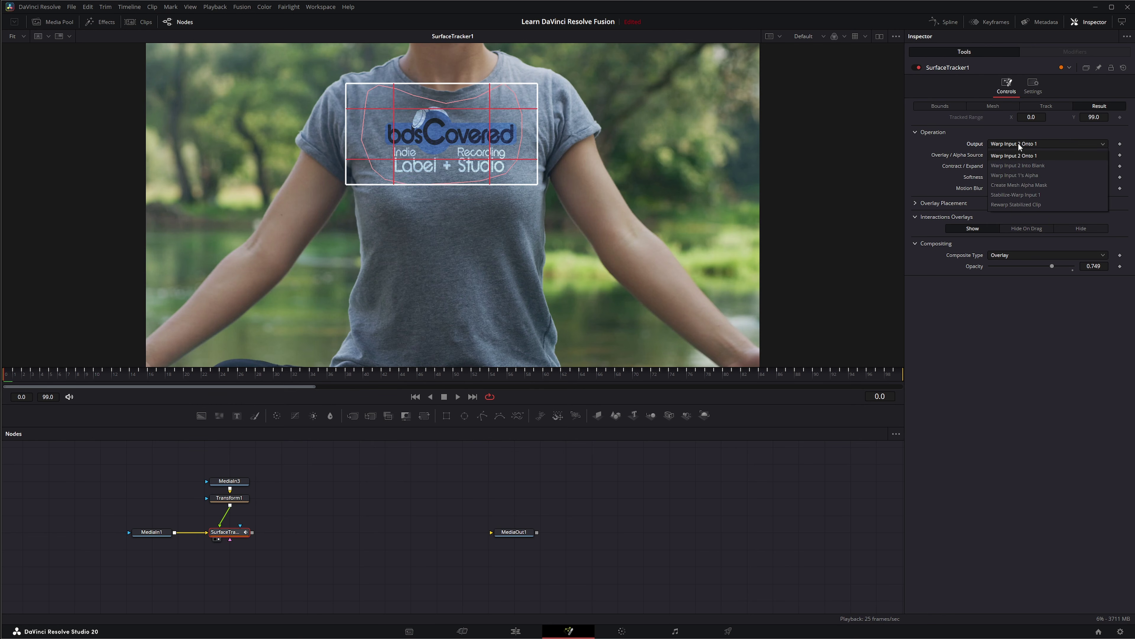
{"action": "left_click", "coordinate": [1045, 165]}
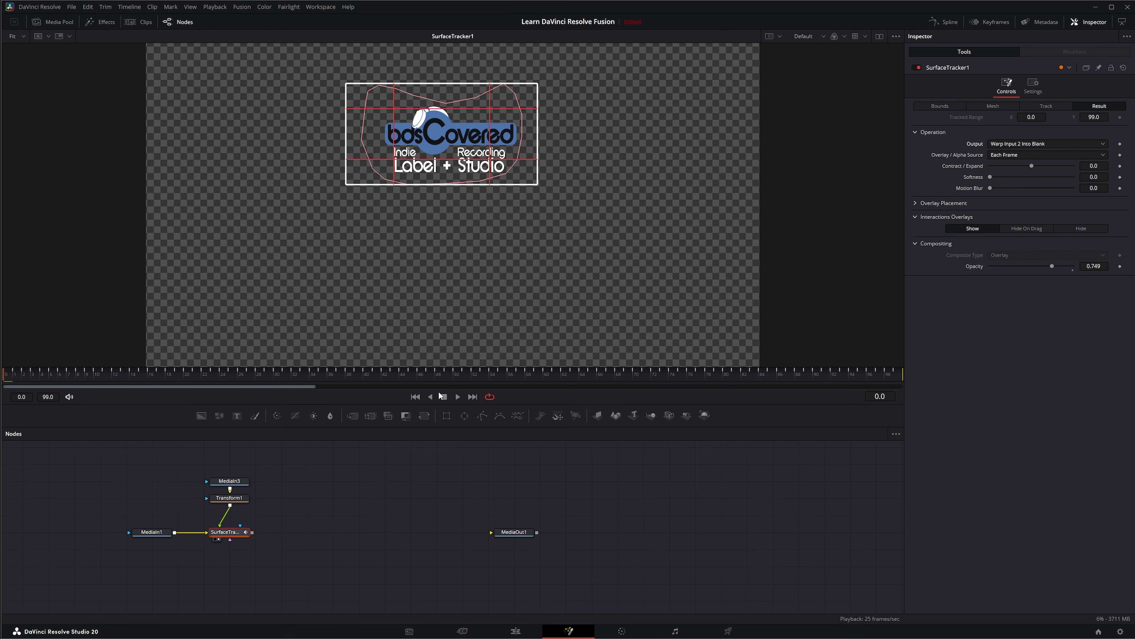
Play the warped logo on its transparent background, stop playback, and return to the first frame.
{"action": "left_click", "coordinate": [459, 397]}
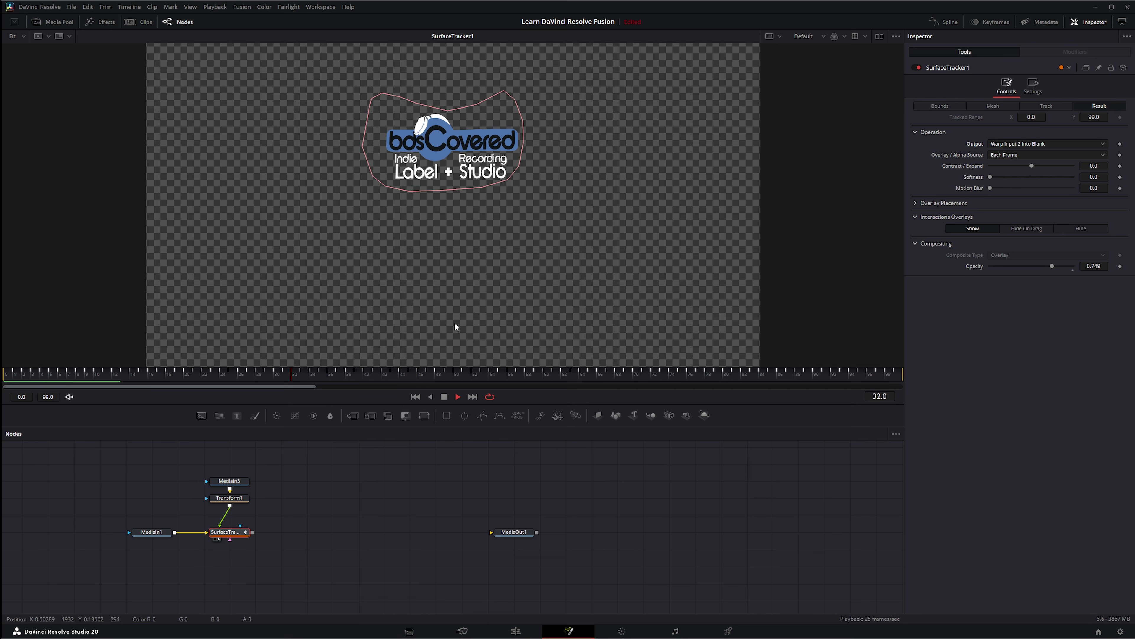
{"action": "left_click", "coordinate": [444, 397]}
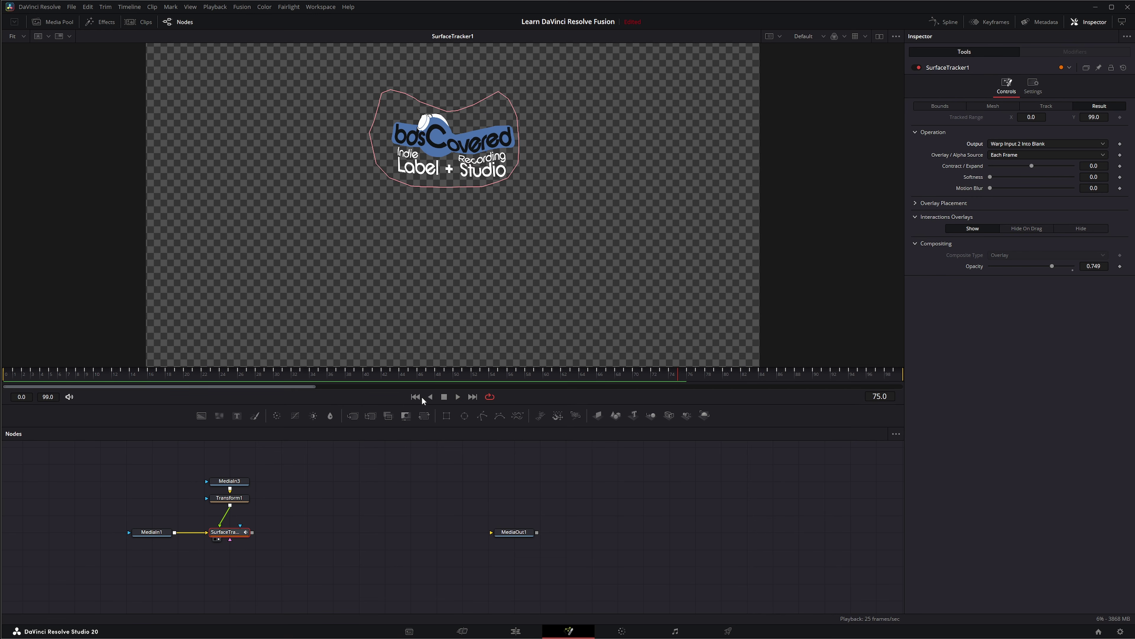
{"action": "left_click", "coordinate": [415, 397]}
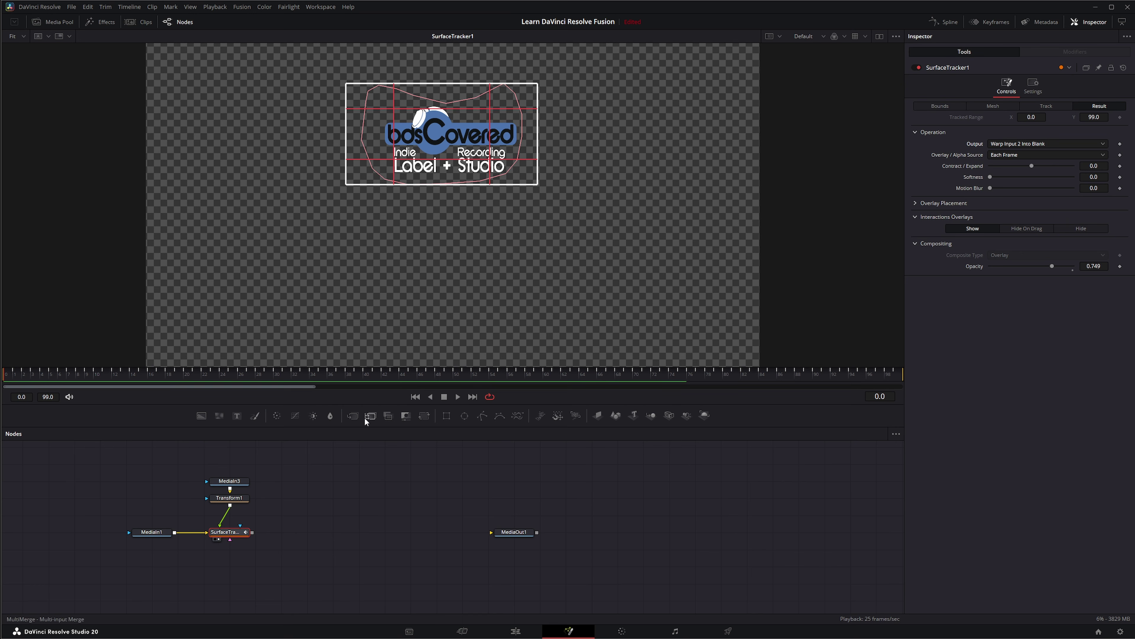
Add a Merge node with MediaIn1 as background and the Surface Tracker as foreground, and show it in the viewer.
{"action": "left_click_drag", "start_coordinate": [365, 417], "coordinate": [346, 435]}
{"action": "left_click_drag", "start_coordinate": [319, 561], "coordinate": [320, 564]}
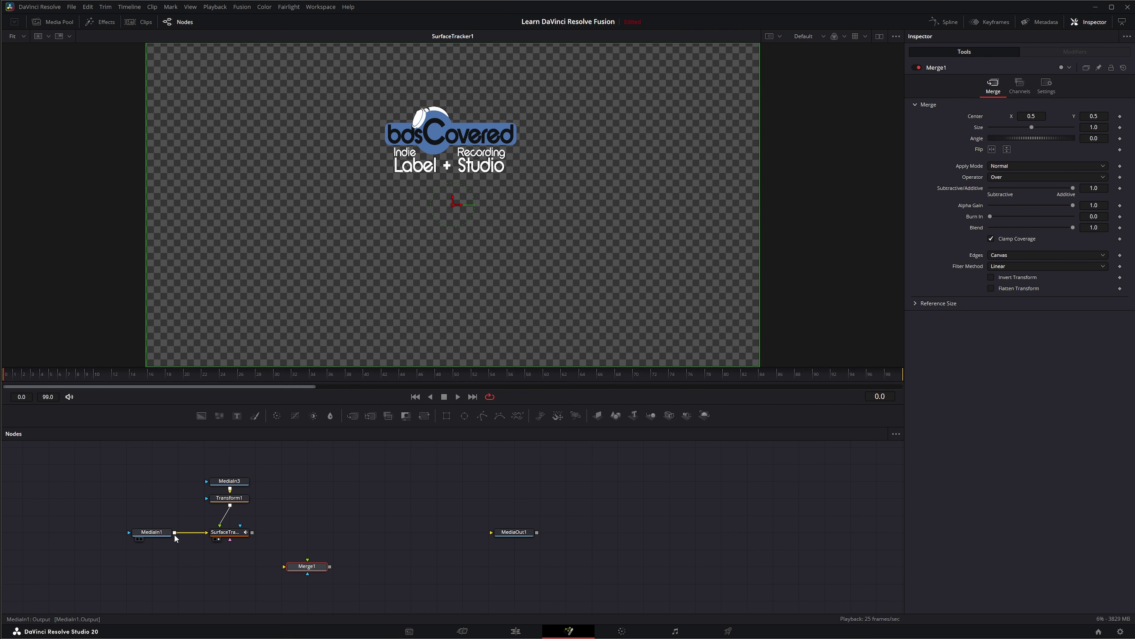
{"action": "left_click_drag", "start_coordinate": [175, 533], "coordinate": [285, 566]}
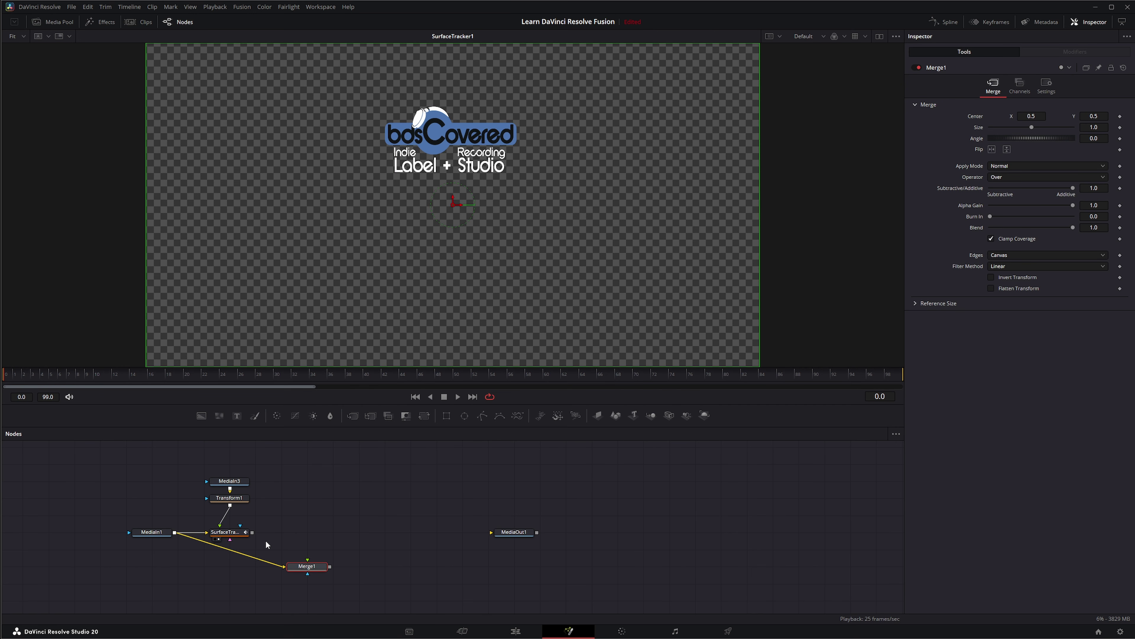
{"action": "left_click_drag", "start_coordinate": [253, 532], "coordinate": [308, 564]}
{"action": "key", "text": "1"}
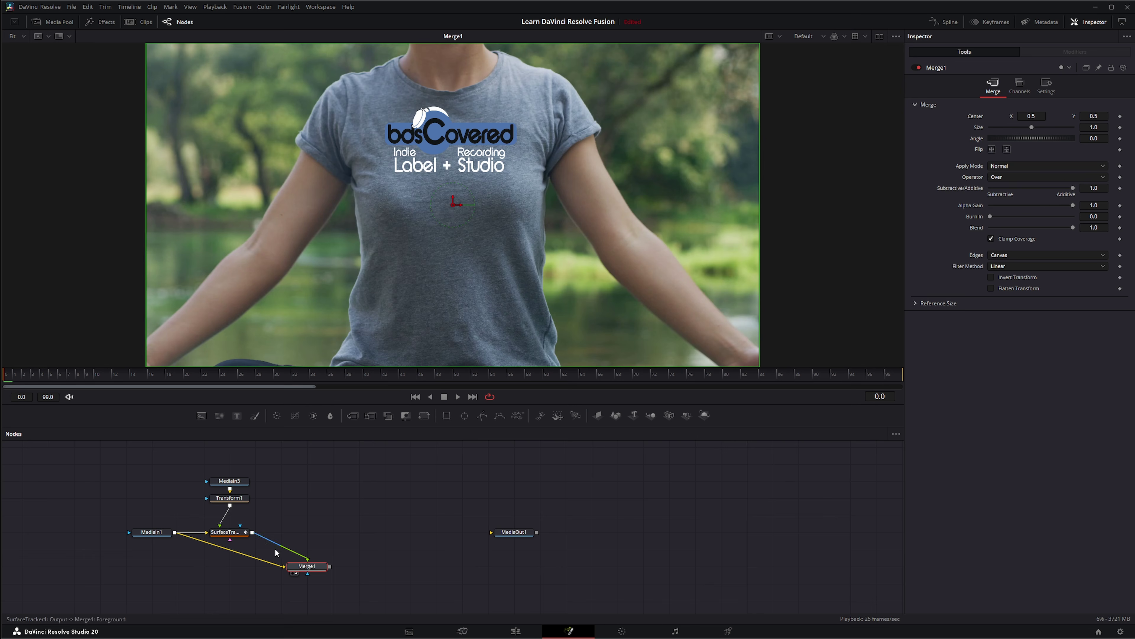
Insert a Color Corrector after the Surface Tracker and tint the logo purple with a strength of about 0.31.
{"action": "left_click", "coordinate": [238, 533]}
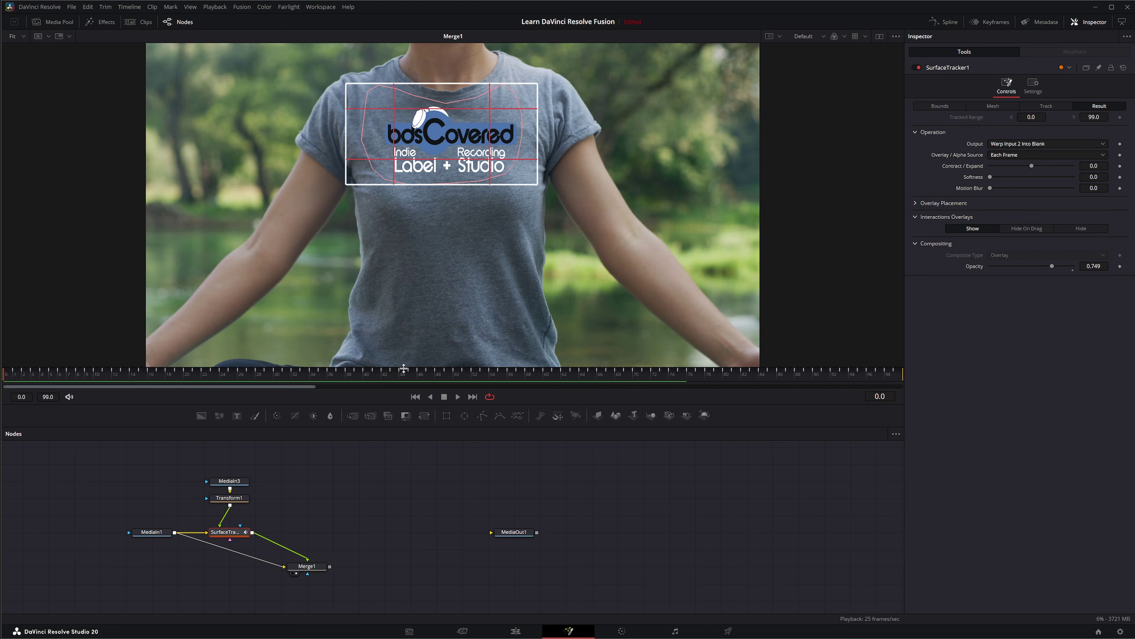
{"action": "left_click", "coordinate": [277, 417]}
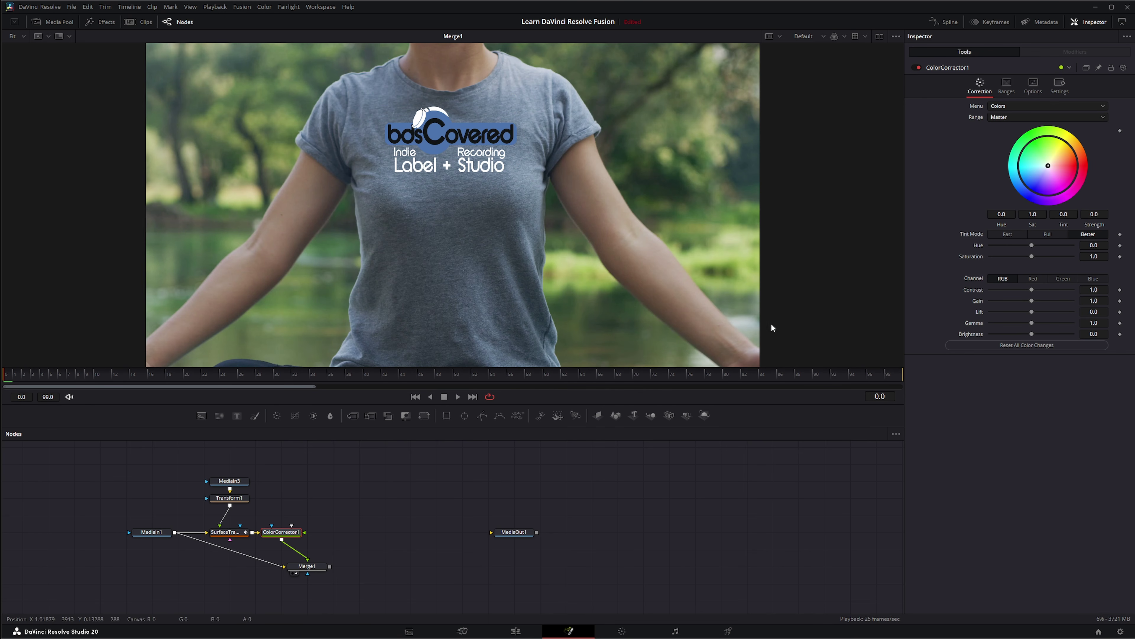
{"action": "left_click_drag", "start_coordinate": [1047, 166], "coordinate": [1059, 179]}
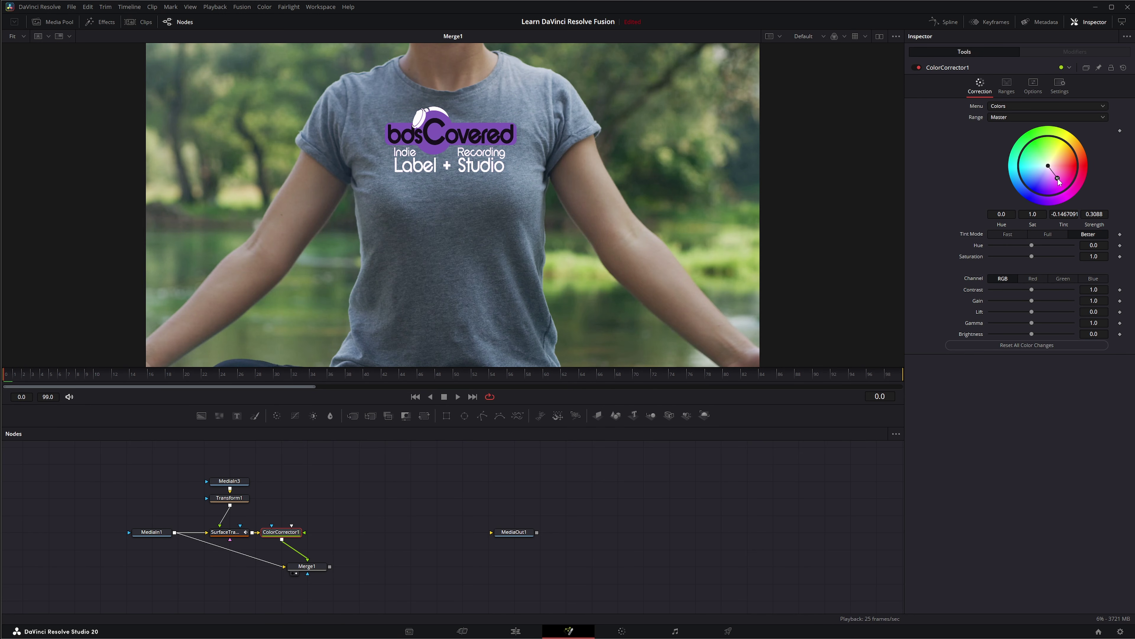
Set the Merge's apply mode to Overlay and its blend to 0.61, and play back the composited logo.
{"action": "left_click", "coordinate": [306, 566]}
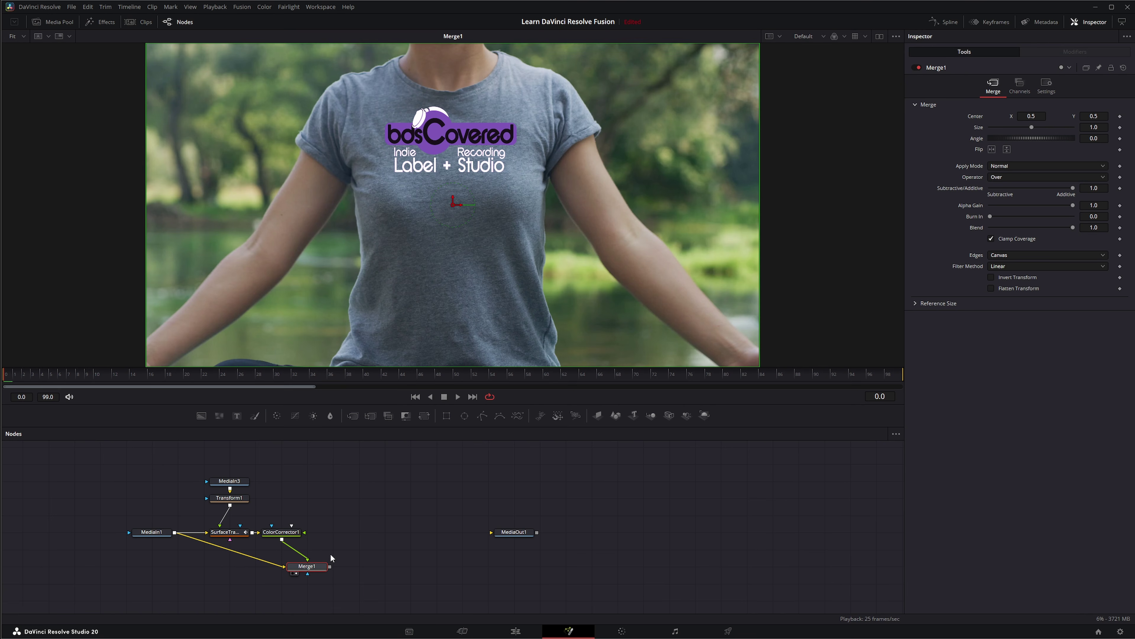
{"action": "left_click", "coordinate": [1005, 166]}
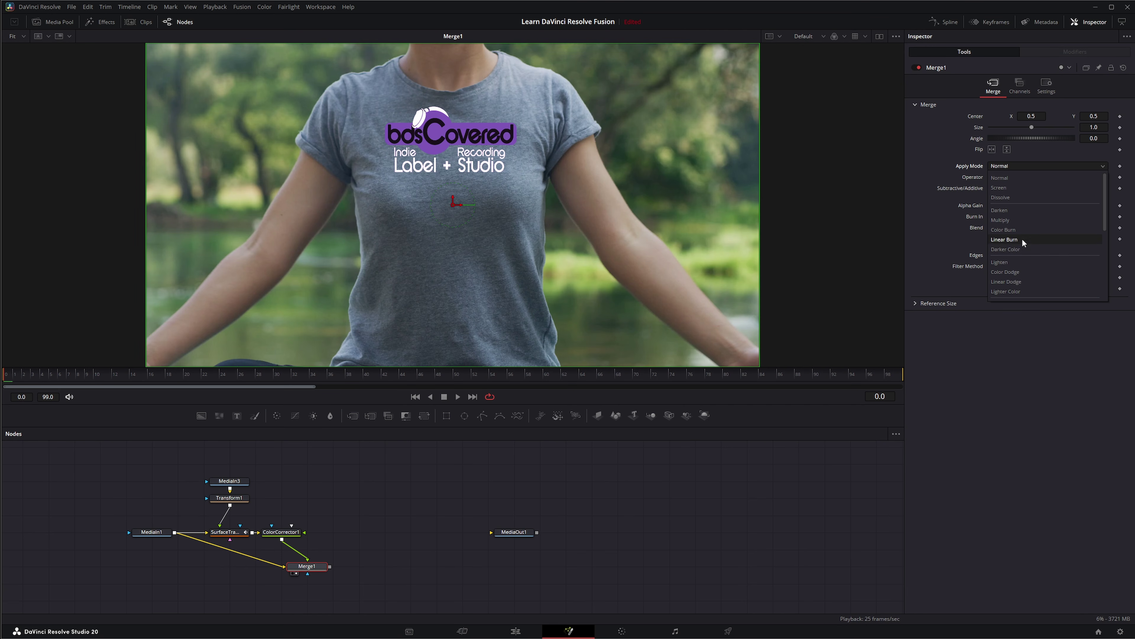
{"action": "scroll", "coordinate": [1023, 250], "scroll_direction": "down", "scroll_amount": 1}
{"action": "left_click", "coordinate": [1019, 276]}
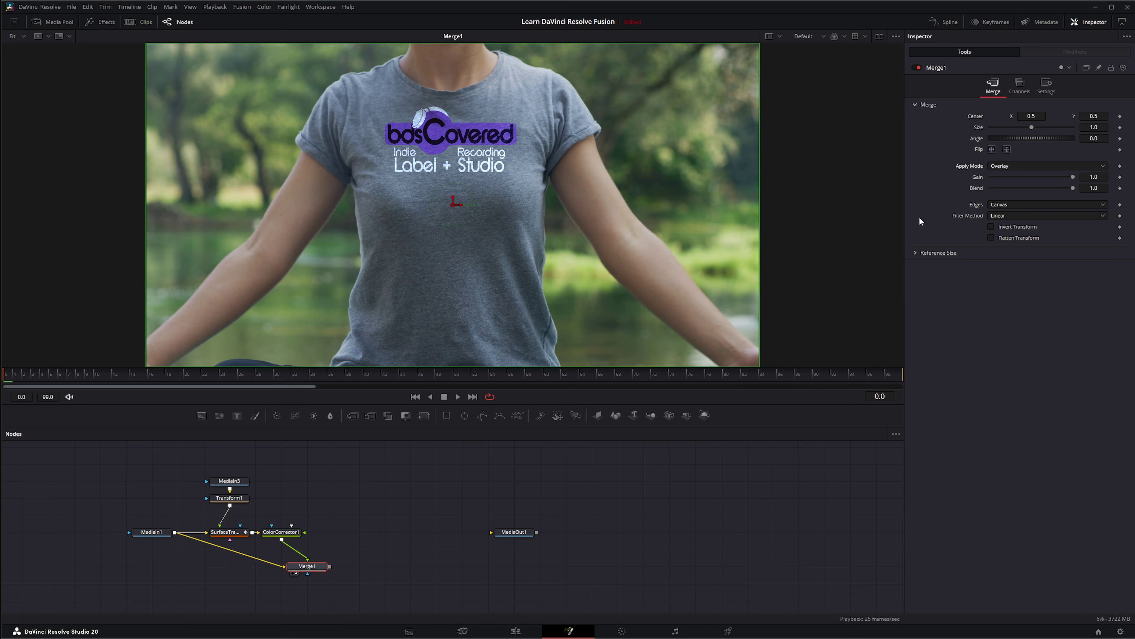
{"action": "left_click_drag", "start_coordinate": [1073, 188], "coordinate": [1041, 188]}
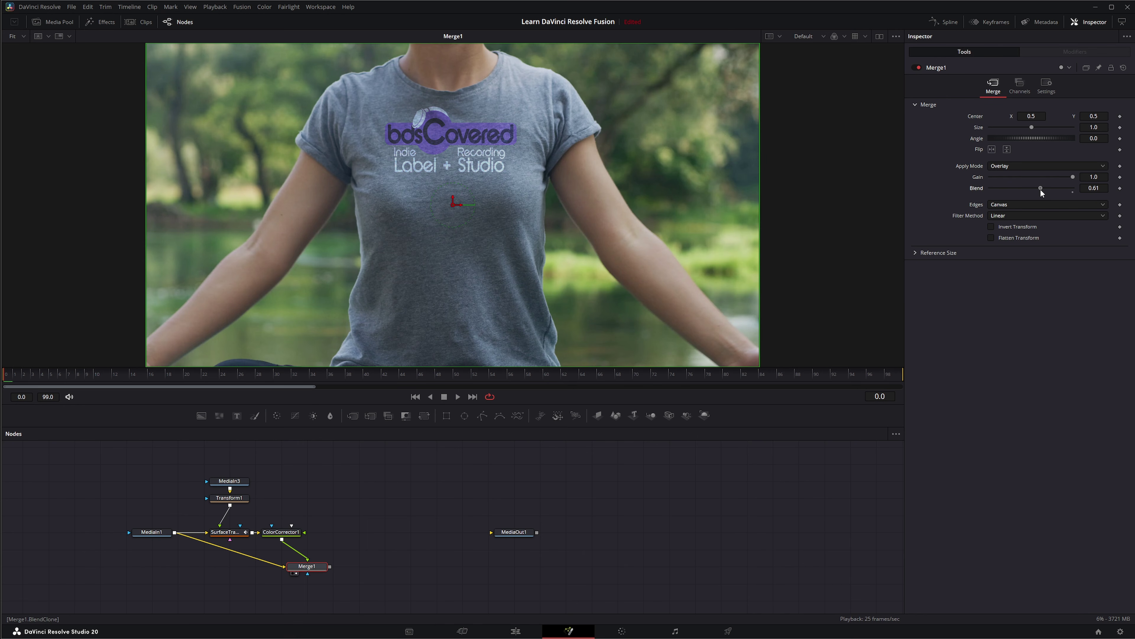
{"action": "left_click", "coordinate": [458, 397]}
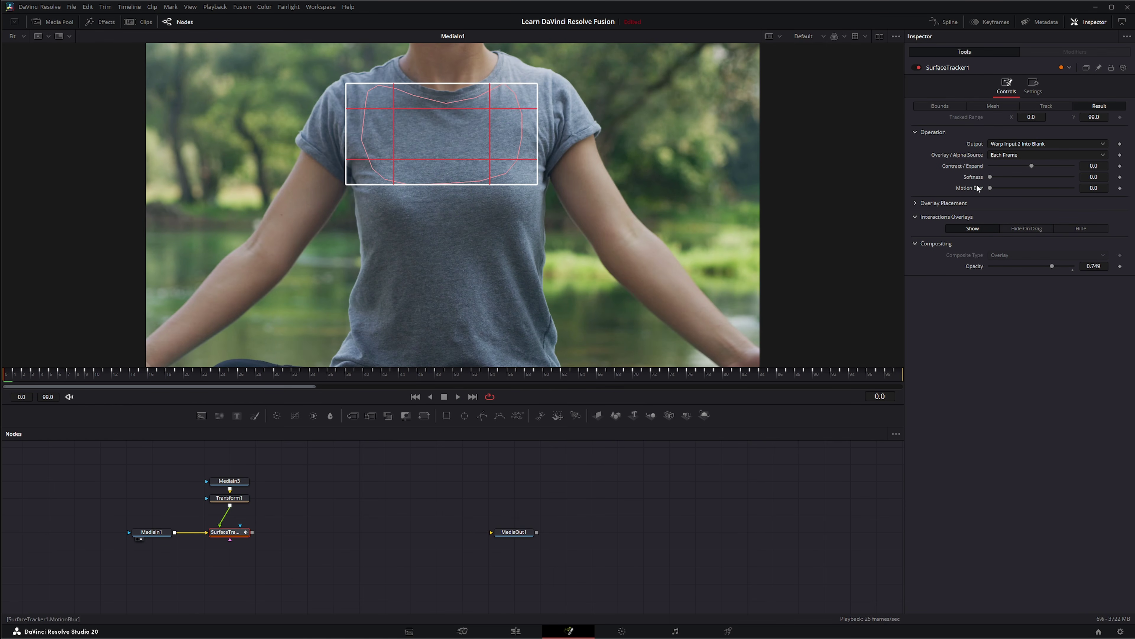
Set the Surface Tracker's output to Warp Input 1's Alpha and show the tracker in the viewer.
{"action": "left_click", "coordinate": [1023, 143]}
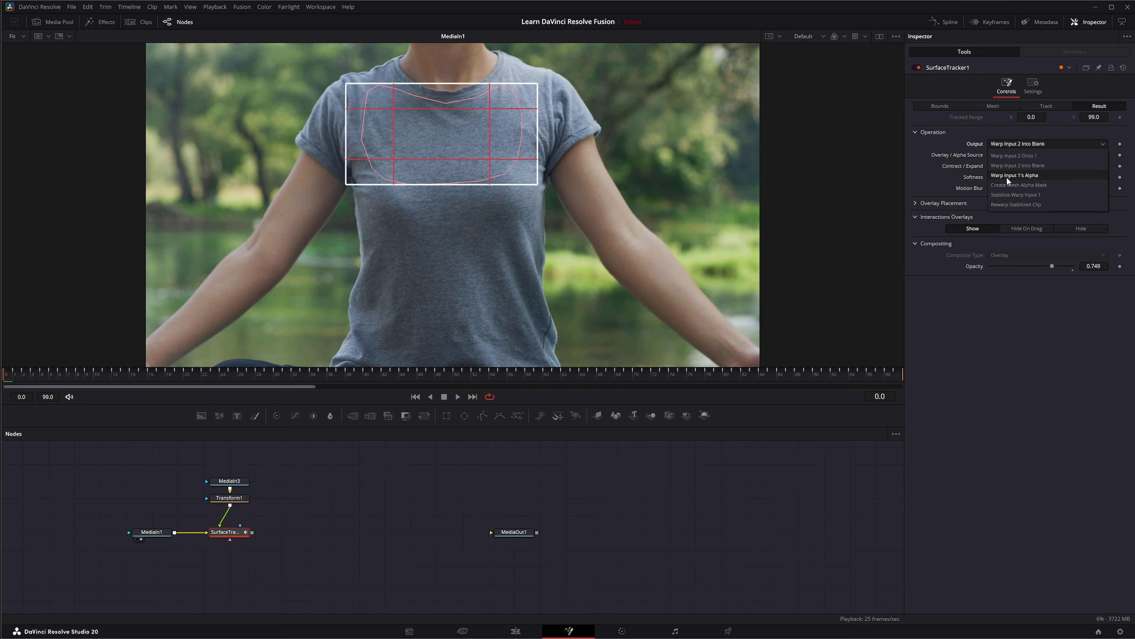
{"action": "left_click", "coordinate": [1026, 175]}
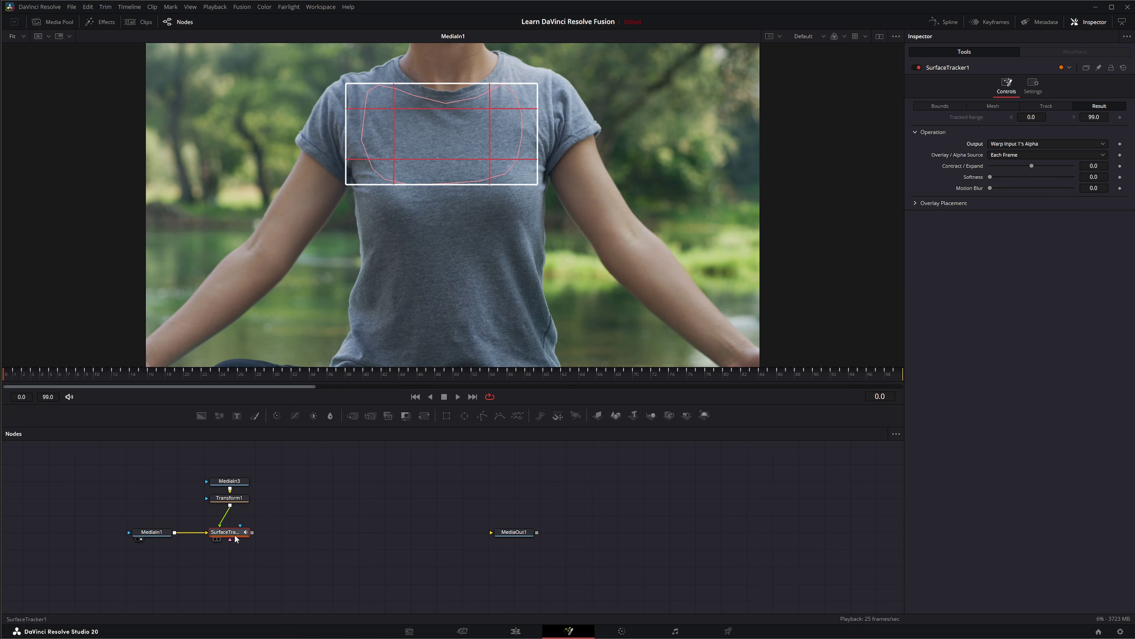
{"action": "key", "text": "1"}
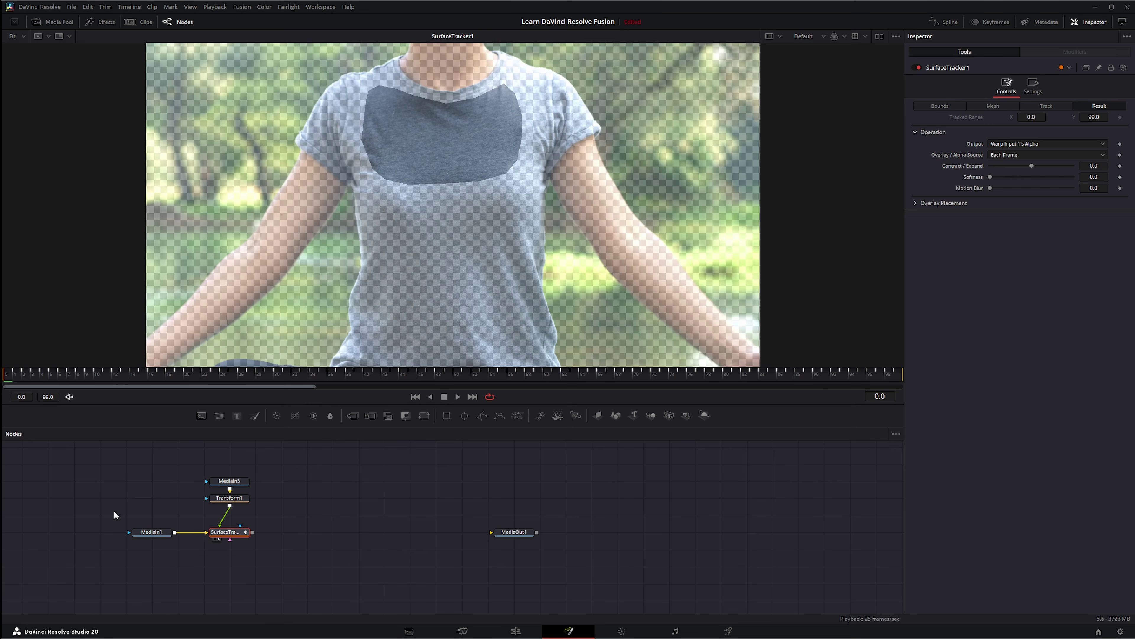
{"action": "left_click_drag", "start_coordinate": [114, 514], "coordinate": [204, 573]}
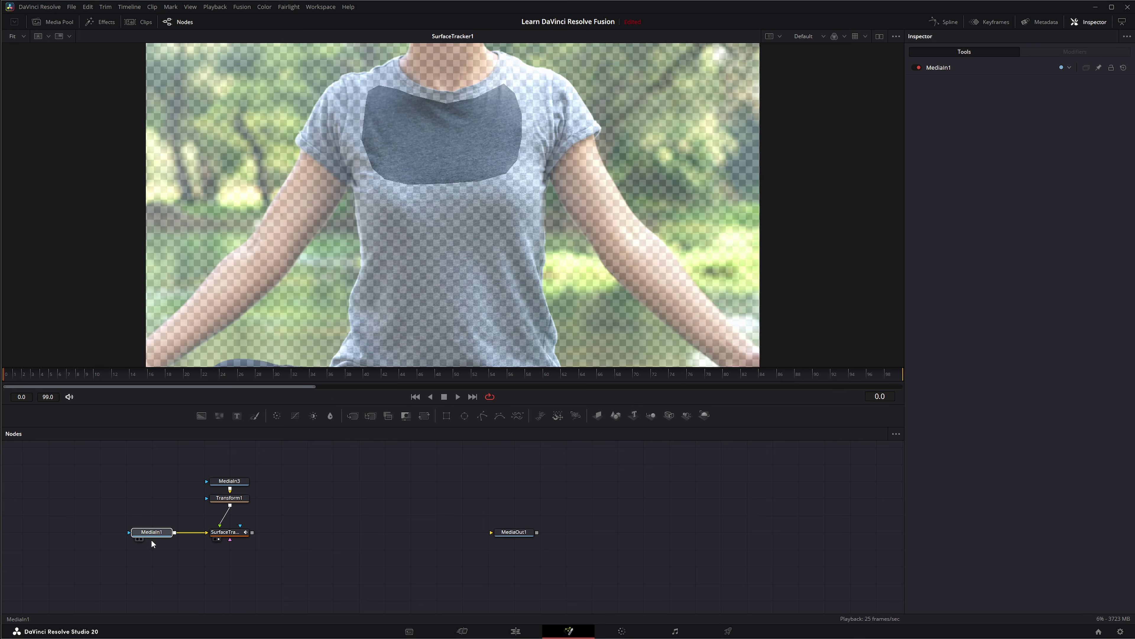
Set the Surface Tracker's output to Create Mesh Alpha Mask.
{"action": "left_click", "coordinate": [225, 535]}
{"action": "left_click", "coordinate": [1016, 144]}
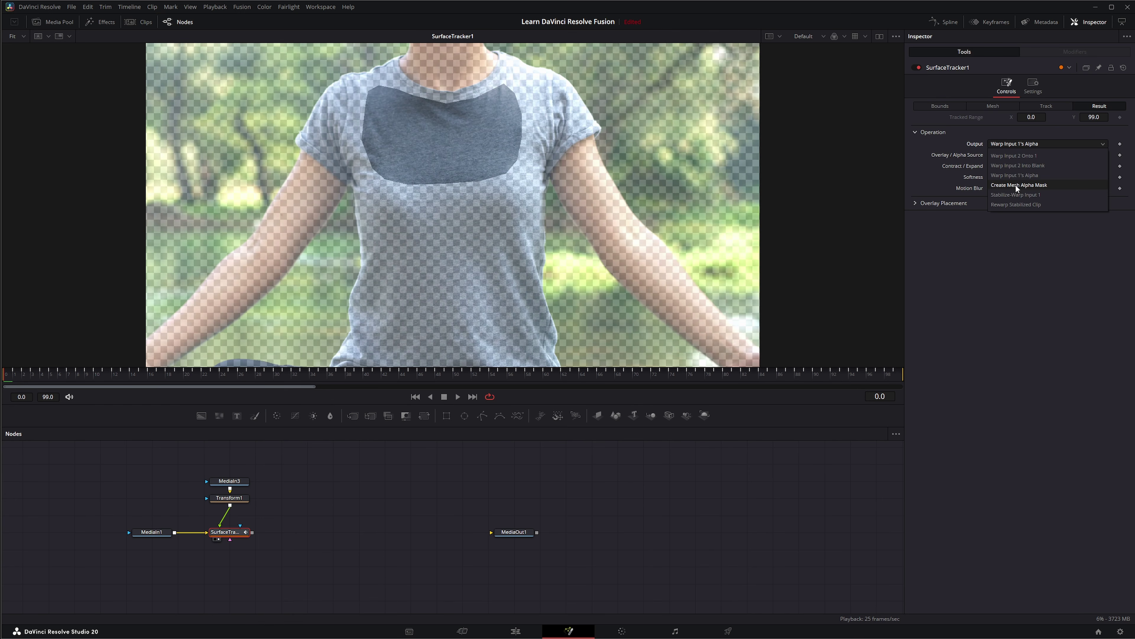
{"action": "left_click", "coordinate": [1036, 185]}
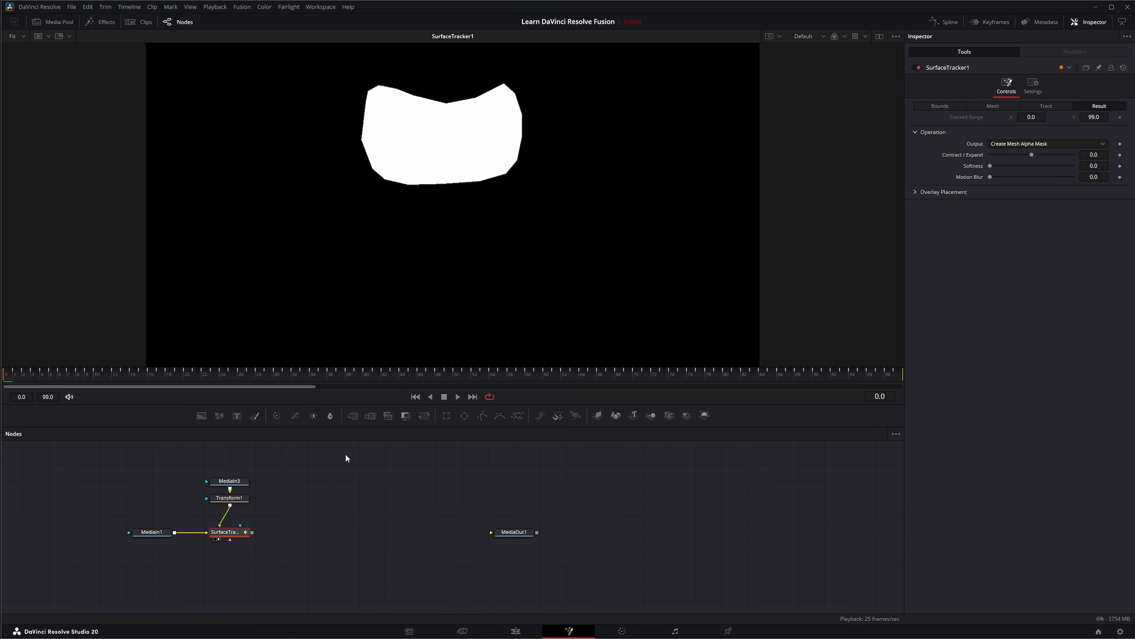
Merge the Transform1 logo over MediaIn1, use the Surface Tracker's output as the Merge's mask, and show the result in the viewer.
{"action": "left_click_drag", "start_coordinate": [353, 415], "coordinate": [333, 583]}
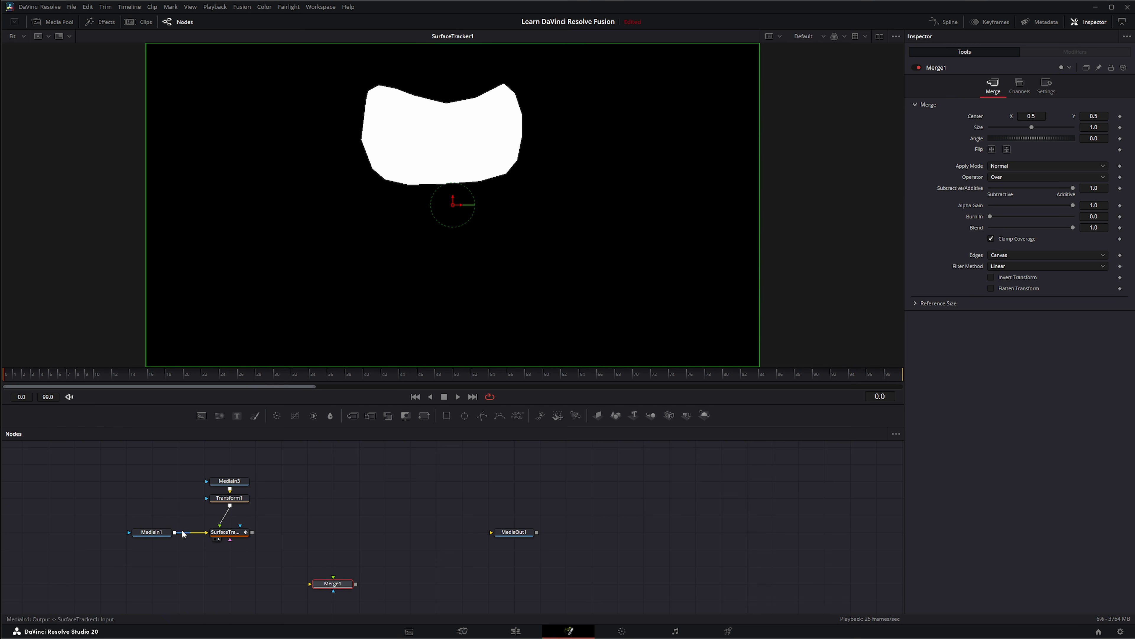
{"action": "left_click_drag", "start_coordinate": [175, 532], "coordinate": [310, 584]}
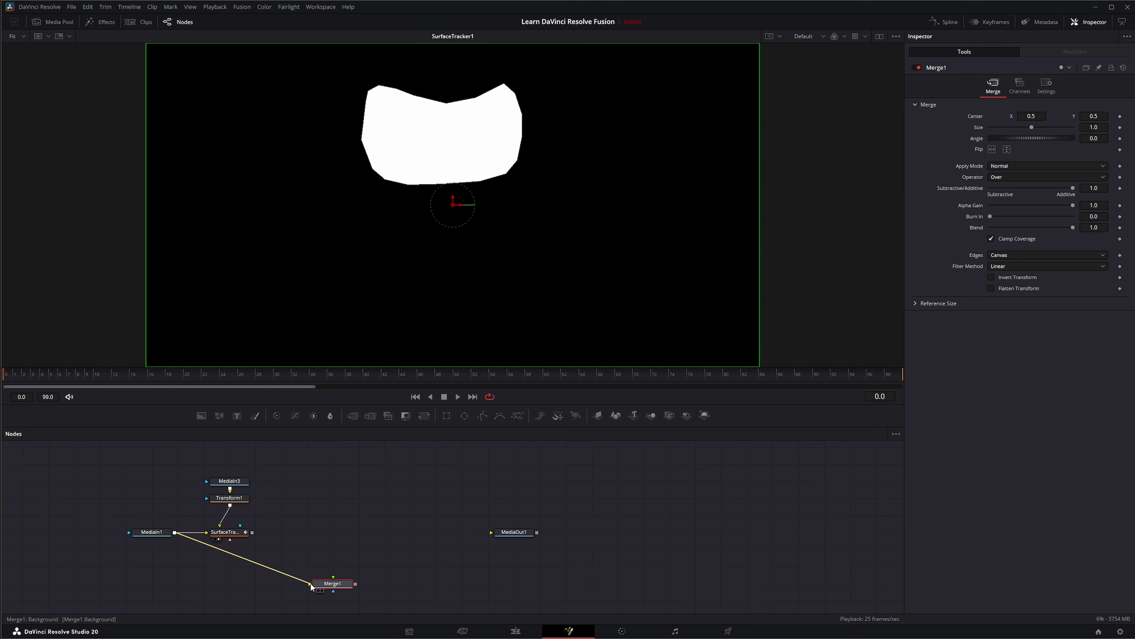
{"action": "left_click_drag", "start_coordinate": [230, 505], "coordinate": [339, 583]}
{"action": "key", "text": "1"}
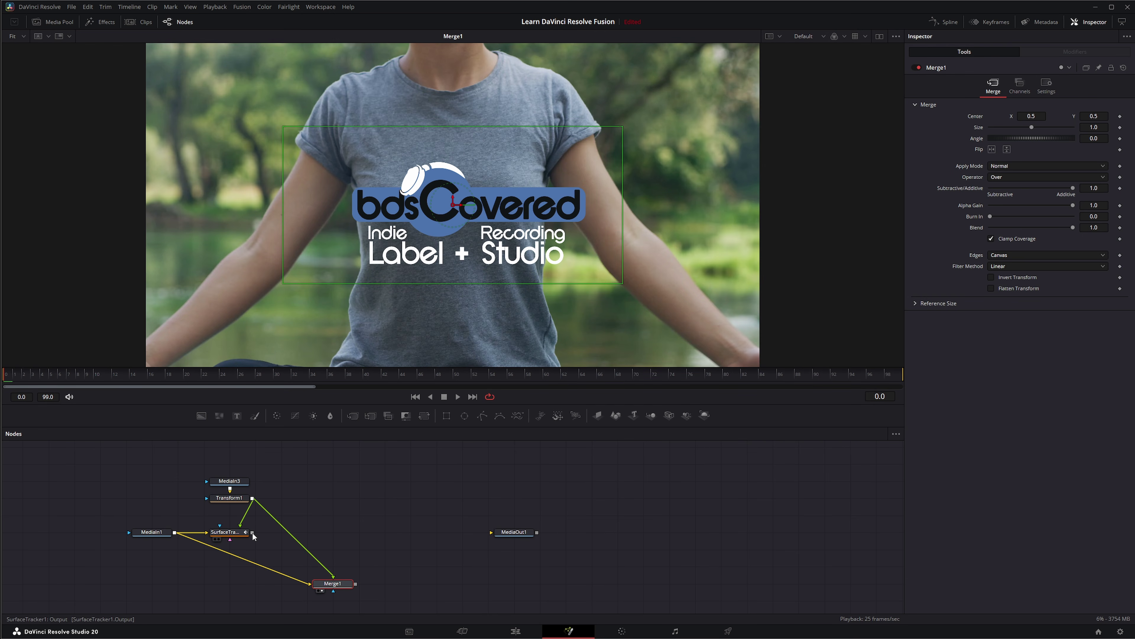
{"action": "left_click_drag", "start_coordinate": [252, 532], "coordinate": [333, 591]}
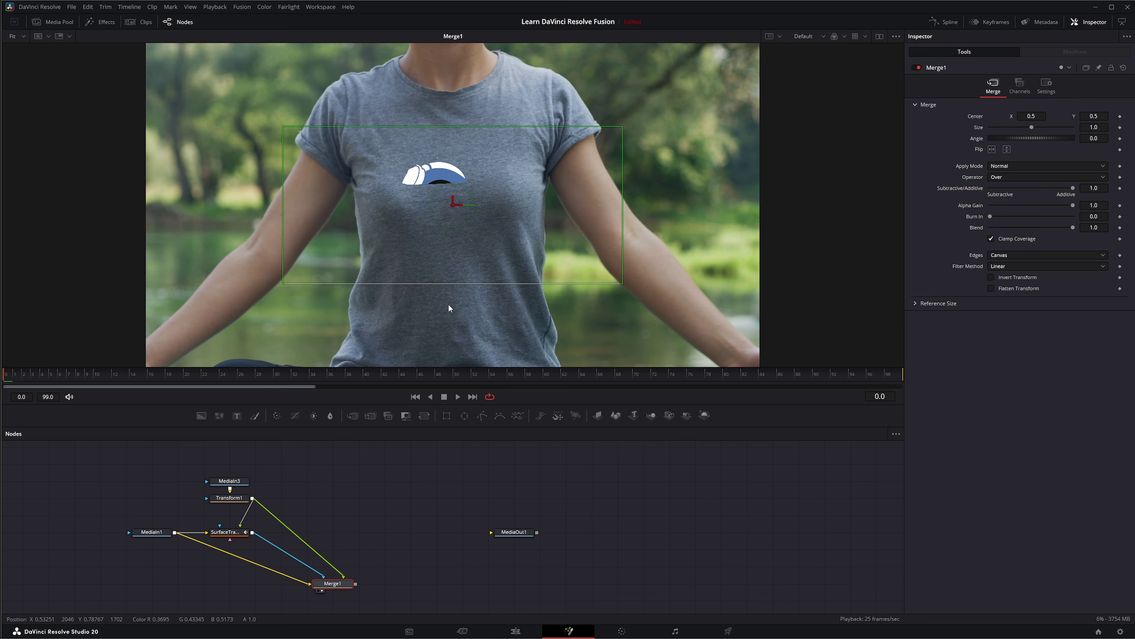
Replace the Merge's logo foreground with the young-woman-posing-in-front-of-mirror clip and play the masked result.
{"action": "left_click", "coordinate": [228, 502]}
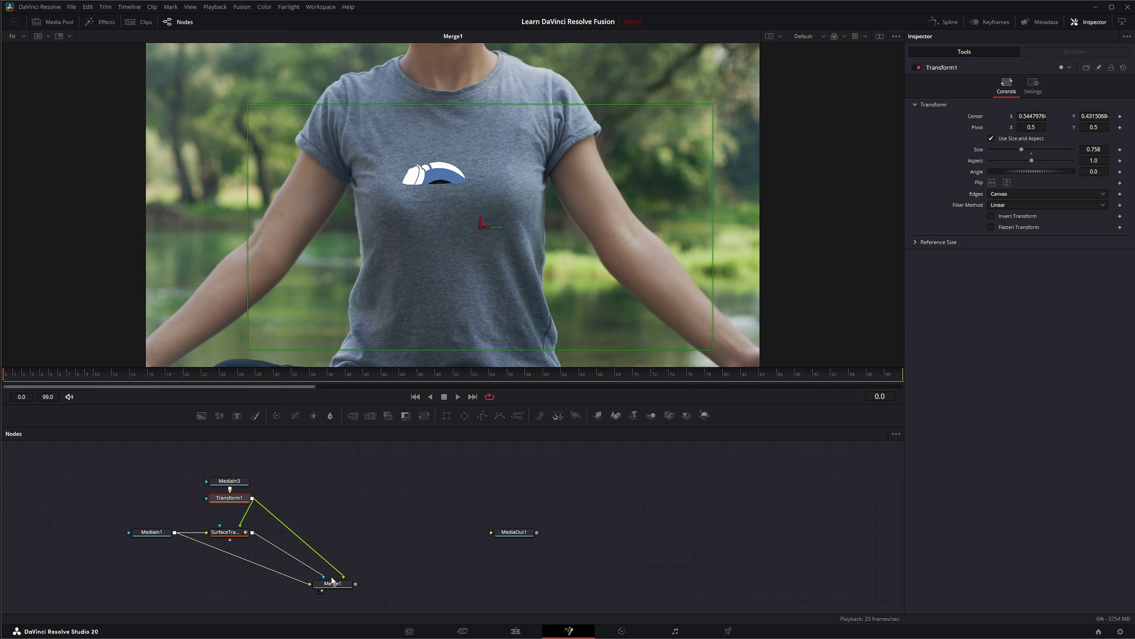
{"action": "left_click_drag", "start_coordinate": [341, 588], "coordinate": [675, 490]}
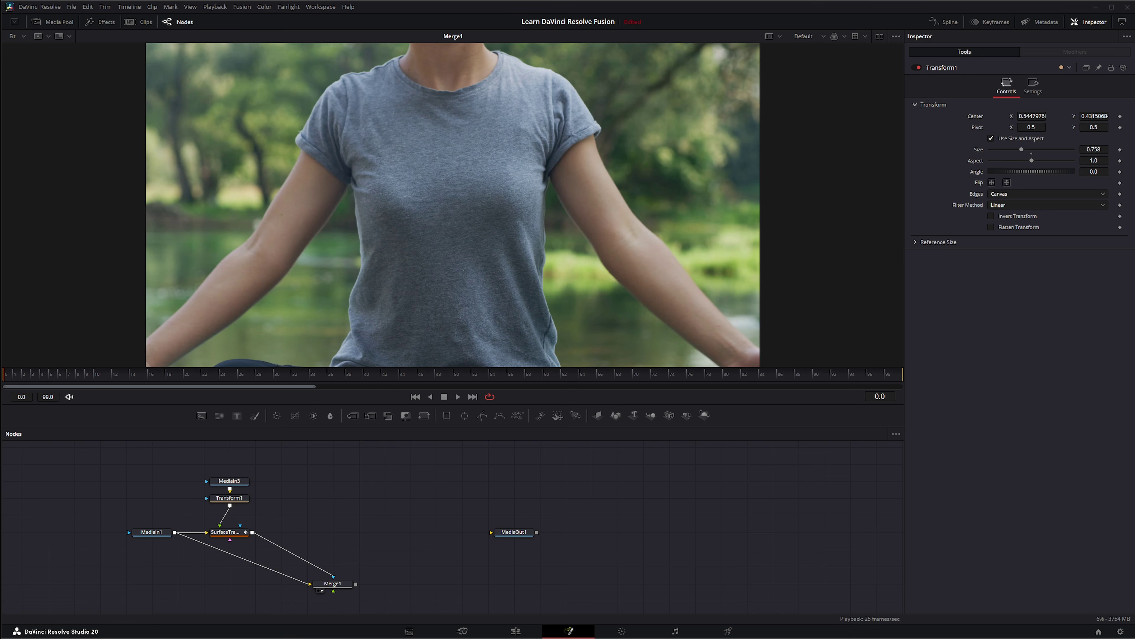
{"action": "left_click_drag", "start_coordinate": [1057, 403], "coordinate": [341, 581]}
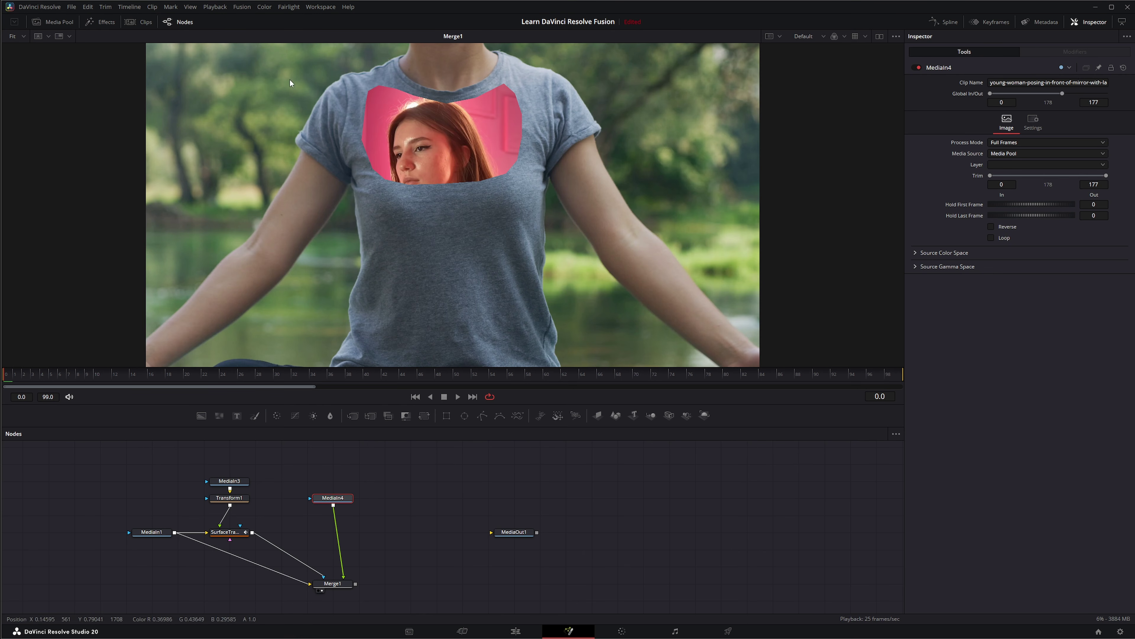
{"action": "left_click", "coordinate": [458, 397]}
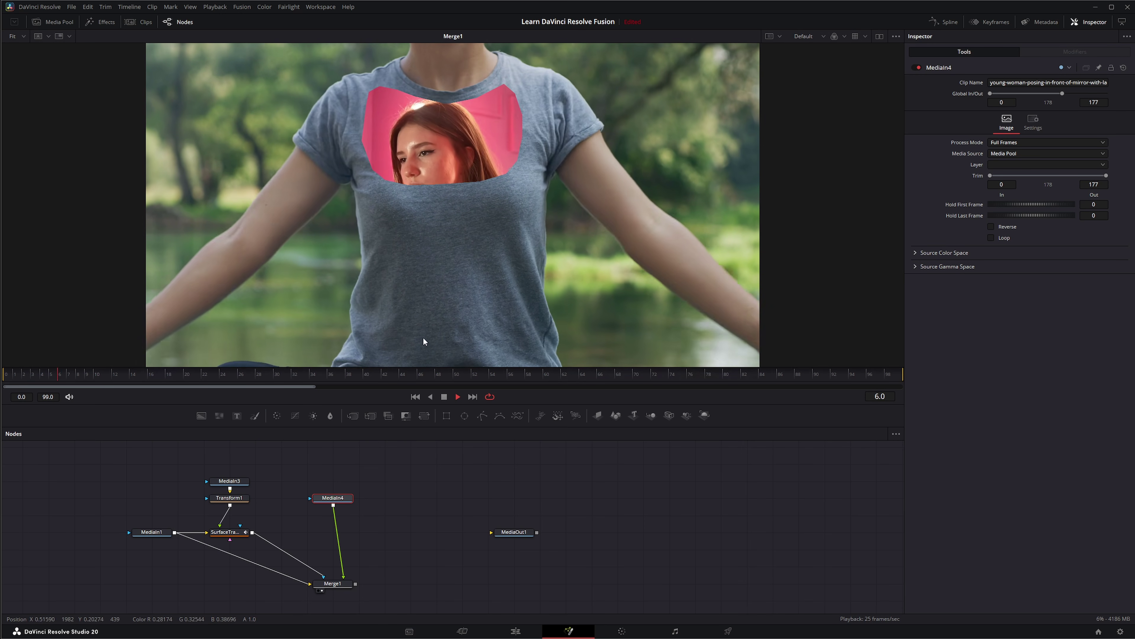
{"action": "left_click", "coordinate": [443, 396]}
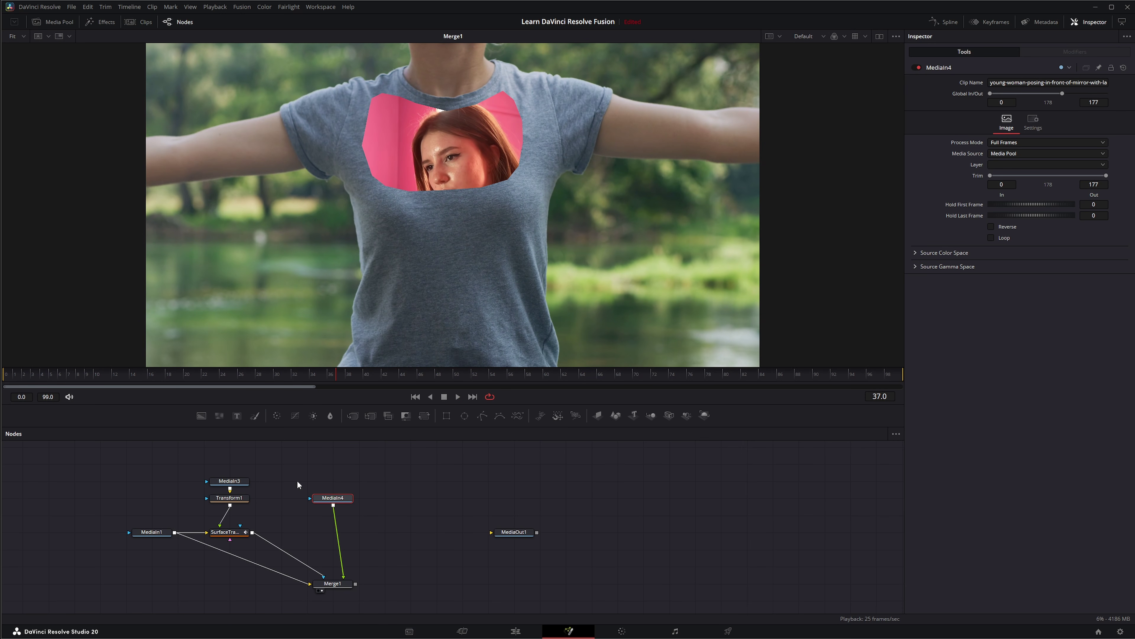
Delete the portrait clip node and the Merge node from the composition.
{"action": "left_click_drag", "start_coordinate": [299, 484], "coordinate": [319, 595]}
{"action": "key", "text": "Delete"}
{"action": "key", "text": "Delete"}
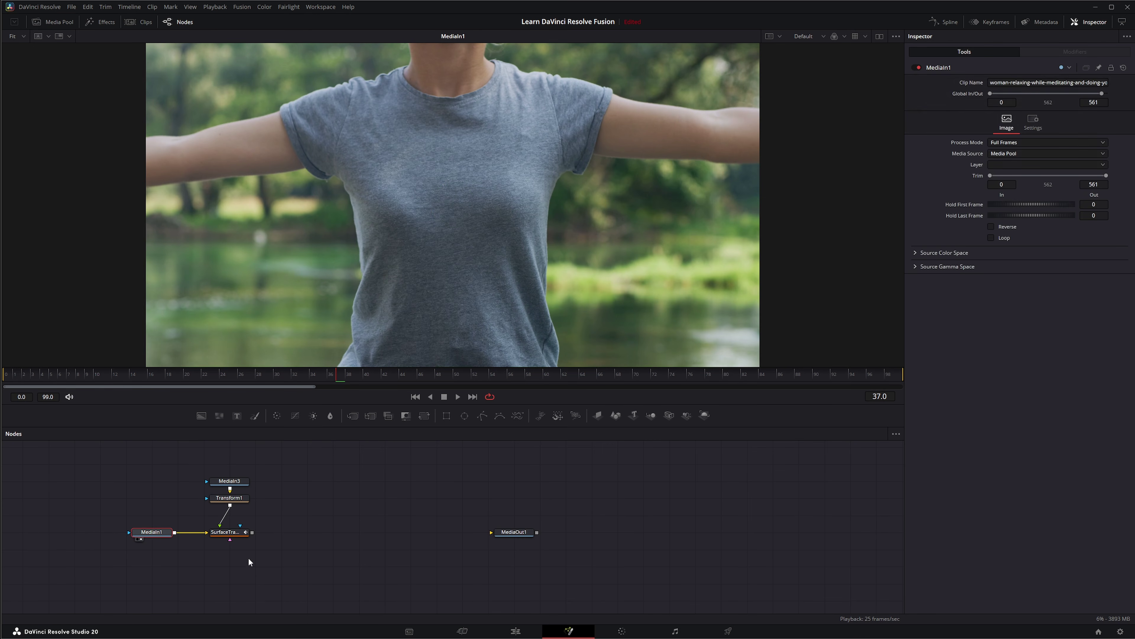
Set the Surface Tracker's output to Stabilize-Warp Input 1.
{"action": "left_click", "coordinate": [227, 535]}
{"action": "left_click", "coordinate": [1028, 144]}
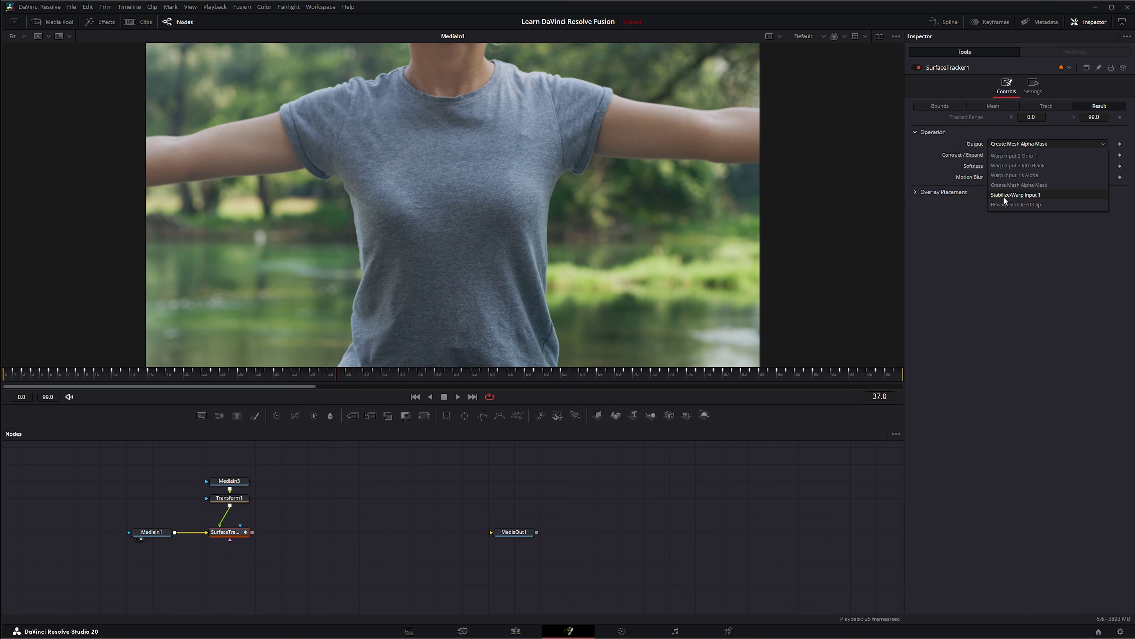
{"action": "left_click", "coordinate": [1017, 195]}
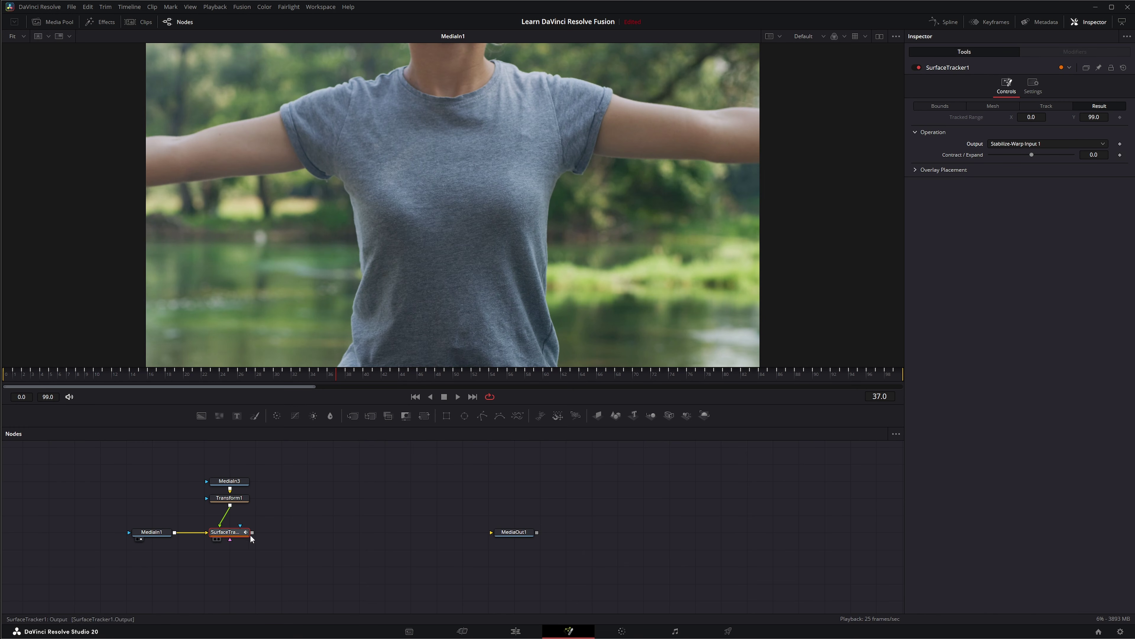
Disconnect Transform1 from the Surface Tracker, show the tracker in the viewer, and play back the stabilized shirt patch.
{"action": "left_click_drag", "start_coordinate": [221, 527], "coordinate": [246, 533]}
{"action": "key", "text": "1"}
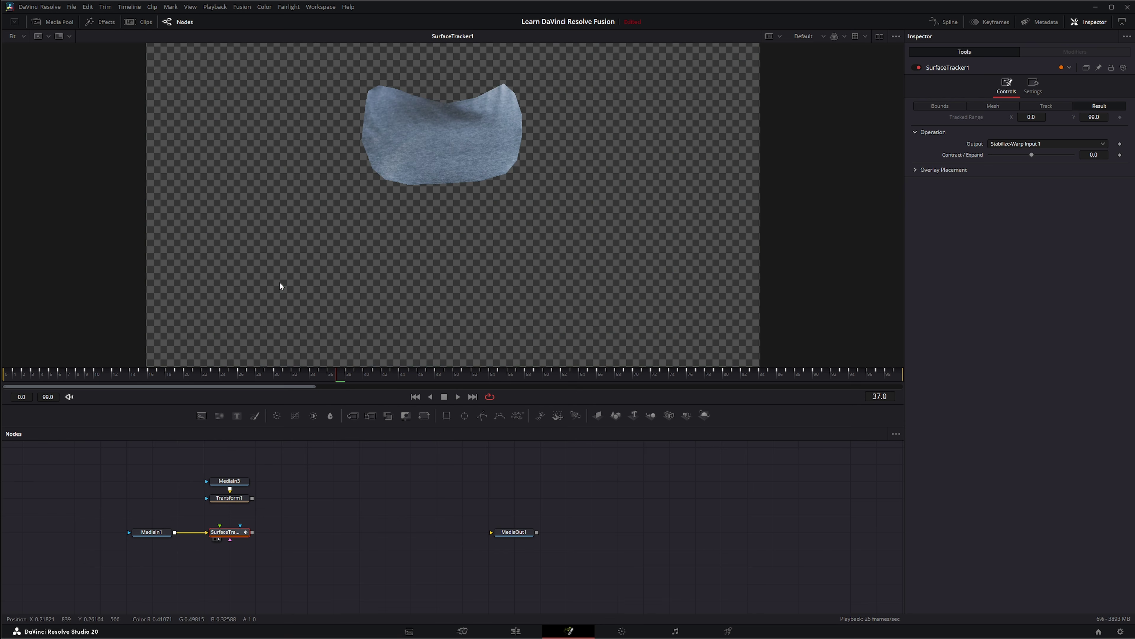
{"action": "left_click", "coordinate": [458, 397]}
{"action": "left_click", "coordinate": [444, 397]}
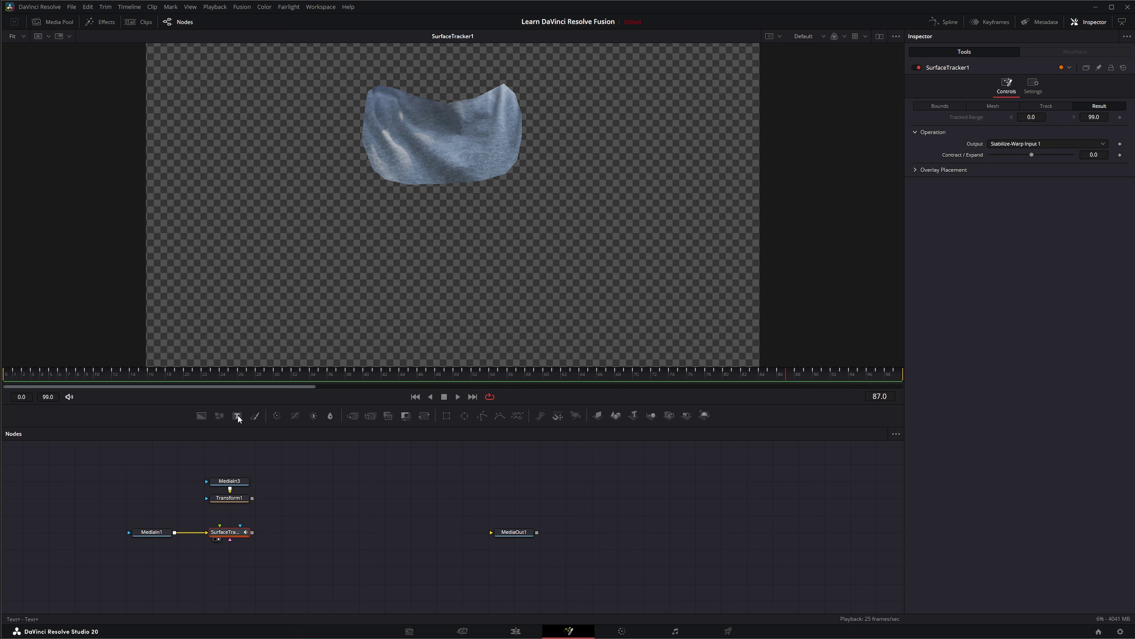
Add a Text+ node and a Merge after the Surface Tracker, connecting the text as the Merge's foreground.
{"action": "left_click_drag", "start_coordinate": [292, 485], "coordinate": [318, 504]}
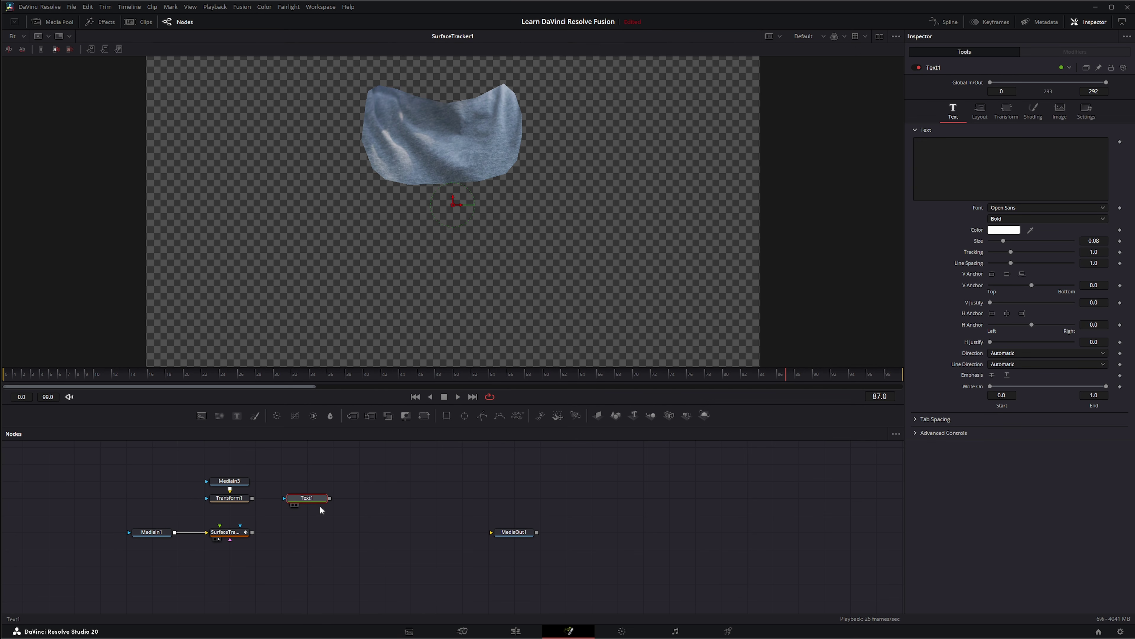
{"action": "left_click_drag", "start_coordinate": [353, 416], "coordinate": [334, 457]}
{"action": "mouse_move", "coordinate": [301, 534]}
{"action": "left_mouse_down"}
{"action": "mouse_move", "coordinate": [268, 533]}
{"action": "mouse_move", "coordinate": [284, 532]}
{"action": "left_mouse_up"}
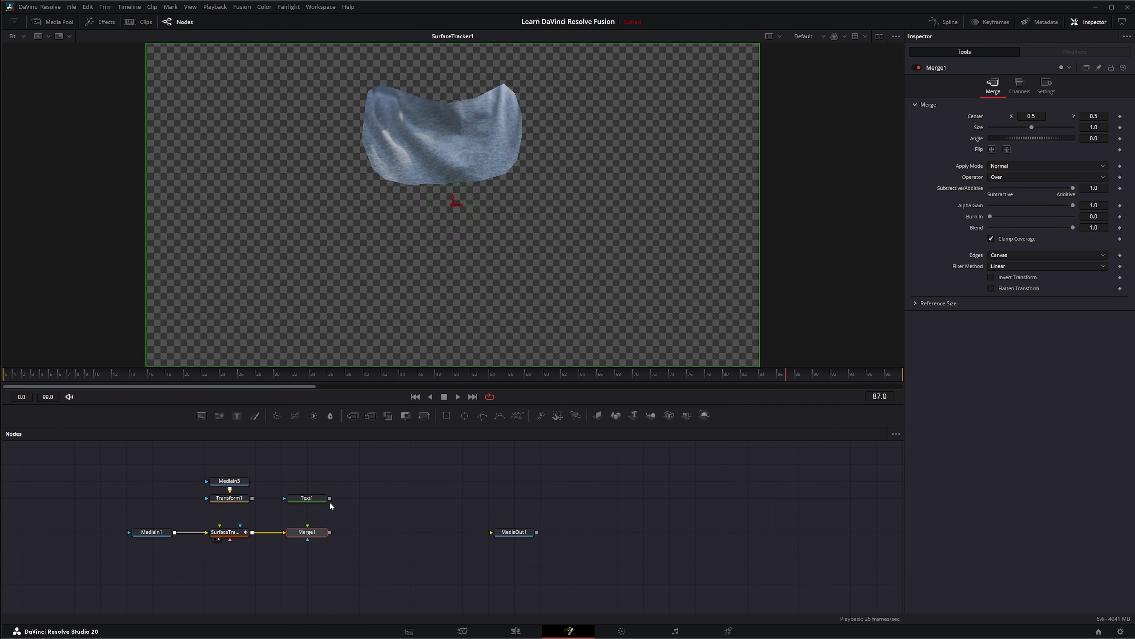
{"action": "left_click_drag", "start_coordinate": [330, 498], "coordinate": [308, 525]}
Enter TEXT in the Text+ node, show the Merge in the viewer, and move the text onto the middle of the stabilized shirt patch.
{"action": "left_click", "coordinate": [307, 497]}
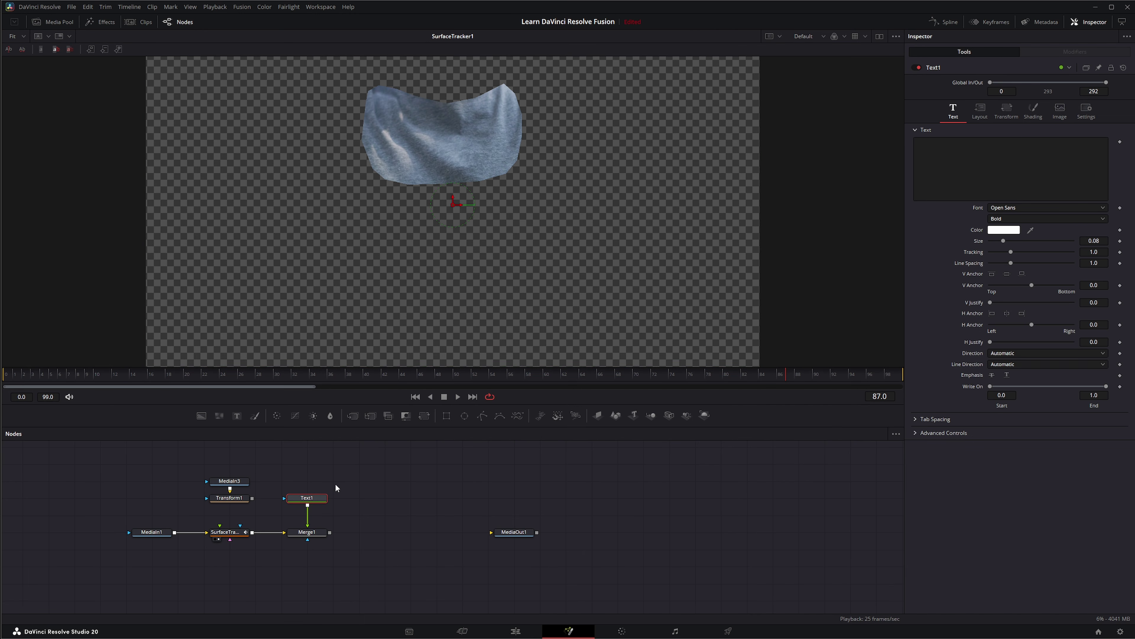
{"action": "left_click", "coordinate": [1004, 154]}
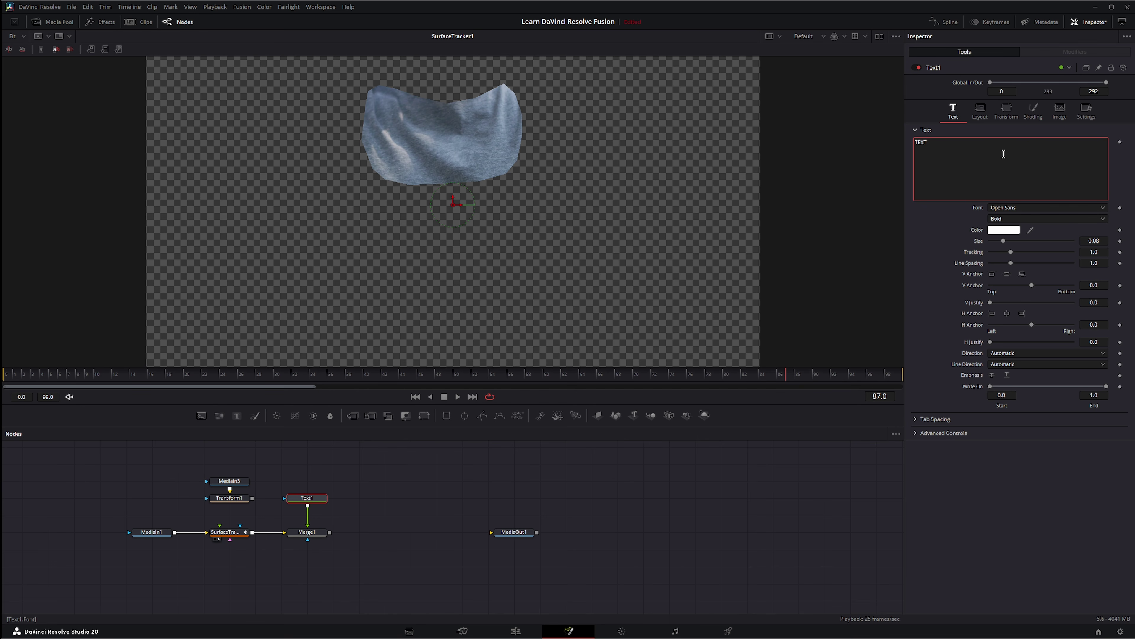
{"action": "left_click", "coordinate": [315, 534]}
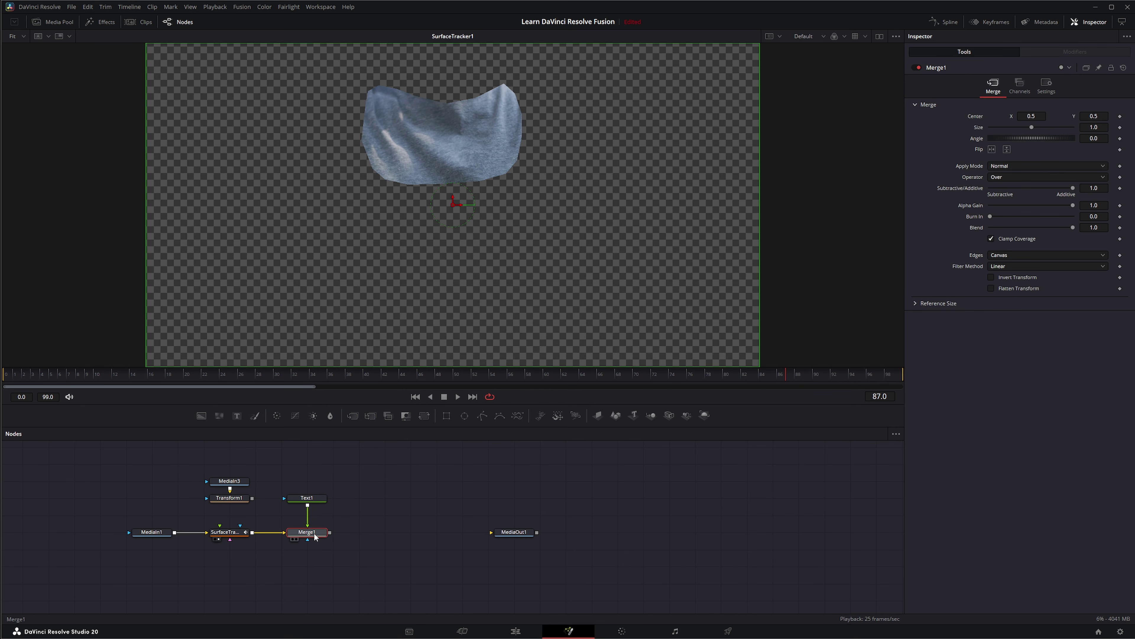
{"action": "left_click_drag", "start_coordinate": [314, 536], "coordinate": [321, 210]}
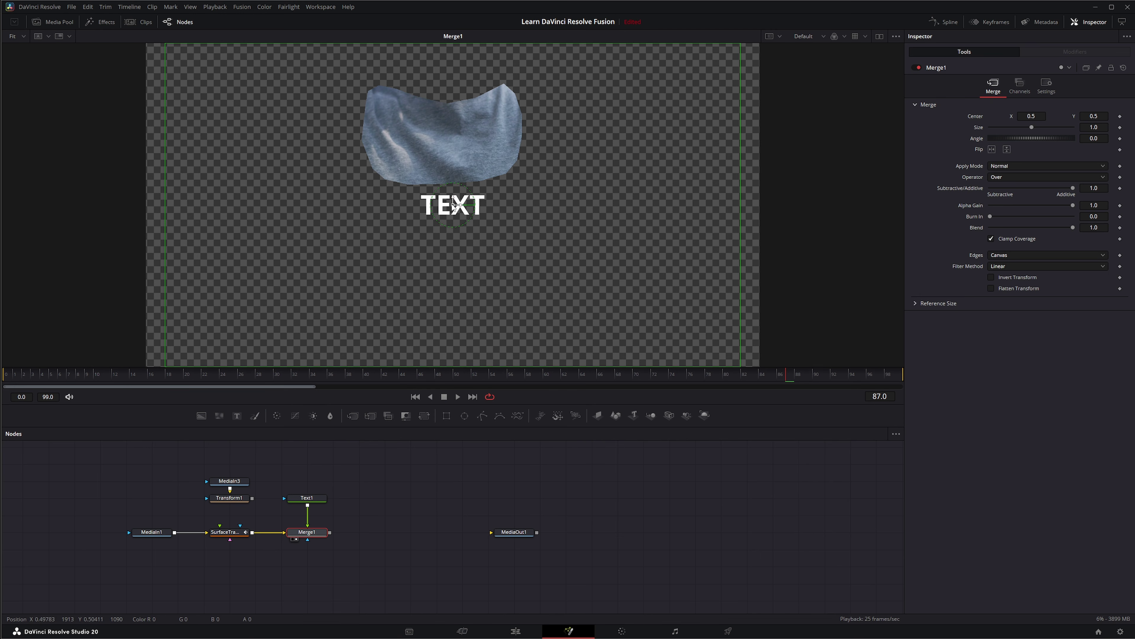
{"action": "left_click_drag", "start_coordinate": [453, 205], "coordinate": [443, 135]}
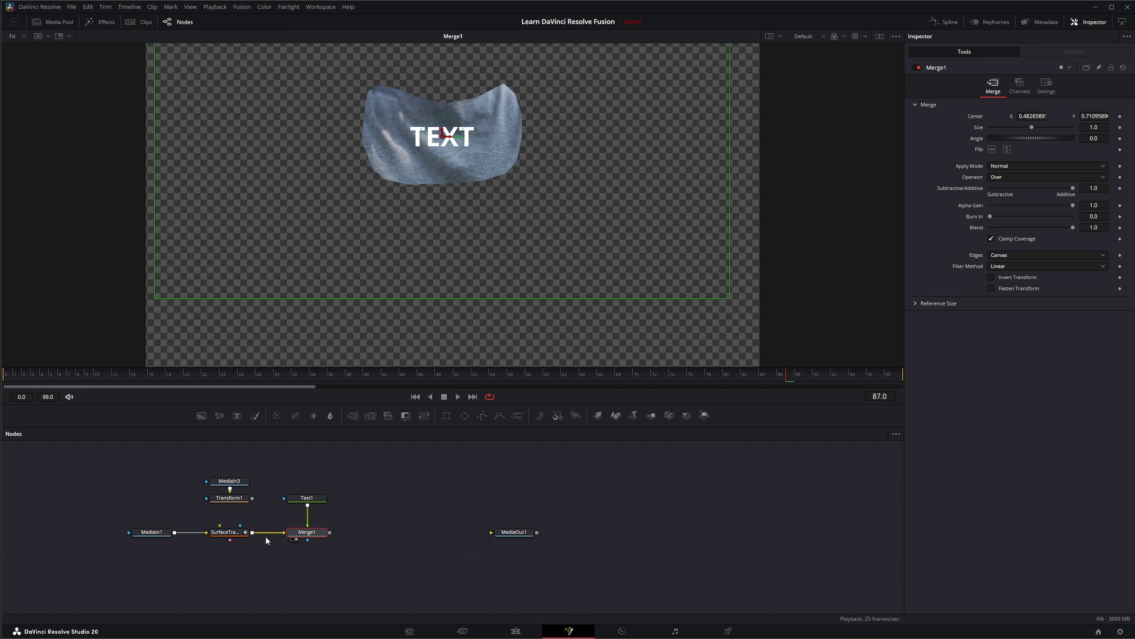
Duplicate the Surface Tracker with output Rewarp Stabilized Clip, feeding it MediaIn1 as background and Merge1 as the stabilized input.
{"action": "left_click", "coordinate": [220, 536]}
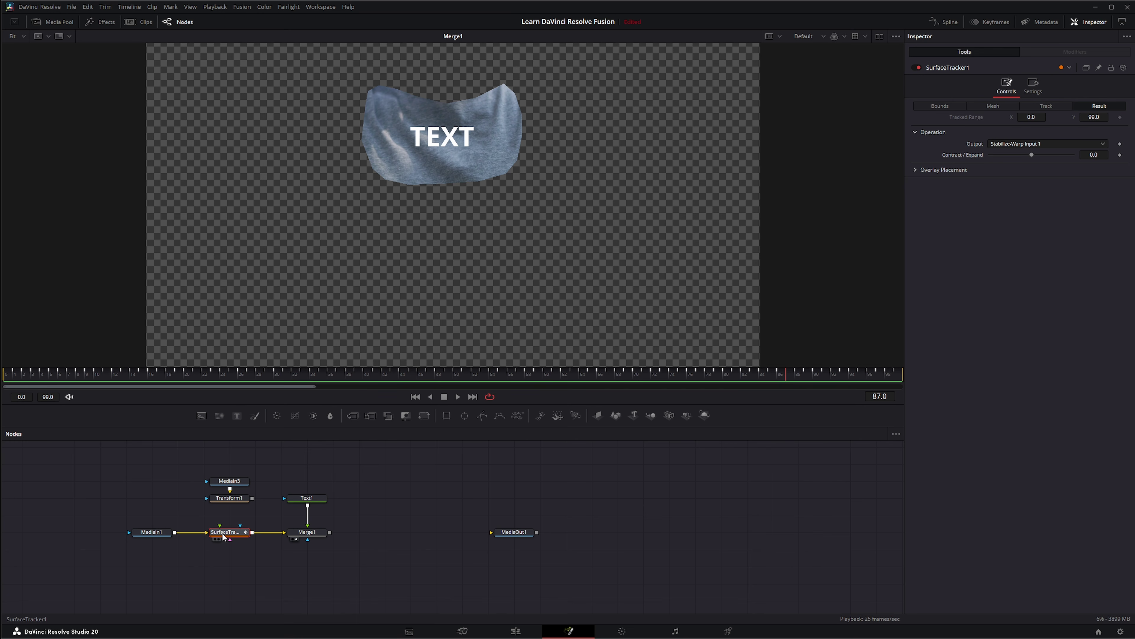
{"action": "left_click", "coordinate": [407, 533]}
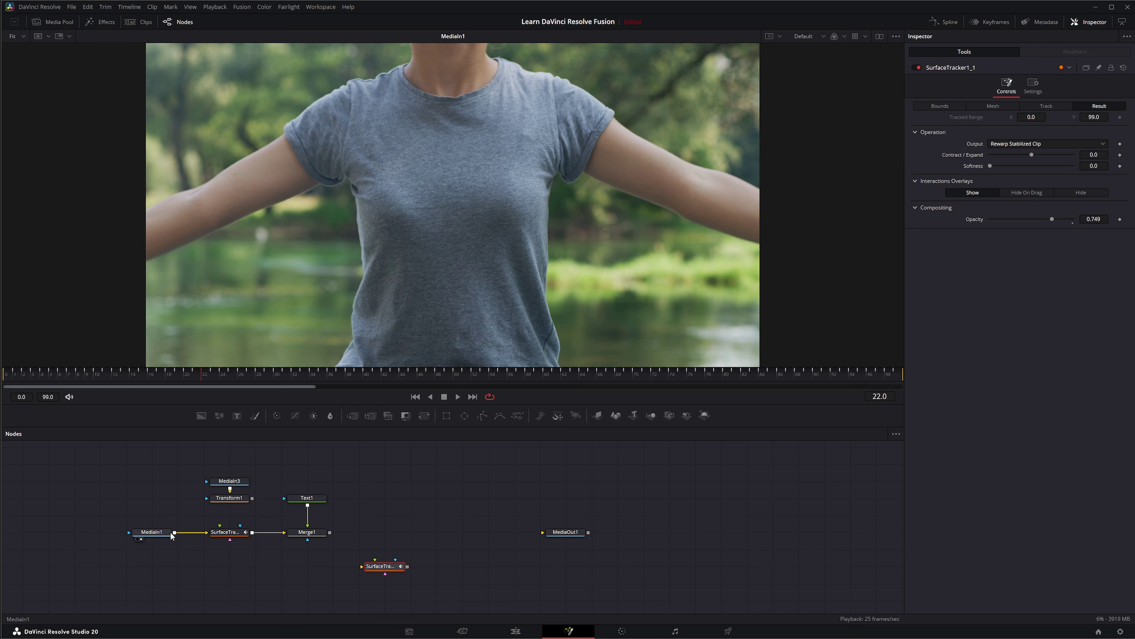
{"action": "left_click_drag", "start_coordinate": [176, 535], "coordinate": [374, 571]}
{"action": "left_click_drag", "start_coordinate": [330, 532], "coordinate": [377, 562]}
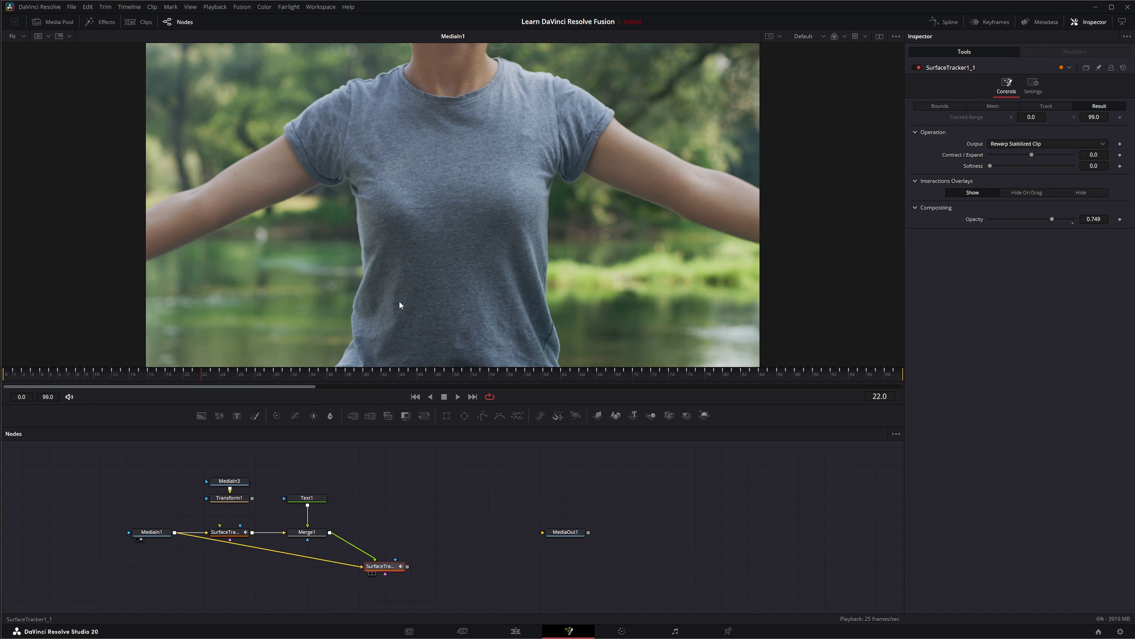
Show the duplicated Surface Tracker in the viewer and play back the text rewarped onto the T-shirt.
{"action": "key", "text": "1"}
{"action": "left_click", "coordinate": [458, 397]}
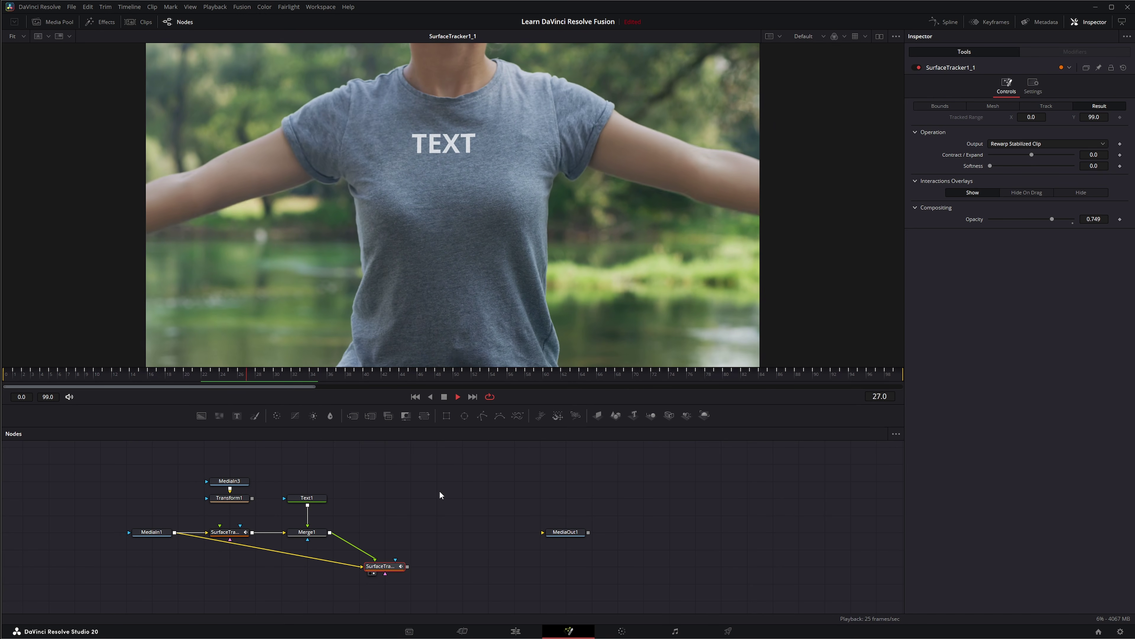
{"action": "key", "text": "space"}
Show the MediaIn2 close-up of the woman's face in the viewer at the first frame.
{"action": "scroll", "coordinate": [481, 449], "scroll_direction": "down", "scroll_amount": 3}
{"action": "scroll", "coordinate": [380, 563], "scroll_direction": "left", "scroll_amount": 2}
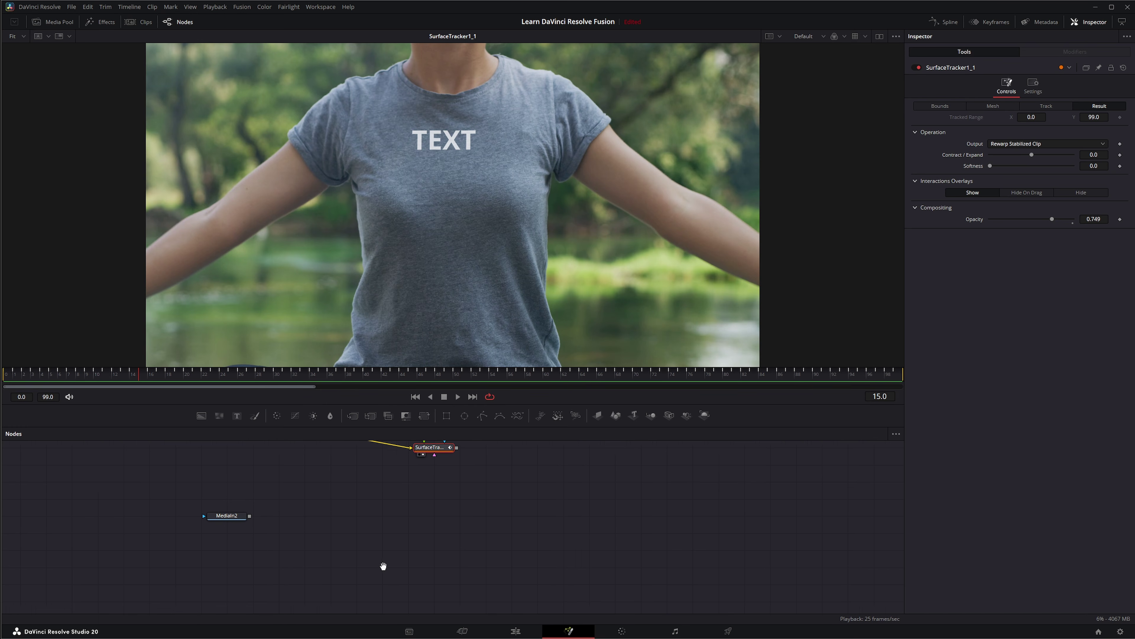
{"action": "key", "text": "1"}
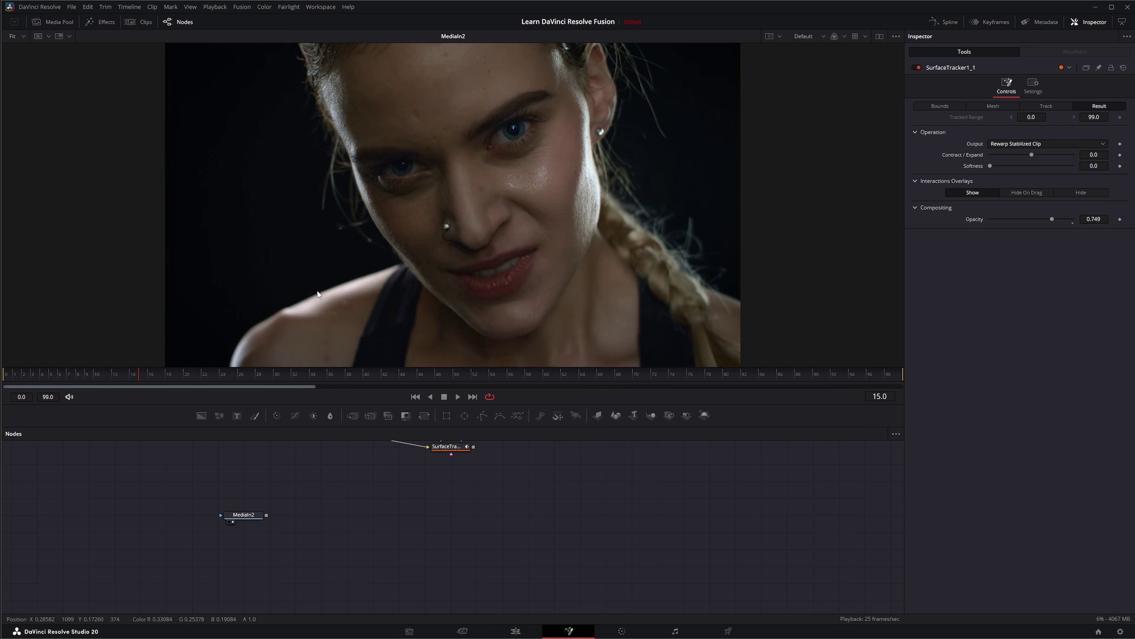
{"action": "left_click", "coordinate": [416, 396]}
Add a new Surface Tracker after MediaIn2 and show it in the viewer.
{"action": "left_click", "coordinate": [249, 517]}
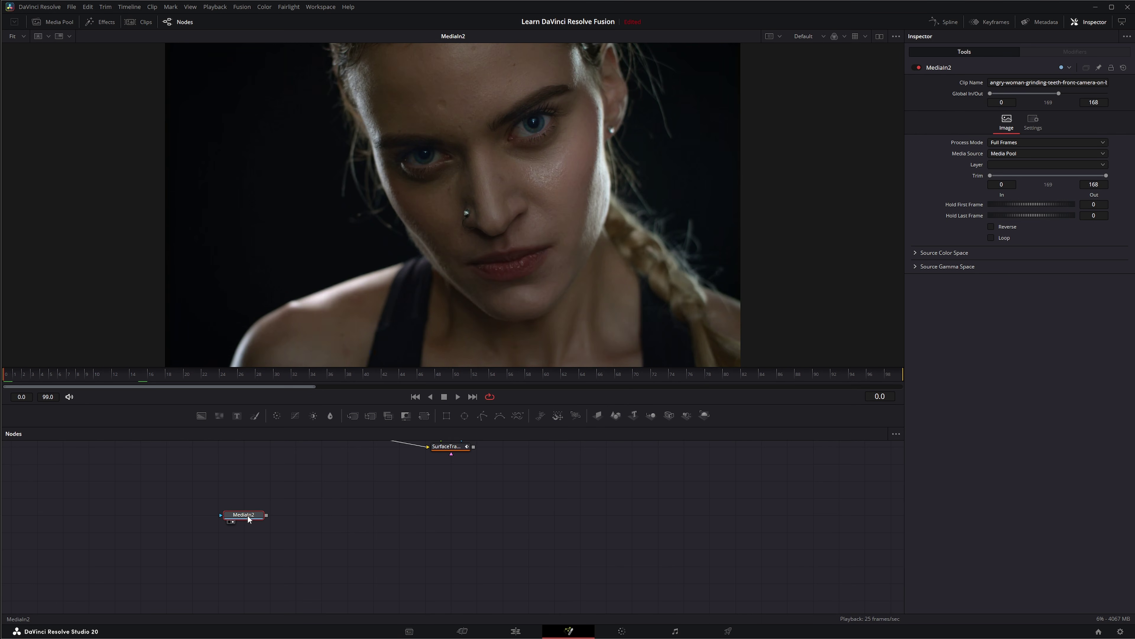
{"action": "key", "text": "shift+space"}
{"action": "type", "text": "surf"}
{"action": "key", "text": "BackSpace"}
{"action": "key", "text": "BackSpace"}
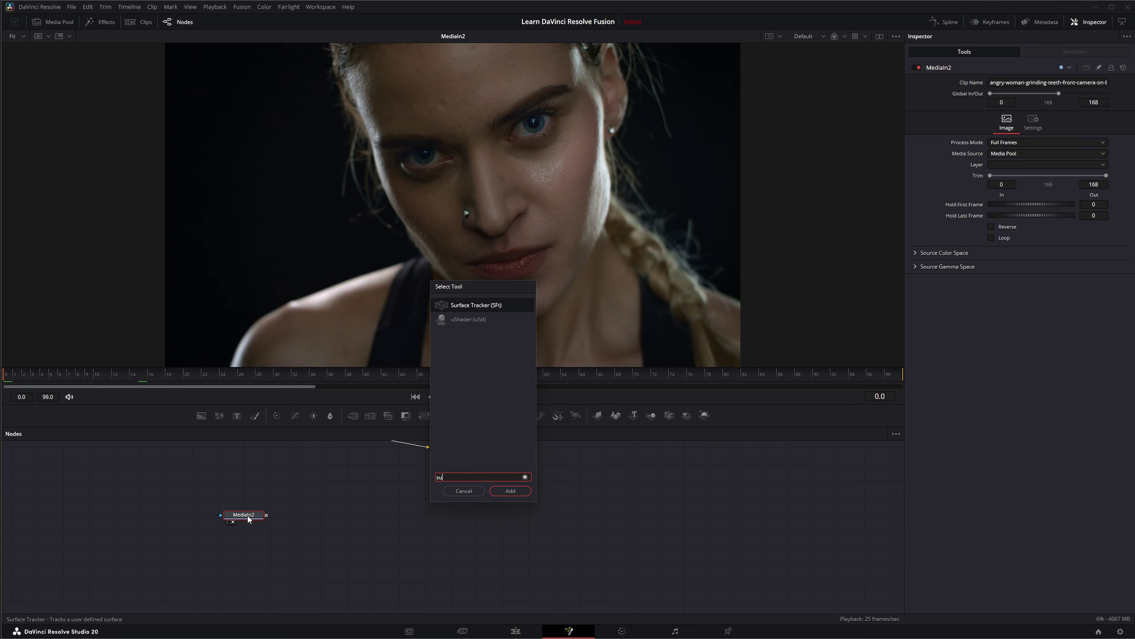
{"action": "key", "text": "Return"}
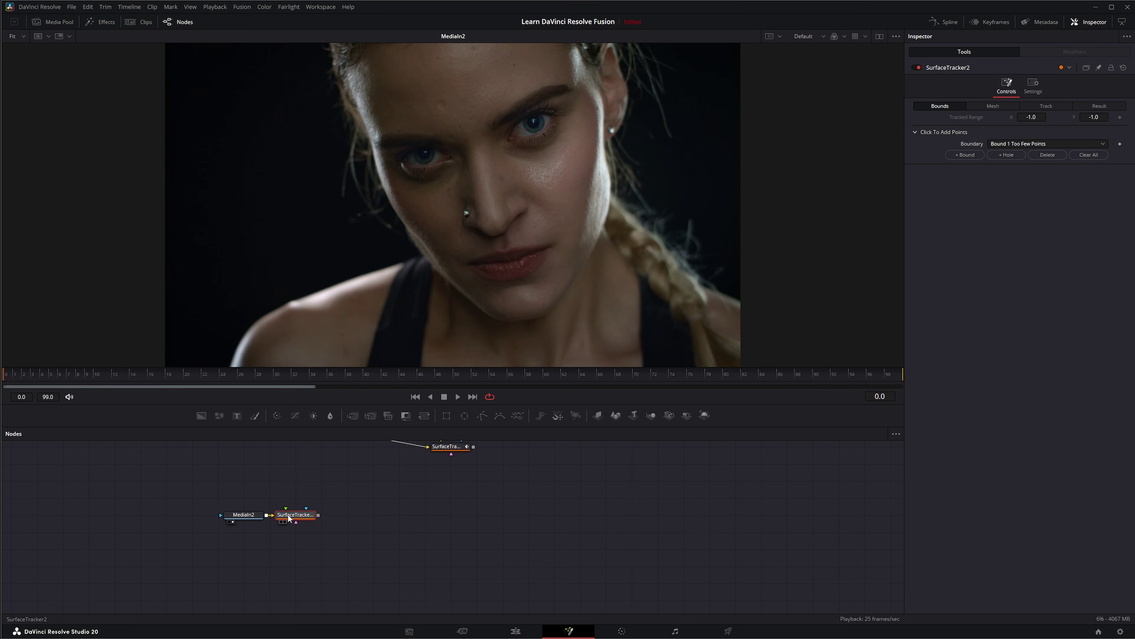
{"action": "key", "text": "1"}
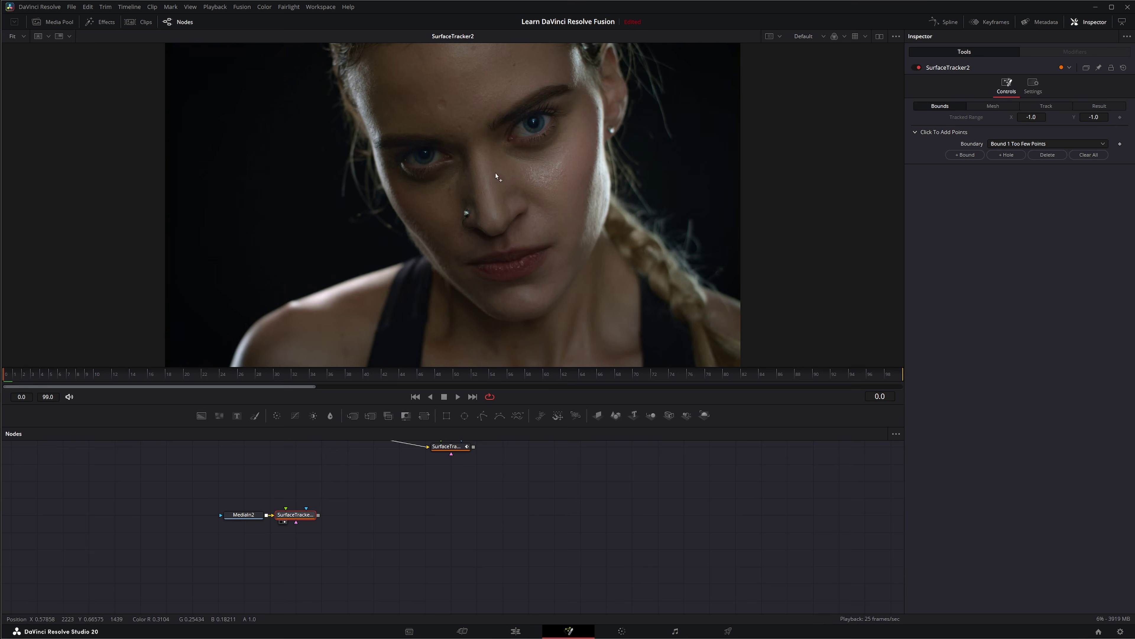
Outline the tracking boundary around the woman's lit cheek, following the lower eyelid, the side of the face, the mouth area and the nose.
{"action": "scroll", "coordinate": [565, 149], "scroll_direction": "up", "scroll_amount": 3}
{"action": "left_click_drag", "start_coordinate": [565, 149], "coordinate": [482, 238]}
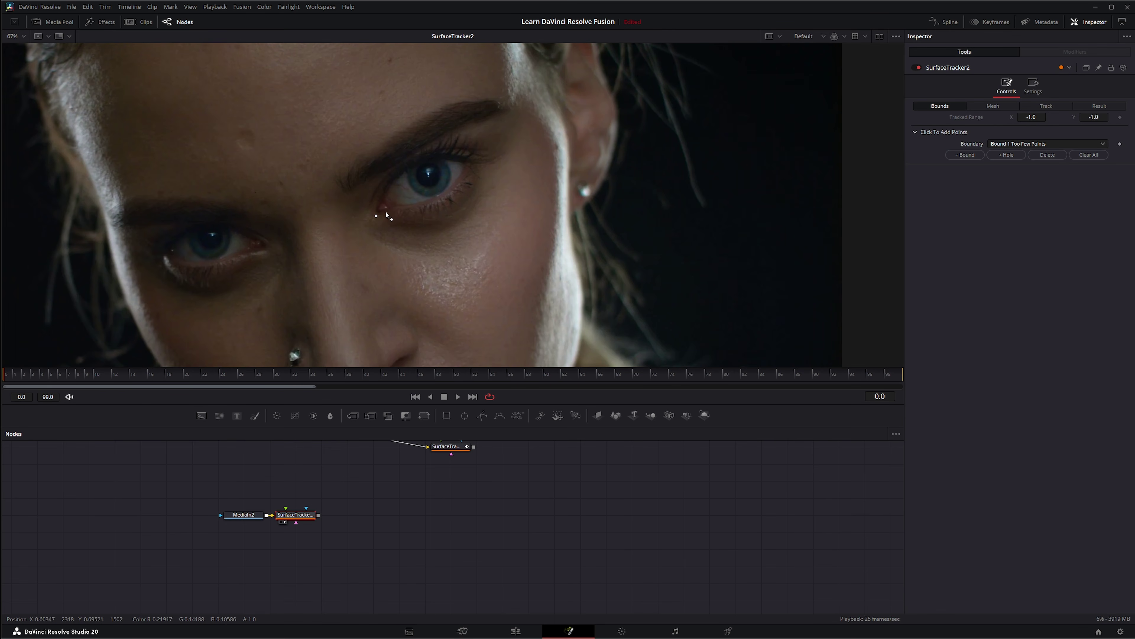
{"action": "left_click", "coordinate": [396, 208]}
{"action": "left_click", "coordinate": [467, 172]}
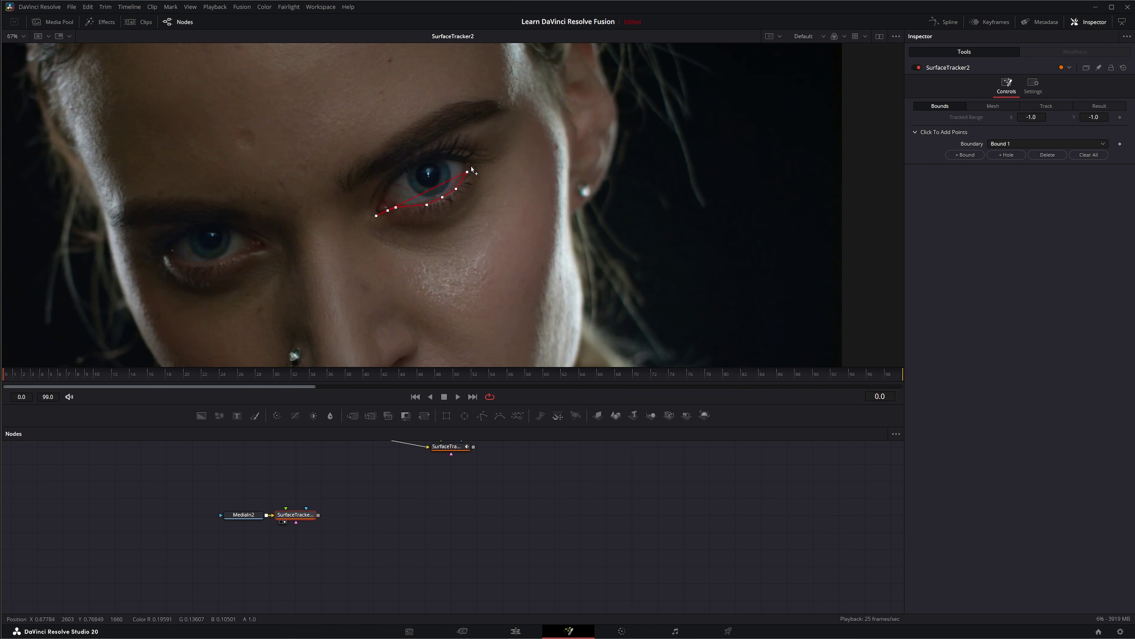
{"action": "left_click", "coordinate": [488, 158]}
{"action": "left_click", "coordinate": [509, 140]}
{"action": "left_click", "coordinate": [542, 109]}
{"action": "left_click", "coordinate": [558, 120]}
{"action": "left_click", "coordinate": [564, 160]}
{"action": "left_click", "coordinate": [560, 200]}
{"action": "left_click", "coordinate": [561, 241]}
{"action": "left_click", "coordinate": [554, 279]}
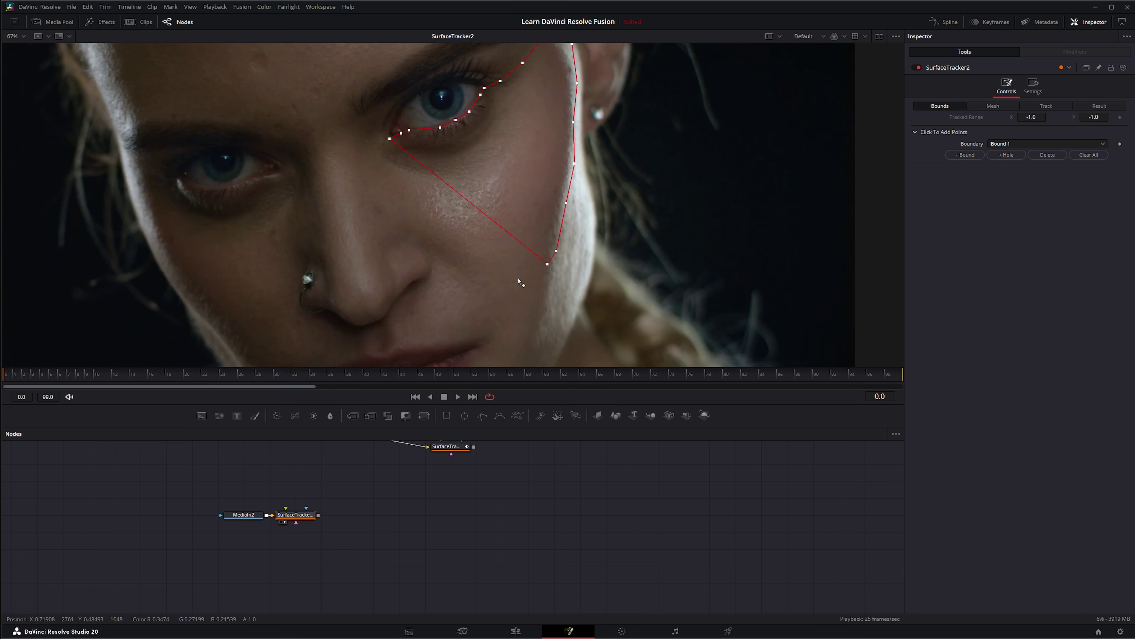
{"action": "left_click", "coordinate": [509, 281]}
{"action": "left_click", "coordinate": [432, 260]}
{"action": "left_click_drag", "start_coordinate": [599, 161], "coordinate": [522, 205]}
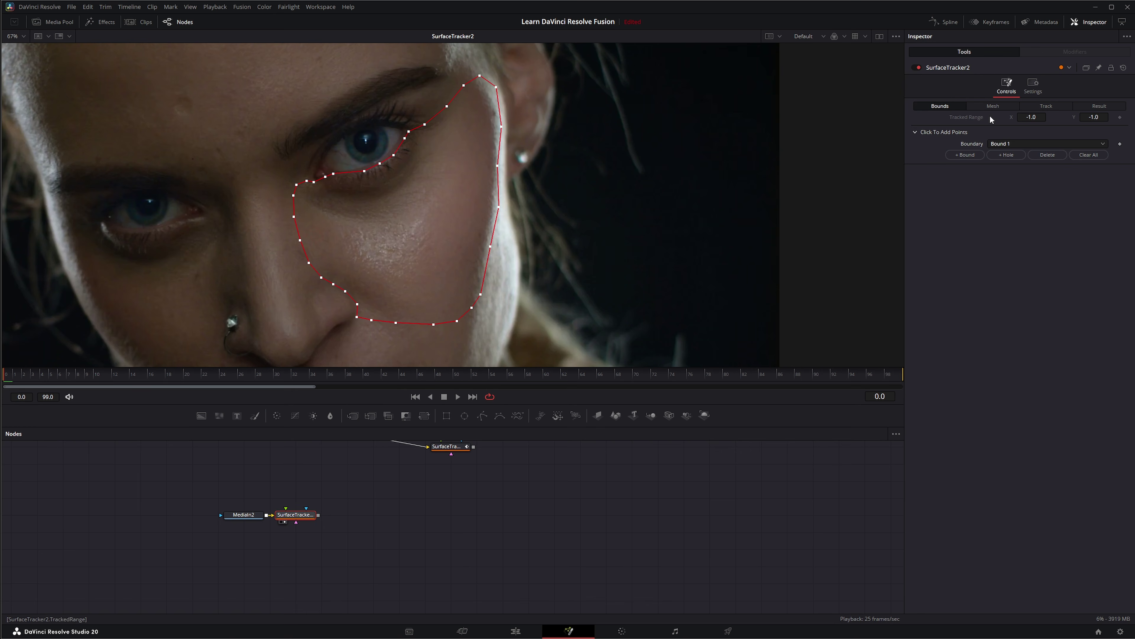
Generate the cheek's tracking mesh with a Point Number Limit of 195.
{"action": "left_click", "coordinate": [1003, 106]}
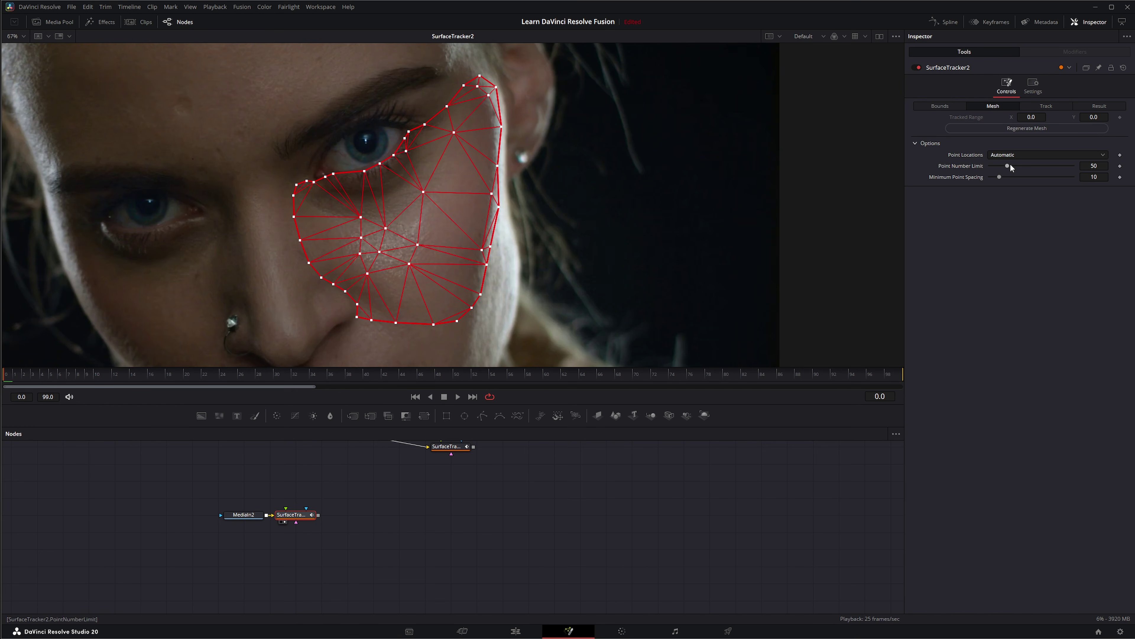
{"action": "mouse_move", "coordinate": [1010, 166]}
{"action": "left_mouse_down"}
{"action": "mouse_move", "coordinate": [1046, 164]}
{"action": "mouse_move", "coordinate": [1012, 164]}
{"action": "left_mouse_up"}
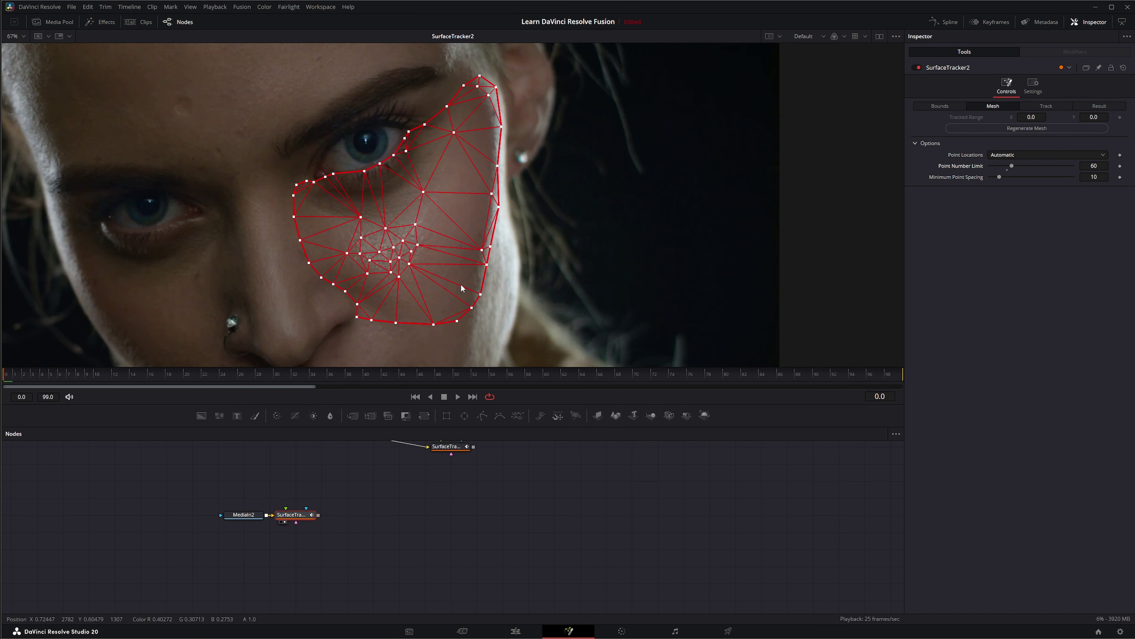
{"action": "scroll", "coordinate": [464, 527], "scroll_direction": "down", "scroll_amount": 2}
{"action": "scroll", "coordinate": [464, 527], "scroll_direction": "up", "scroll_amount": 4}
{"action": "mouse_move", "coordinate": [1012, 166]}
{"action": "left_mouse_down"}
{"action": "mouse_move", "coordinate": [1050, 167]}
{"action": "mouse_move", "coordinate": [986, 173]}
{"action": "mouse_move", "coordinate": [1047, 167]}
{"action": "mouse_move", "coordinate": [1030, 163]}
{"action": "left_mouse_up"}
{"action": "left_click", "coordinate": [1011, 129]}
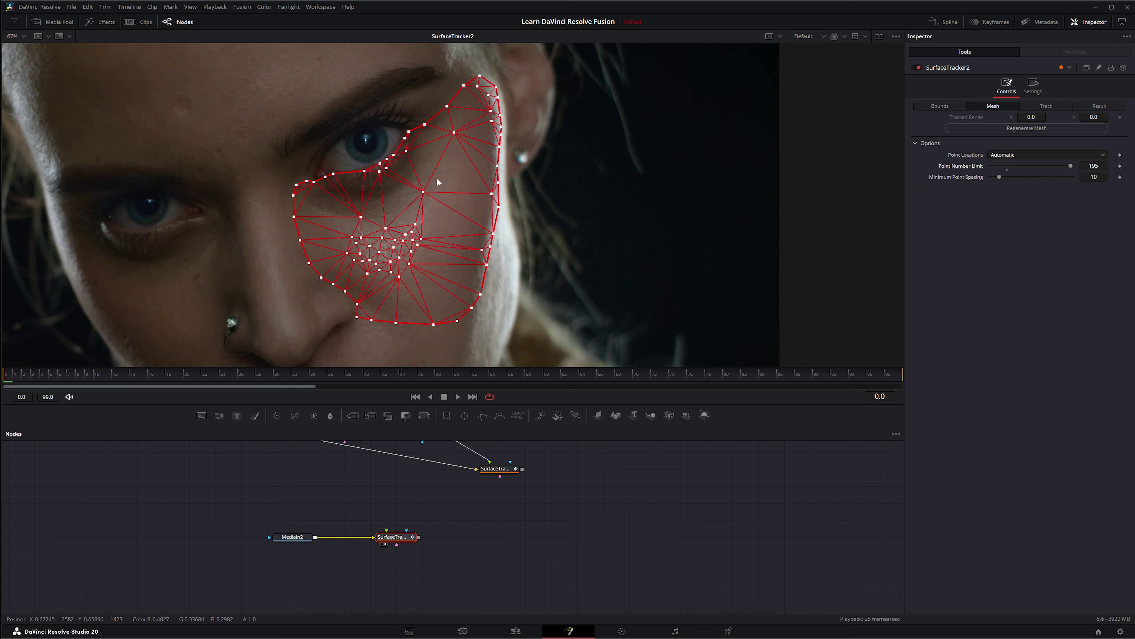
Track the cheek mesh forward to the end of the clip and scrub through the result back to frame 0.
{"action": "scroll", "coordinate": [444, 219], "scroll_direction": "up", "scroll_amount": 3}
{"action": "scroll", "coordinate": [440, 219], "scroll_direction": "up", "scroll_amount": 2}
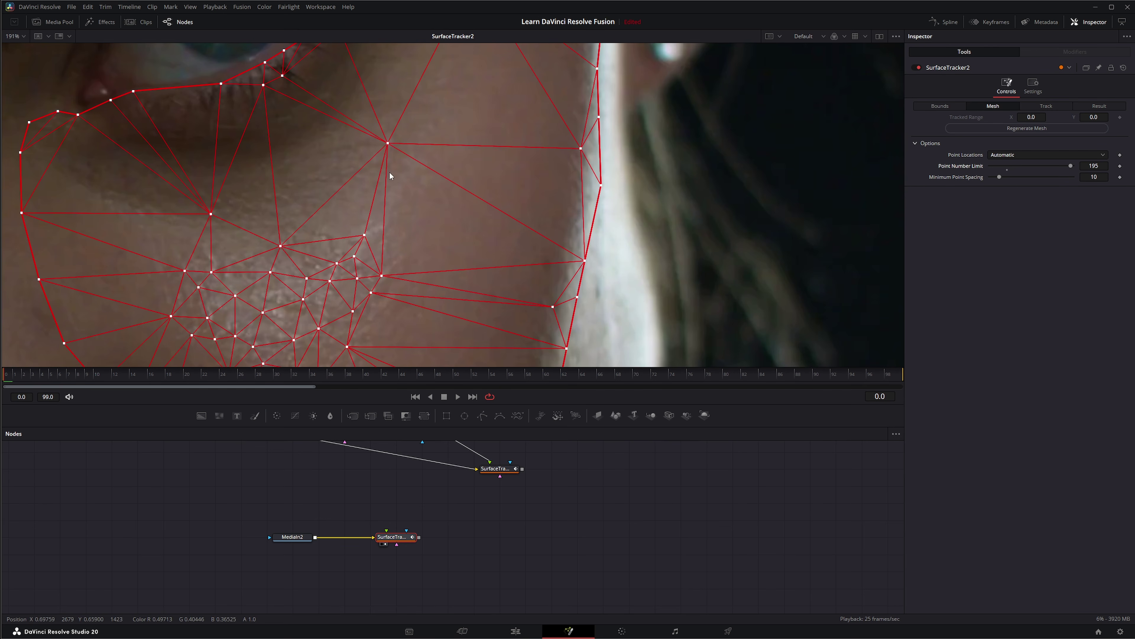
{"action": "scroll", "coordinate": [402, 208], "scroll_direction": "down", "scroll_amount": 4}
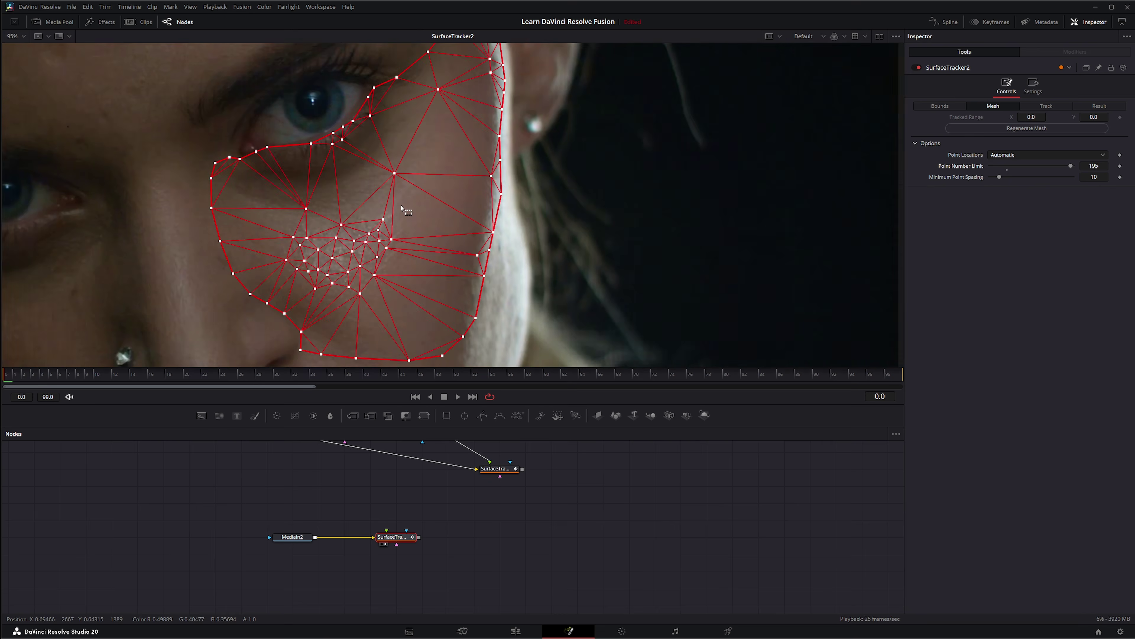
{"action": "scroll", "coordinate": [401, 208], "scroll_direction": "down", "scroll_amount": 2}
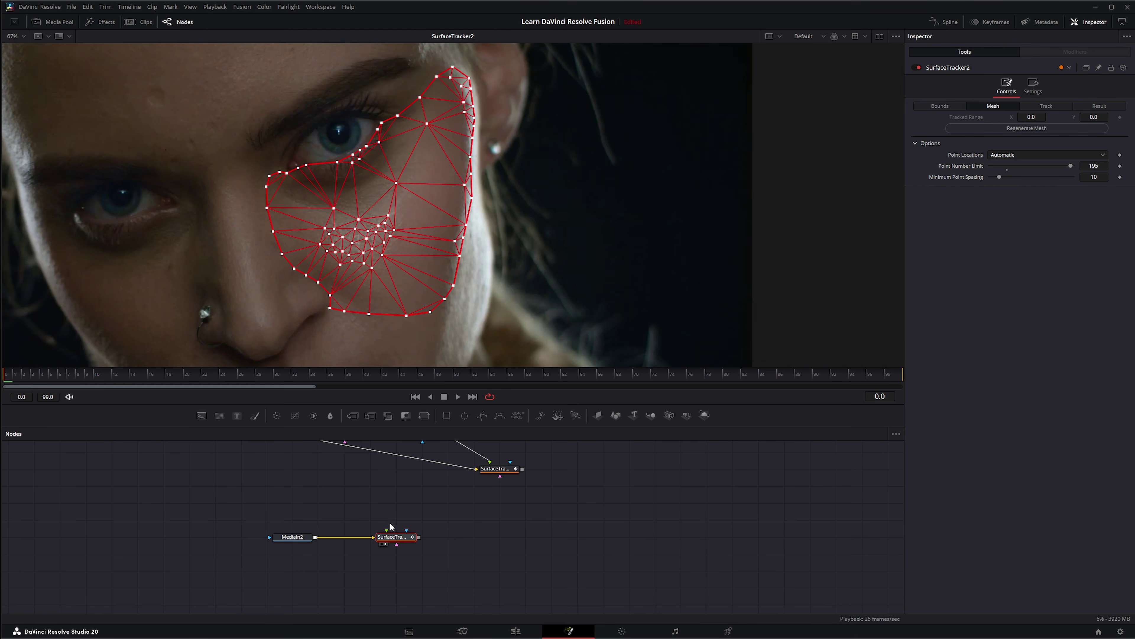
{"action": "left_click", "coordinate": [1046, 106]}
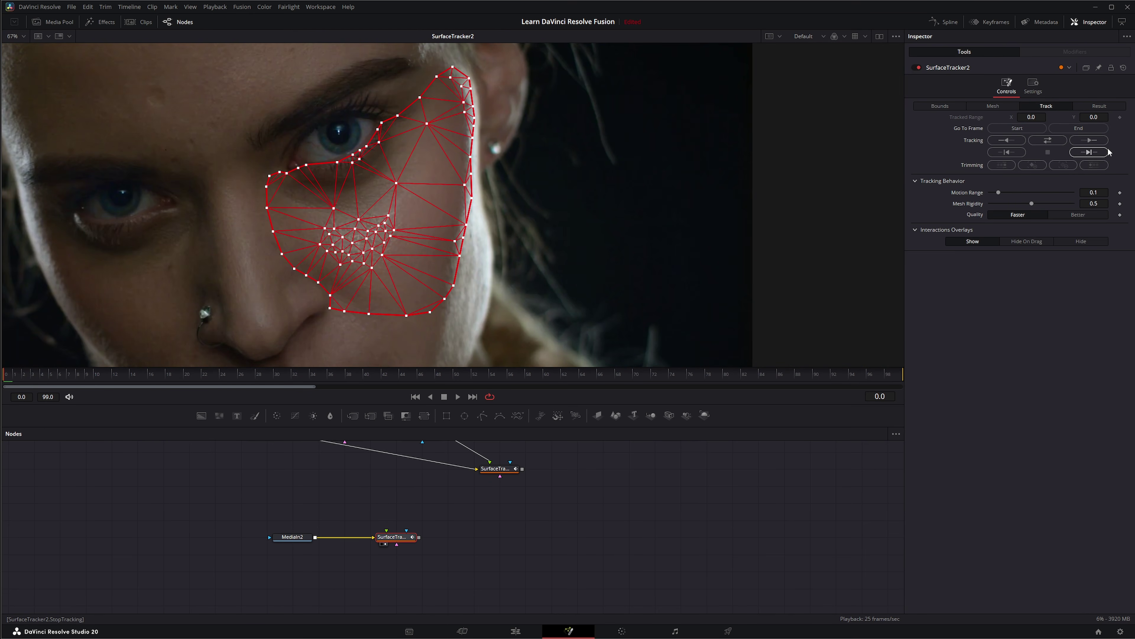
{"action": "left_click", "coordinate": [1095, 140]}
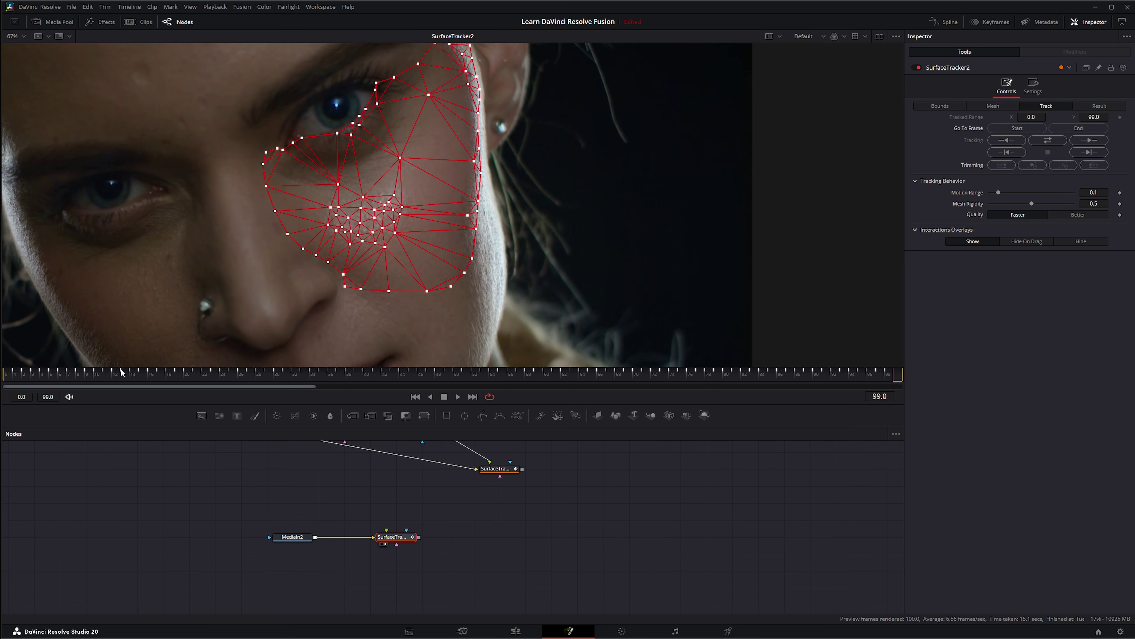
{"action": "left_click_drag", "start_coordinate": [121, 372], "coordinate": [6, 385]}
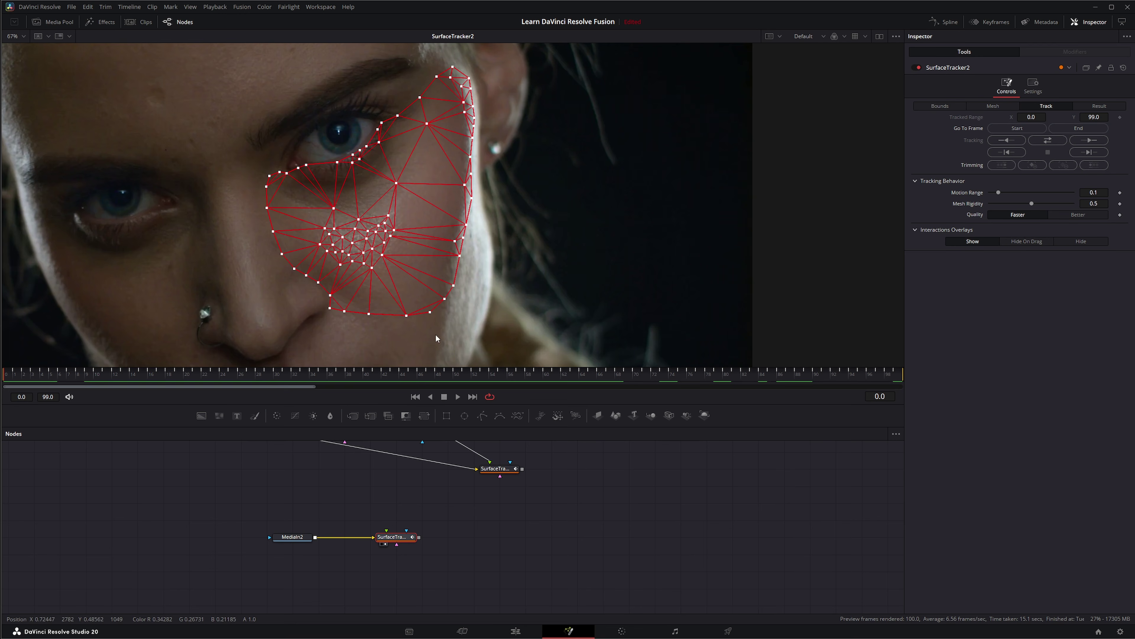
Open the new tracker's result settings and move MediaIn2 and its Surface Tracker together to a free area of the node graph.
{"action": "left_click_drag", "start_coordinate": [254, 518], "coordinate": [442, 598]}
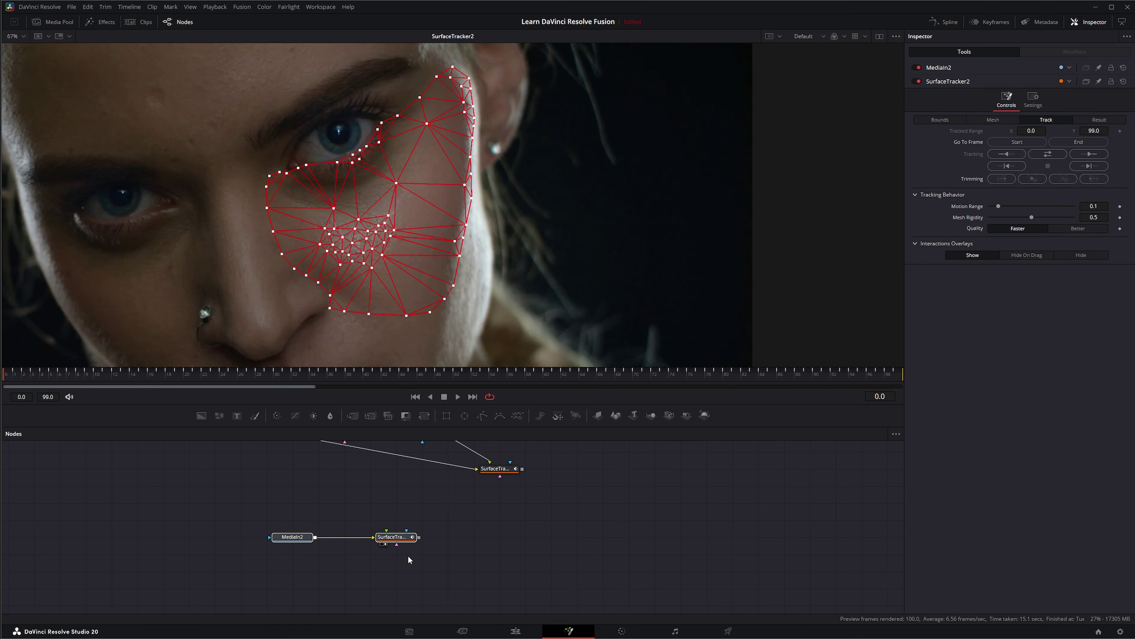
{"action": "left_click_drag", "start_coordinate": [405, 540], "coordinate": [328, 540]}
{"action": "left_click", "coordinate": [328, 540]}
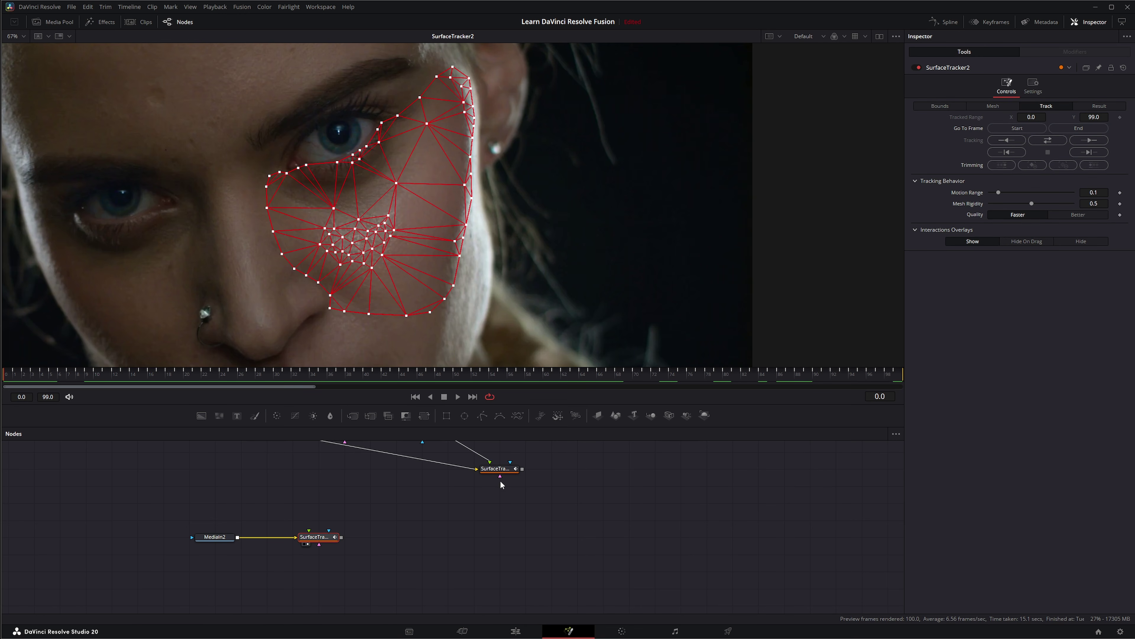
{"action": "left_click", "coordinate": [1099, 106]}
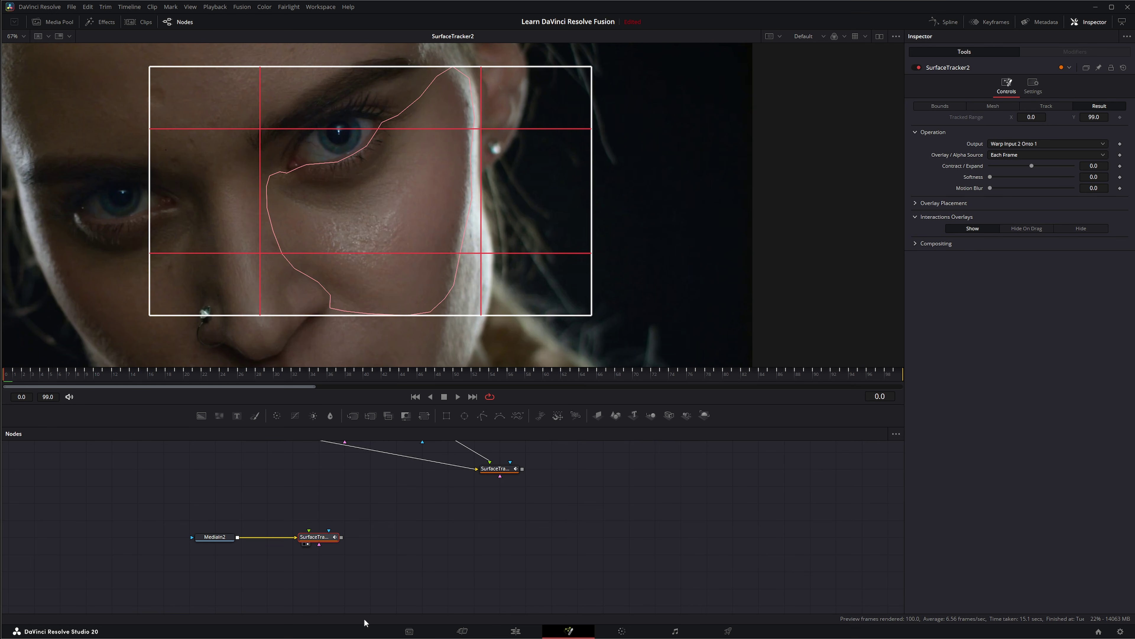
{"action": "left_click_drag", "start_coordinate": [174, 575], "coordinate": [296, 571]}
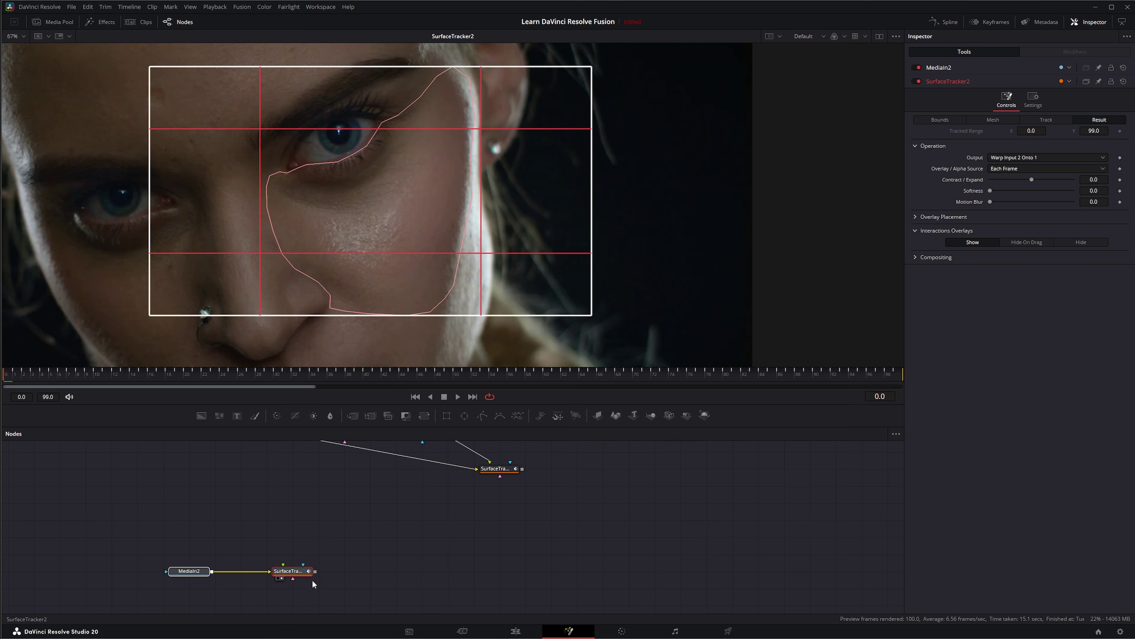
{"action": "left_click_drag", "start_coordinate": [383, 558], "coordinate": [364, 545]}
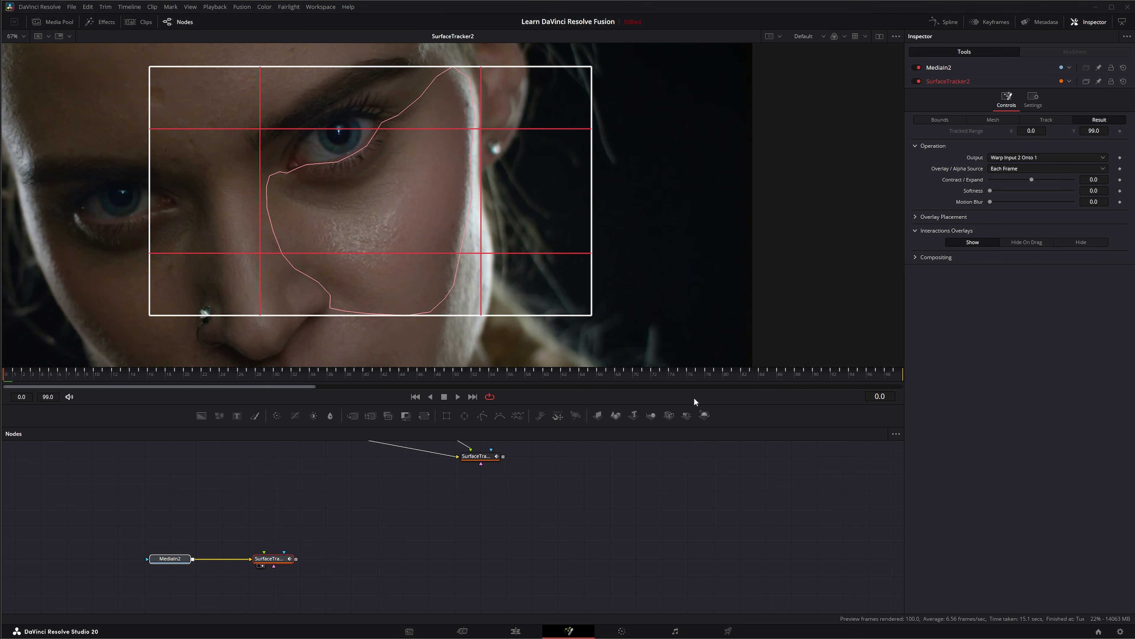
Bring the crack texture image 316728.png into the node graph and connect it to the cheek's Surface Tracker as its overlay input.
{"action": "left_click", "coordinate": [15, 36]}
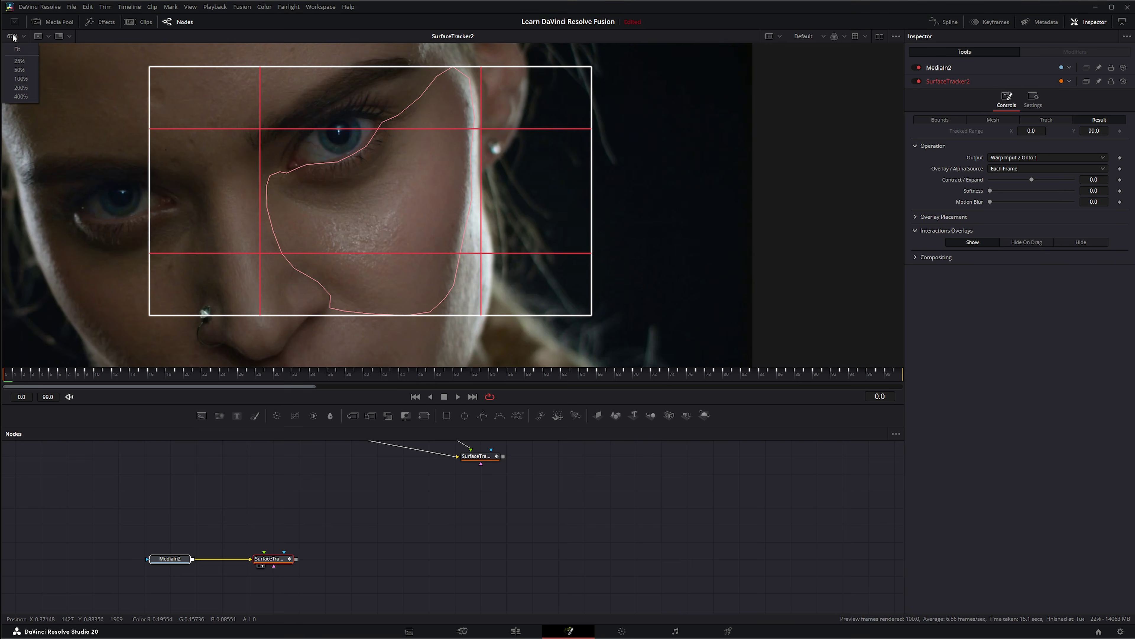
{"action": "left_click", "coordinate": [17, 49]}
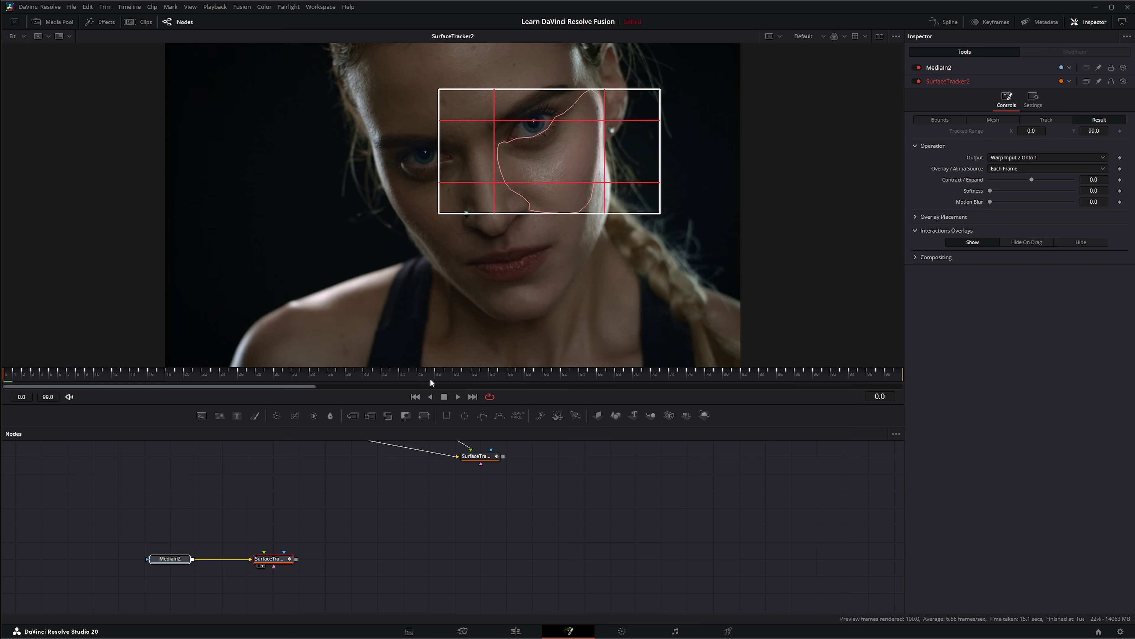
{"action": "left_click", "coordinate": [163, 374]}
{"action": "left_click_drag", "start_coordinate": [143, 377], "coordinate": [4, 388]}
{"action": "left_click_drag", "start_coordinate": [1134, 501], "coordinate": [264, 552]}
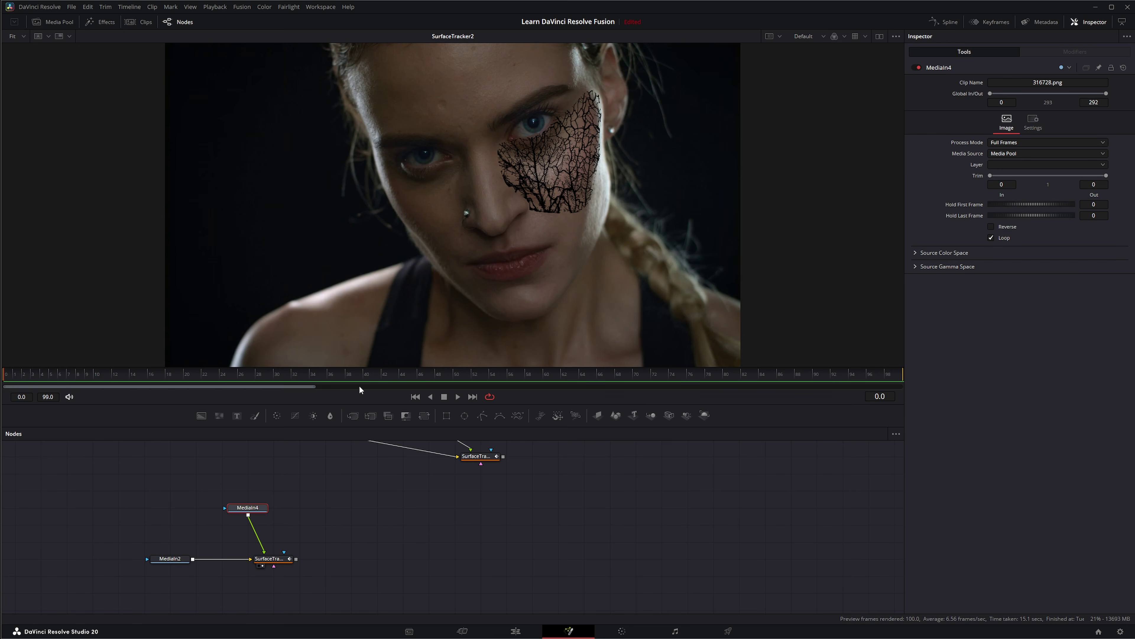
Add a Transform after the crack texture, flip it vertically, rotate it 35.8 degrees and move it to about X 0.563, Y 0.215.
{"action": "left_click", "coordinate": [427, 416]}
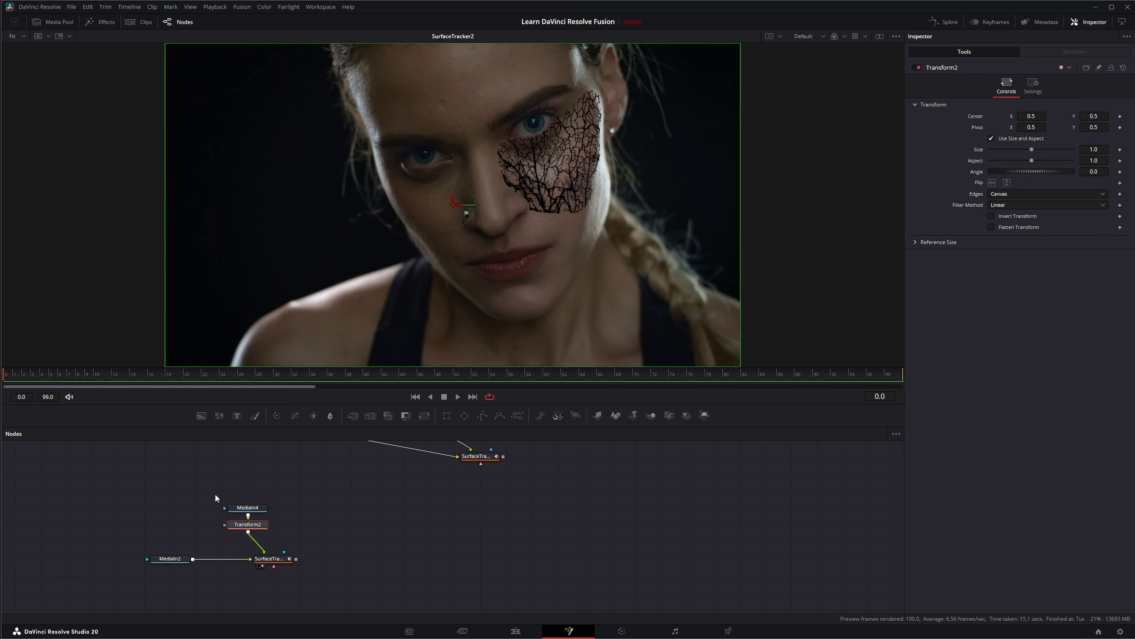
{"action": "left_click", "coordinate": [1006, 196]}
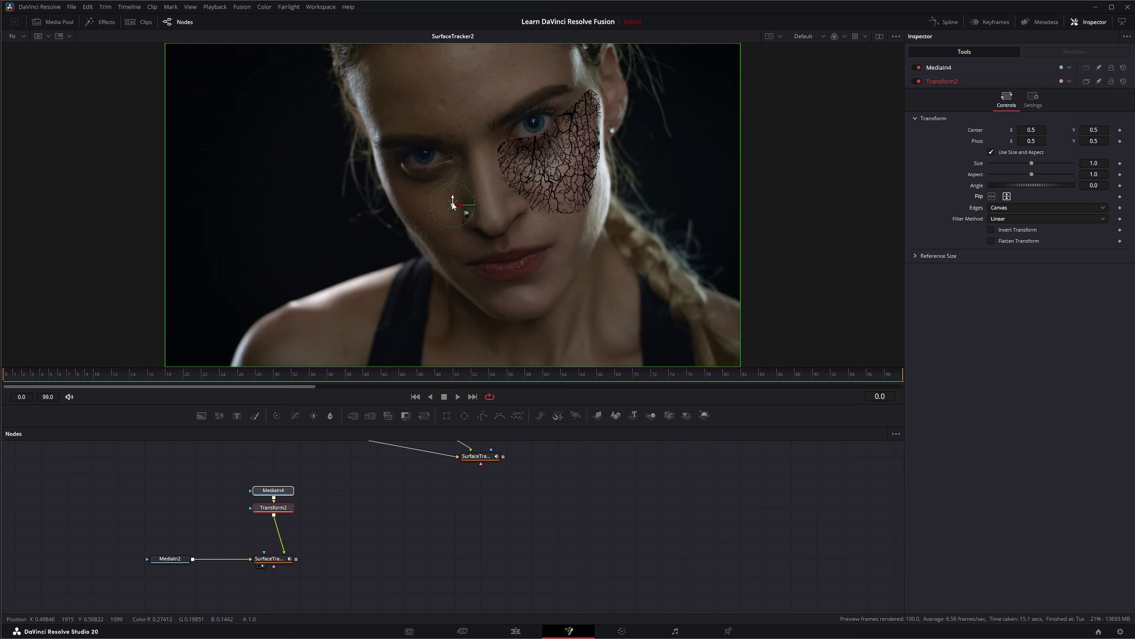
{"action": "left_click_drag", "start_coordinate": [453, 202], "coordinate": [465, 297]}
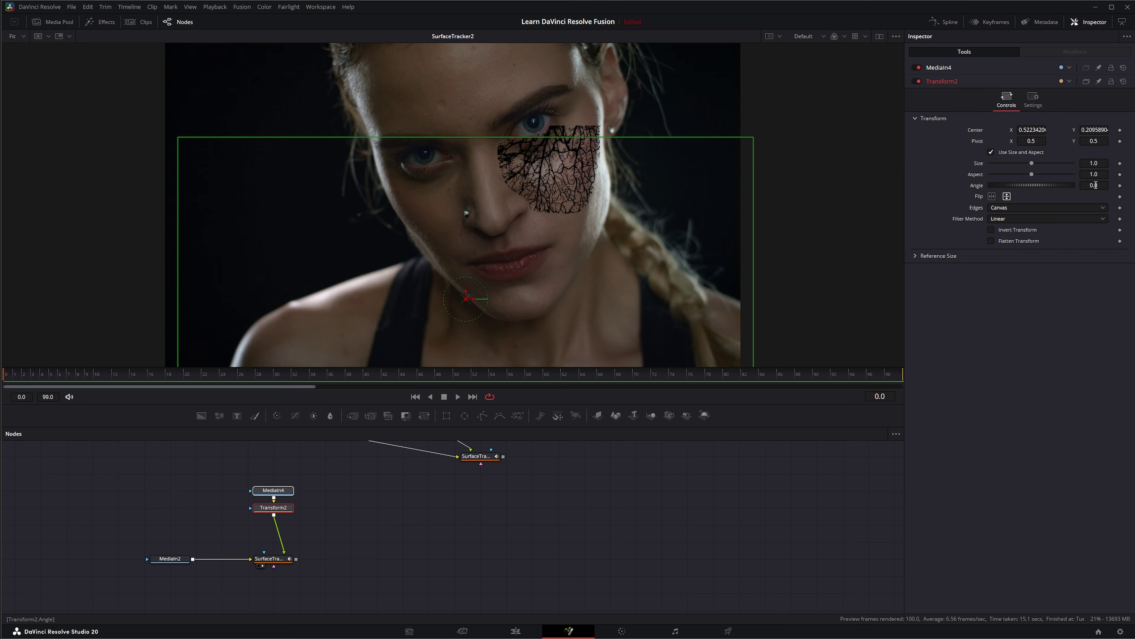
{"action": "left_click_drag", "start_coordinate": [1095, 185], "coordinate": [1127, 185]}
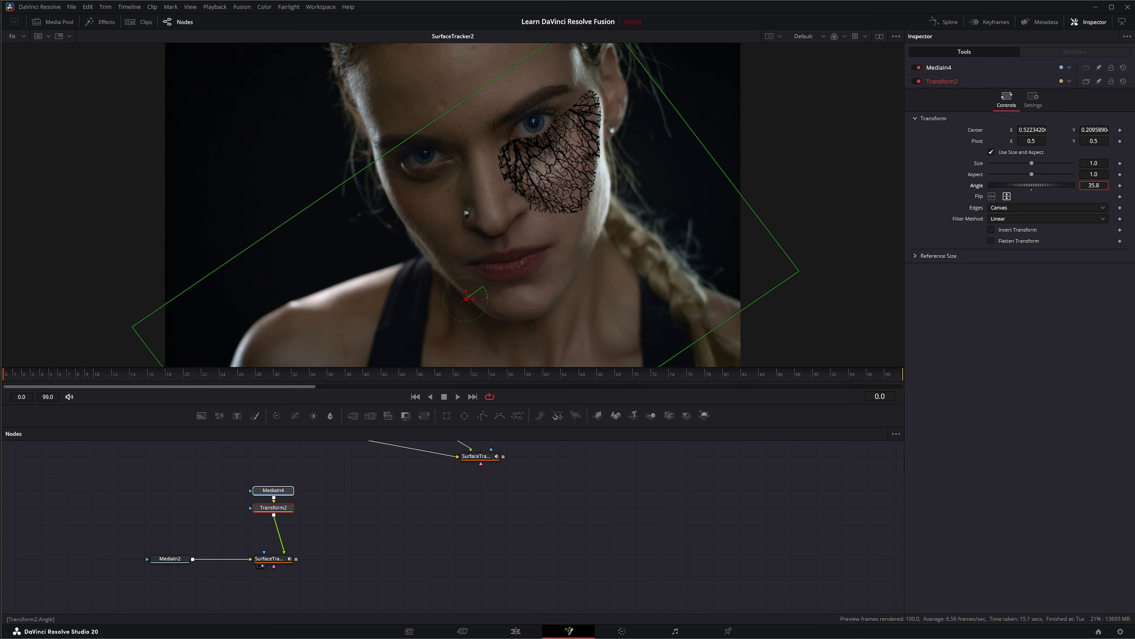
{"action": "left_click_drag", "start_coordinate": [466, 298], "coordinate": [489, 298]}
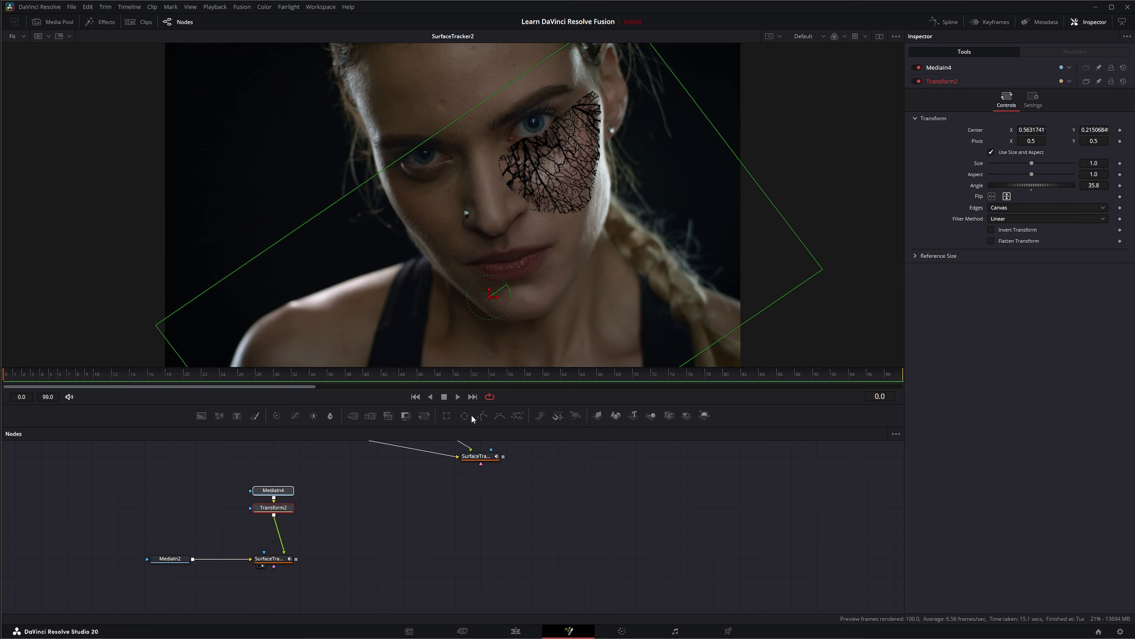
Mask the crack texture with an ellipse placed over the cheek and give the mask a Soft Edge of 0.0674.
{"action": "left_click_drag", "start_coordinate": [222, 483], "coordinate": [250, 491]}
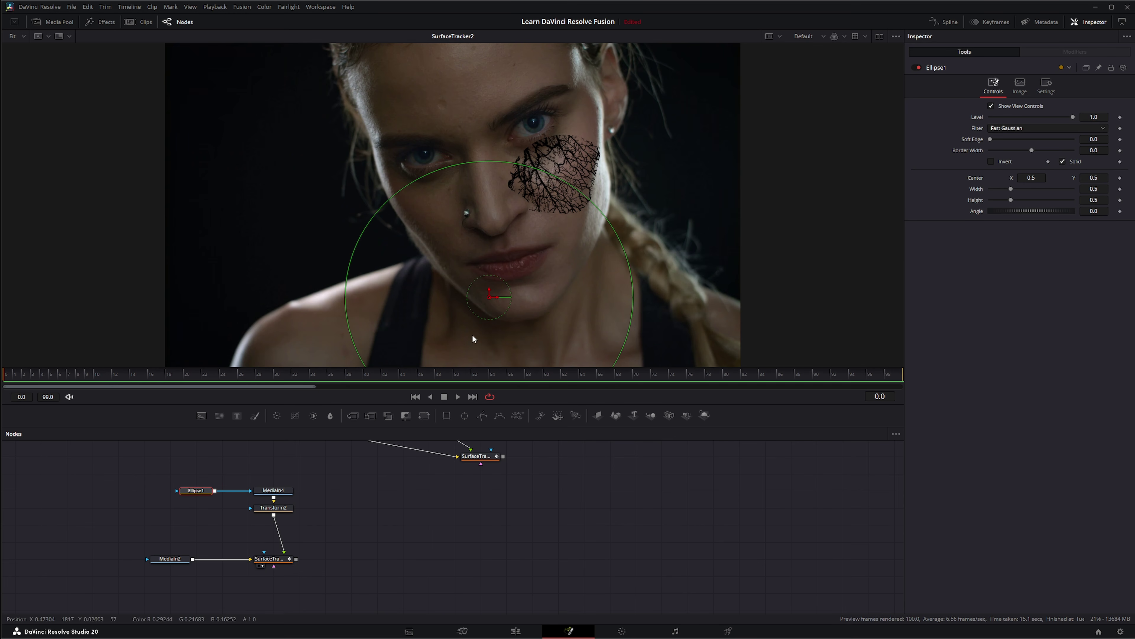
{"action": "left_click_drag", "start_coordinate": [491, 295], "coordinate": [460, 228]}
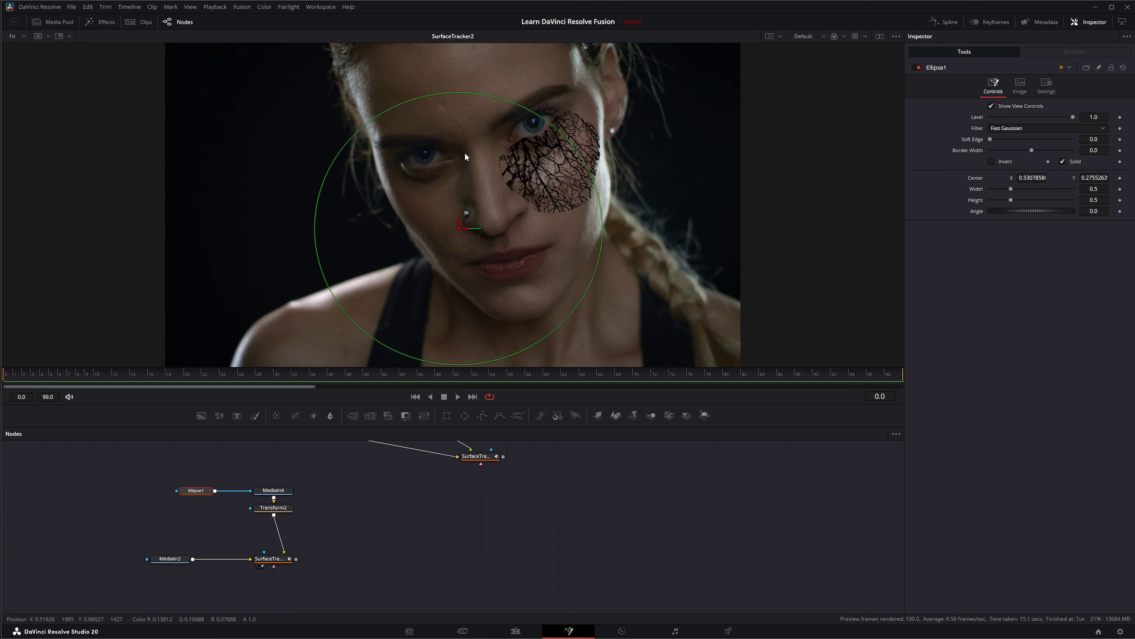
{"action": "left_click_drag", "start_coordinate": [524, 351], "coordinate": [519, 328]}
{"action": "mouse_move", "coordinate": [994, 138]}
{"action": "left_mouse_down"}
{"action": "mouse_move", "coordinate": [1013, 140]}
{"action": "mouse_move", "coordinate": [1004, 141]}
{"action": "left_mouse_up"}
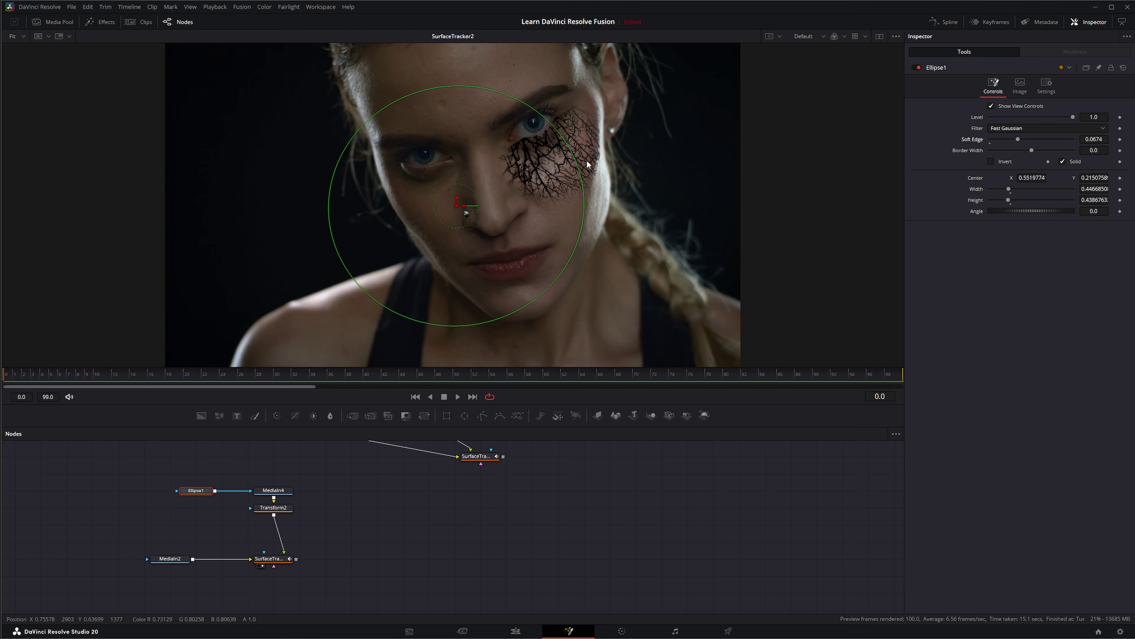
Shrink the ellipse mask to about 0.371 wide and 0.360 high, and recenter it at about X 0.576, Y 0.277.
{"action": "left_click_drag", "start_coordinate": [587, 161], "coordinate": [566, 160]}
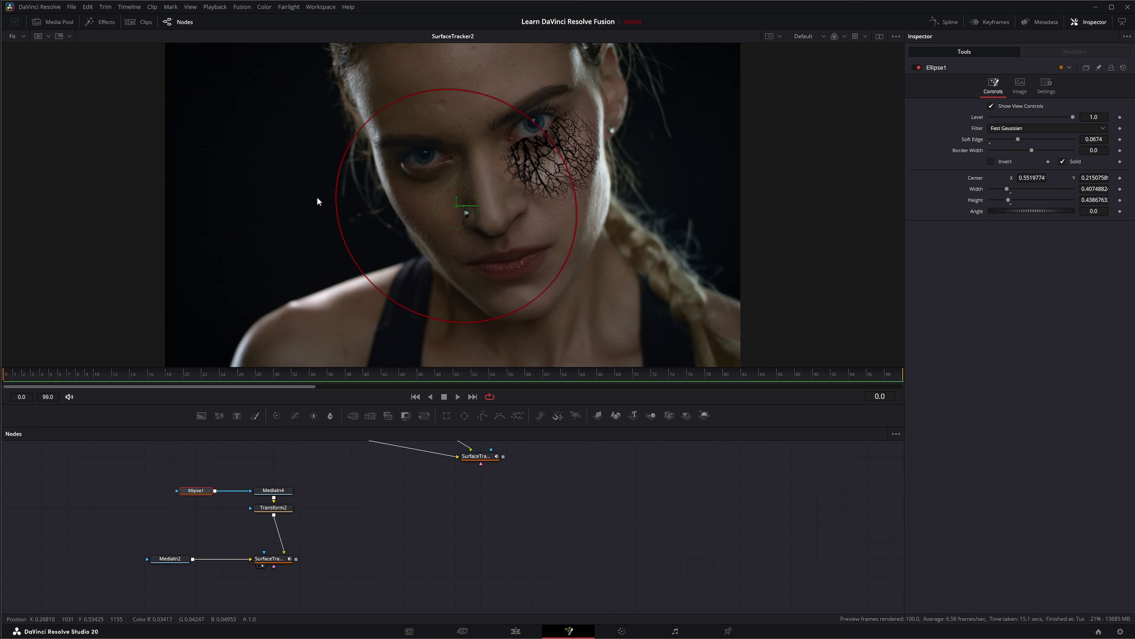
{"action": "left_click_drag", "start_coordinate": [338, 222], "coordinate": [351, 223]}
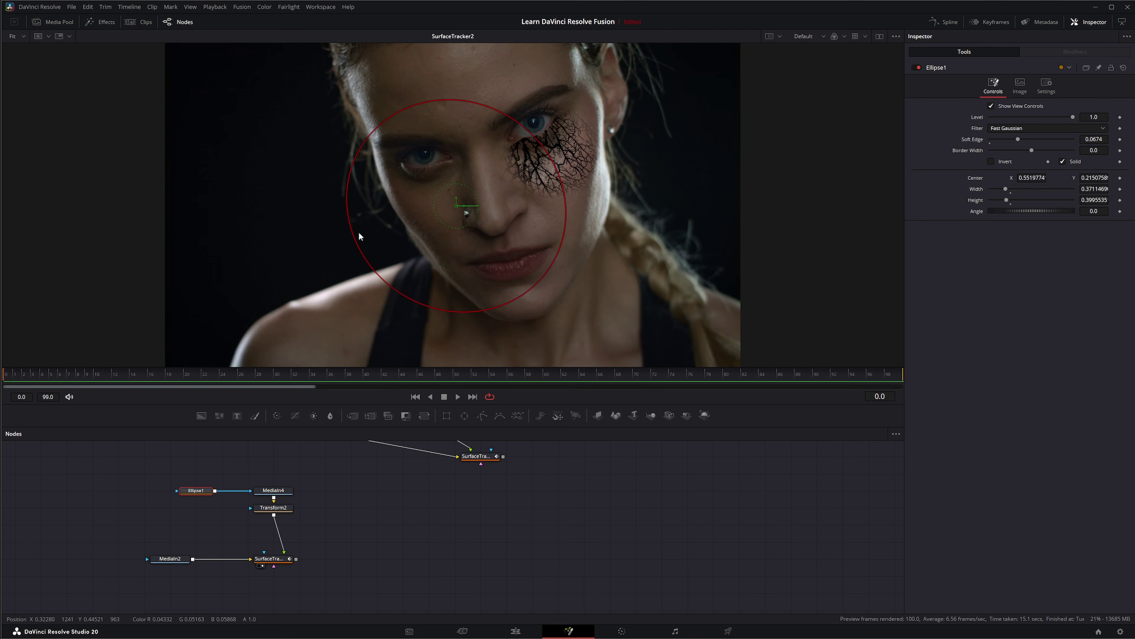
{"action": "left_click_drag", "start_coordinate": [503, 310], "coordinate": [501, 299]}
{"action": "left_click_drag", "start_coordinate": [456, 207], "coordinate": [480, 215]}
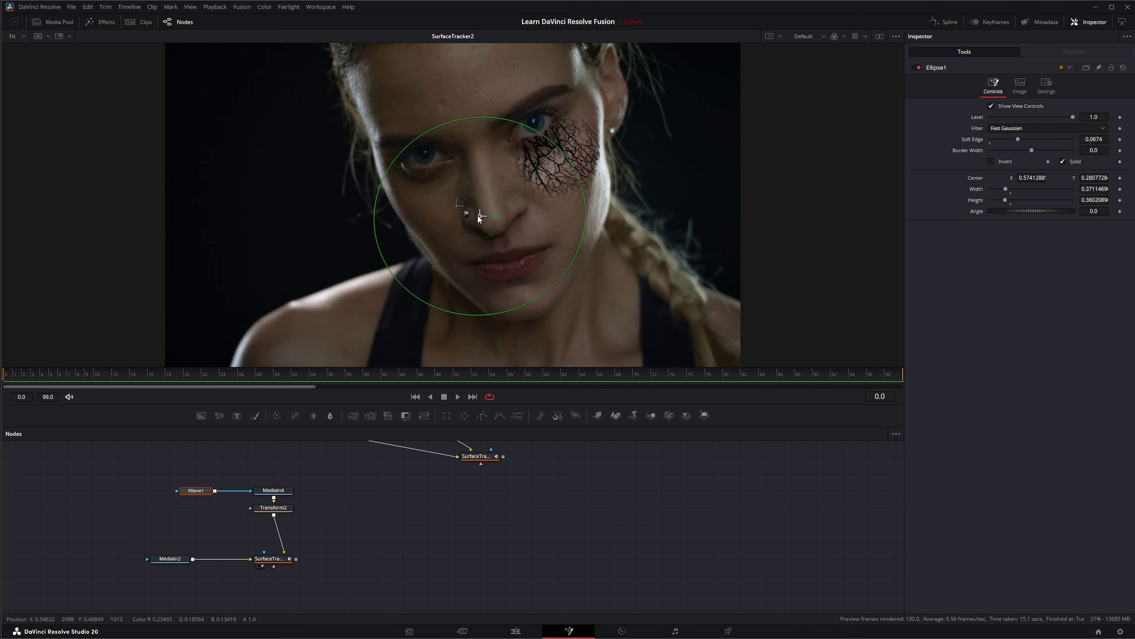
{"action": "left_click", "coordinate": [591, 482]}
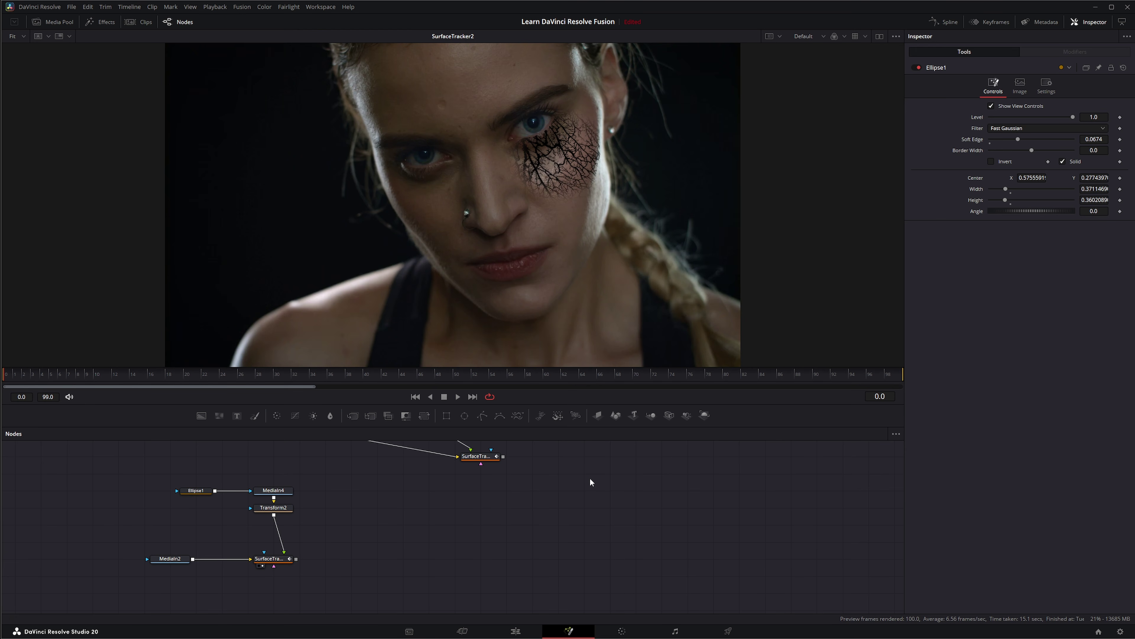
Set the cheek Surface Tracker's Composite Type to Color Burn.
{"action": "left_click", "coordinate": [270, 558]}
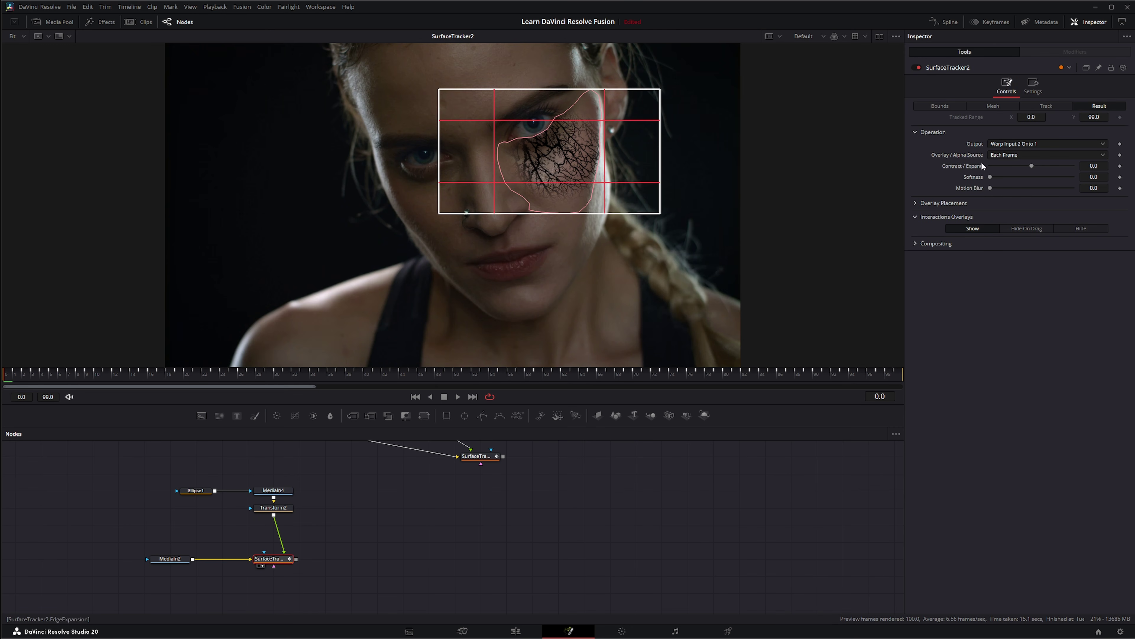
{"action": "left_click", "coordinate": [916, 242]}
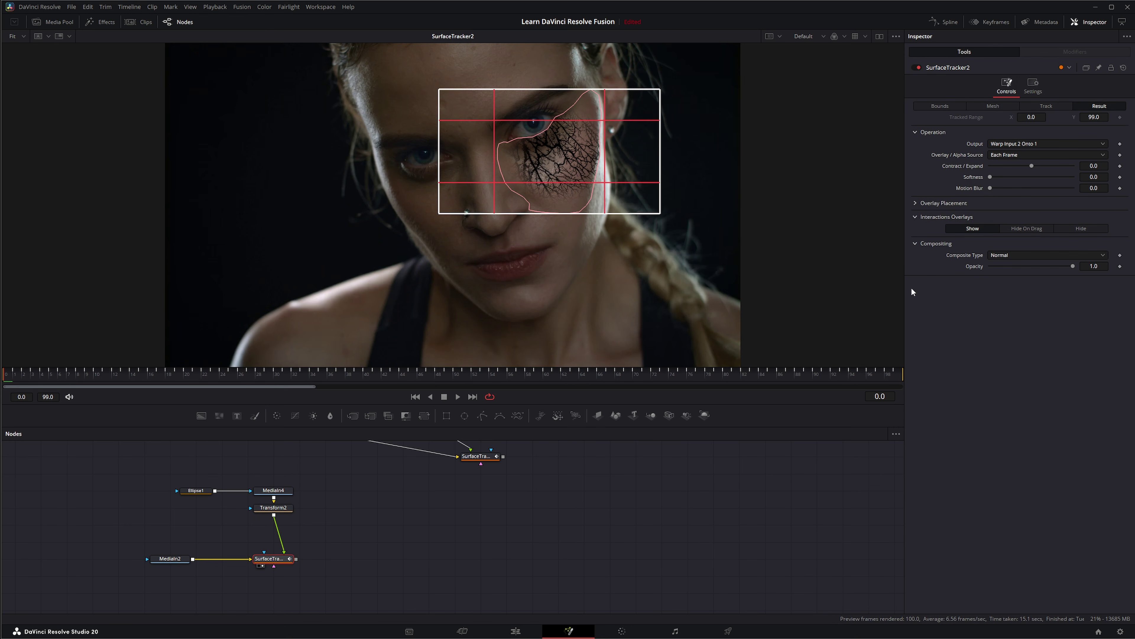
{"action": "left_click", "coordinate": [1006, 255]}
{"action": "scroll", "coordinate": [1027, 374], "scroll_direction": "down", "scroll_amount": 2}
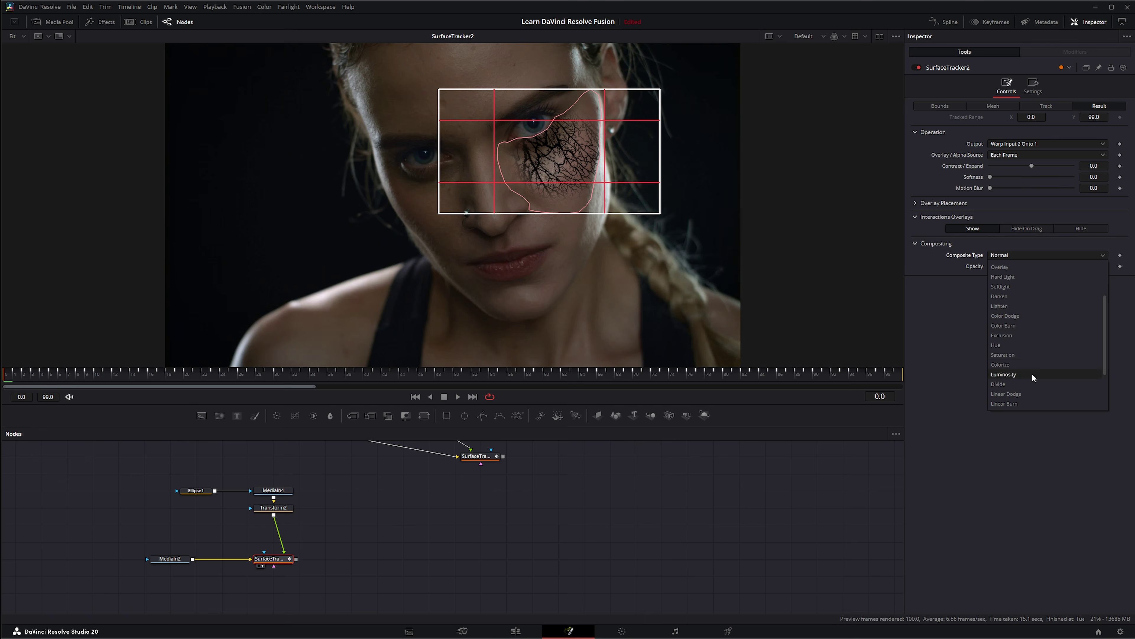
{"action": "left_click", "coordinate": [1018, 323]}
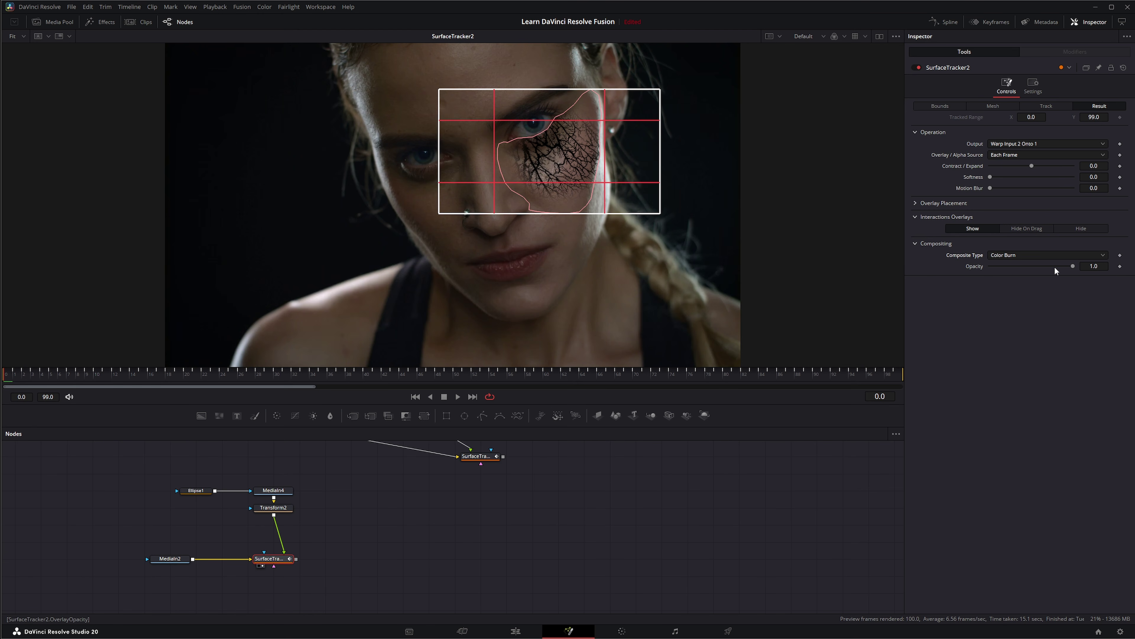
Keyframe the overlay's opacity at 0 on frames 0 and 12, rising to 0.294 on frame 22.
{"action": "left_click_drag", "start_coordinate": [1073, 266], "coordinate": [971, 267]}
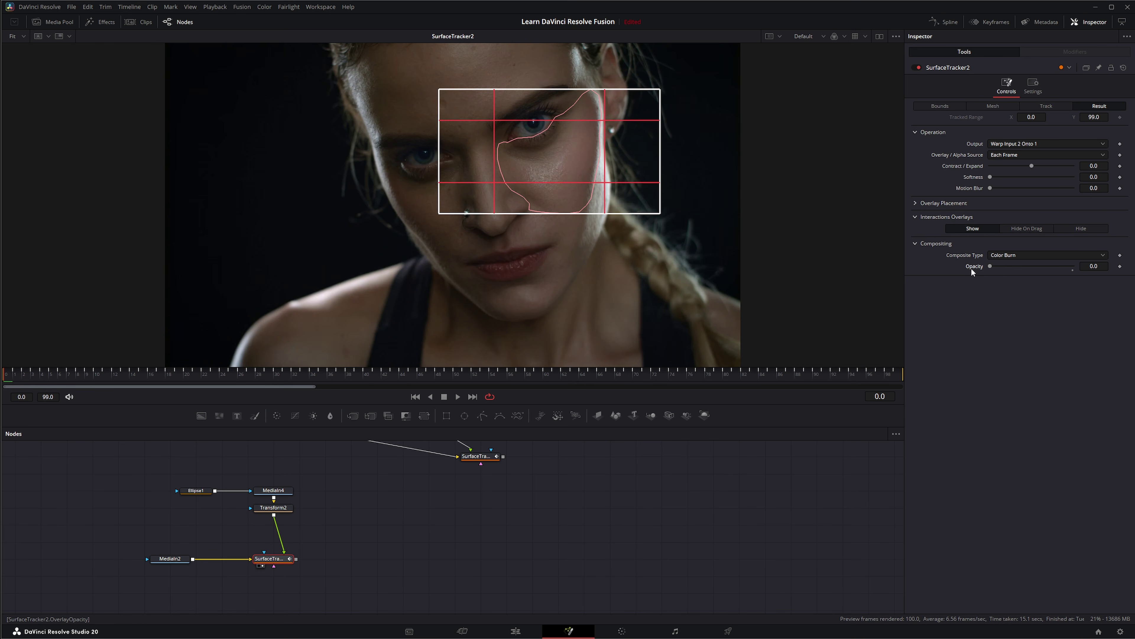
{"action": "left_click", "coordinate": [1120, 267]}
{"action": "left_click_drag", "start_coordinate": [11, 374], "coordinate": [114, 377]}
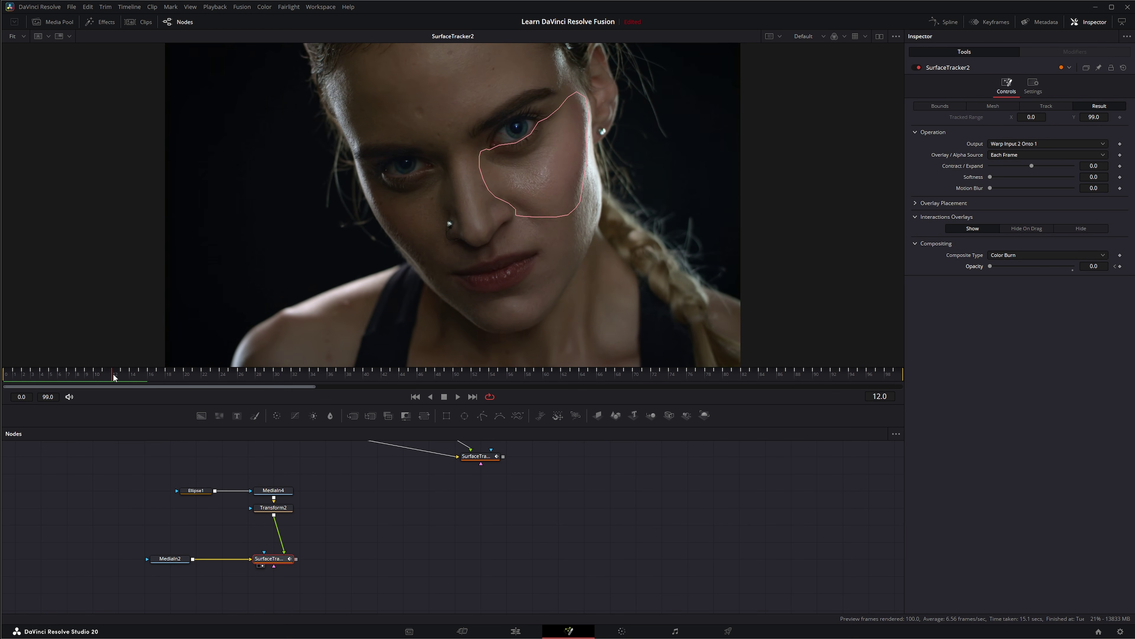
{"action": "left_click", "coordinate": [1120, 267]}
{"action": "left_click", "coordinate": [121, 378]}
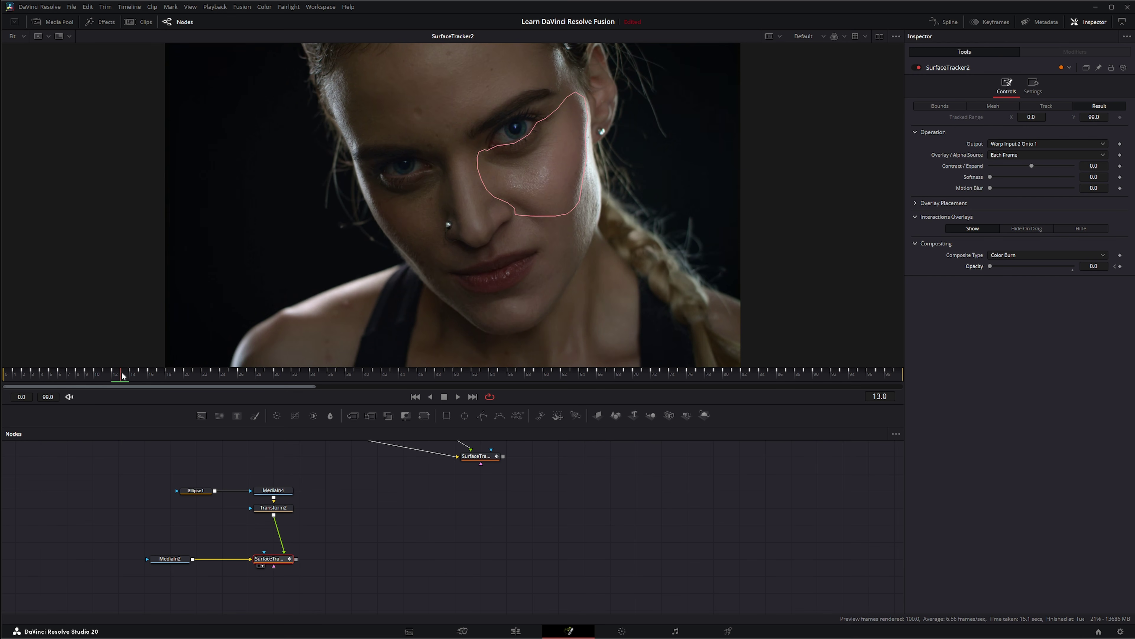
{"action": "left_click_drag", "start_coordinate": [121, 374], "coordinate": [209, 375]}
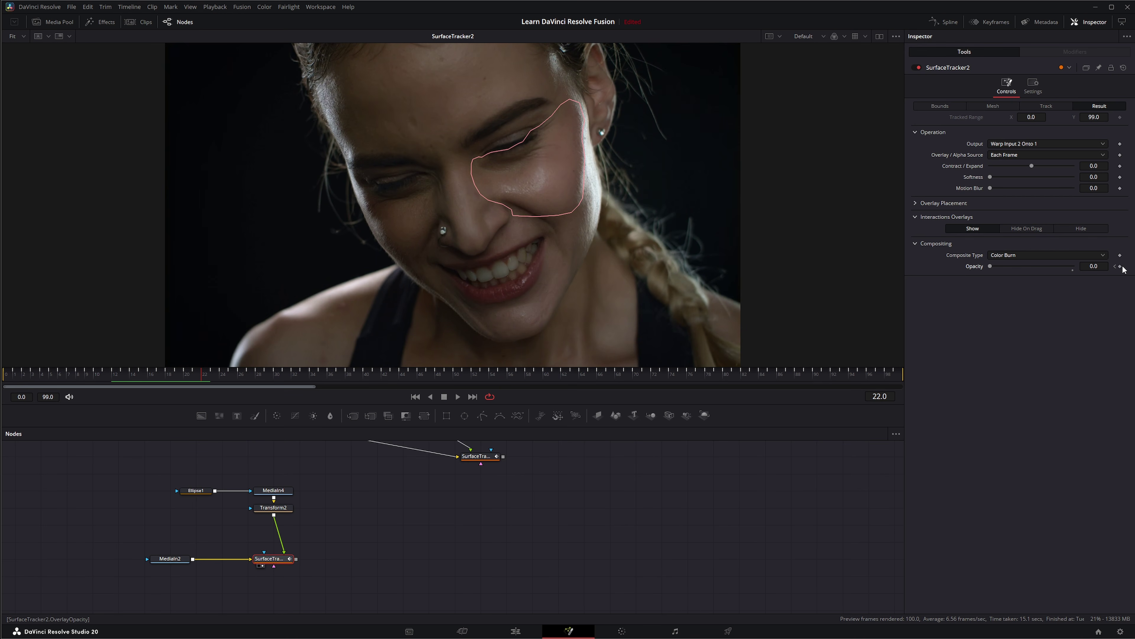
{"action": "left_click_drag", "start_coordinate": [989, 268], "coordinate": [1014, 269]}
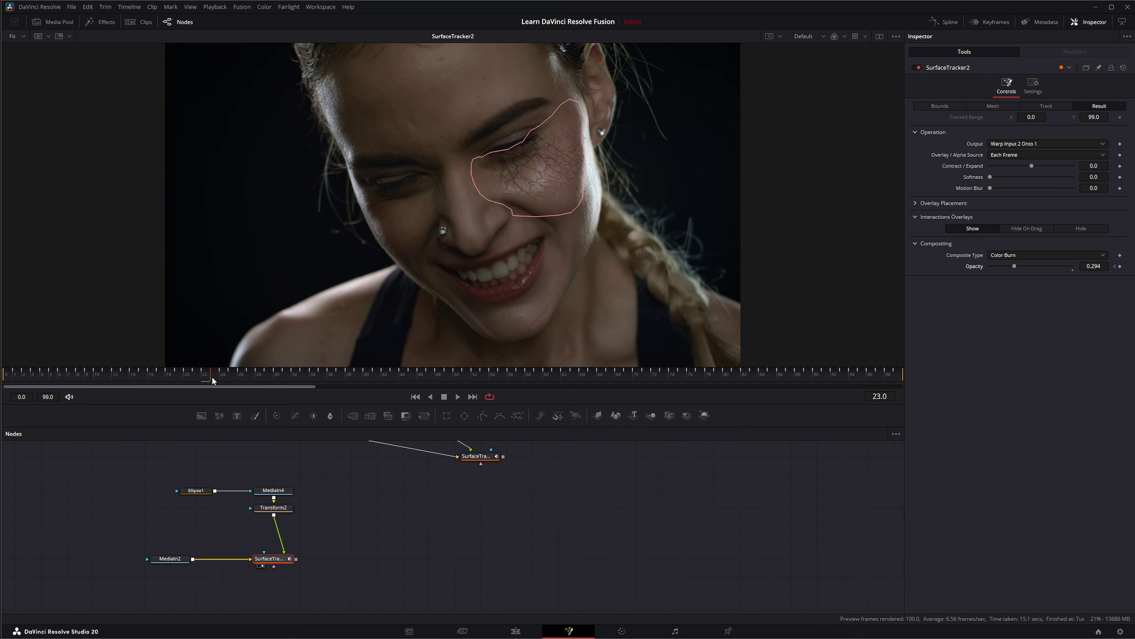
Keyframe the overlay's opacity back to 0 at frame 83 and play the composite from the first frame.
{"action": "left_click_drag", "start_coordinate": [212, 380], "coordinate": [644, 381]}
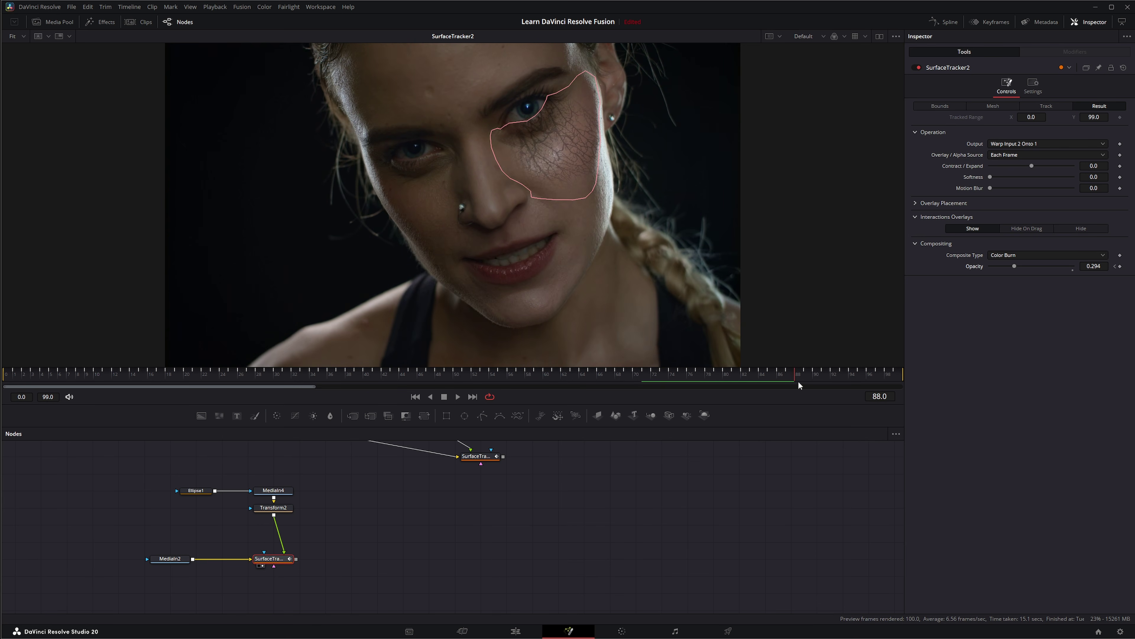
{"action": "left_click_drag", "start_coordinate": [837, 389], "coordinate": [679, 388]}
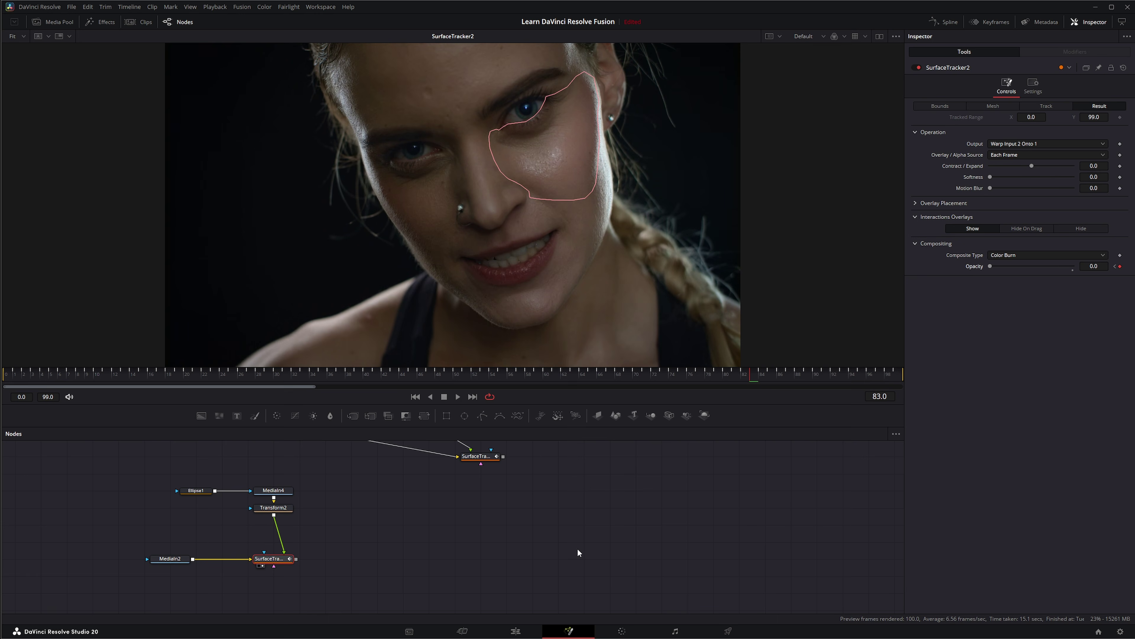
{"action": "left_click", "coordinate": [415, 397]}
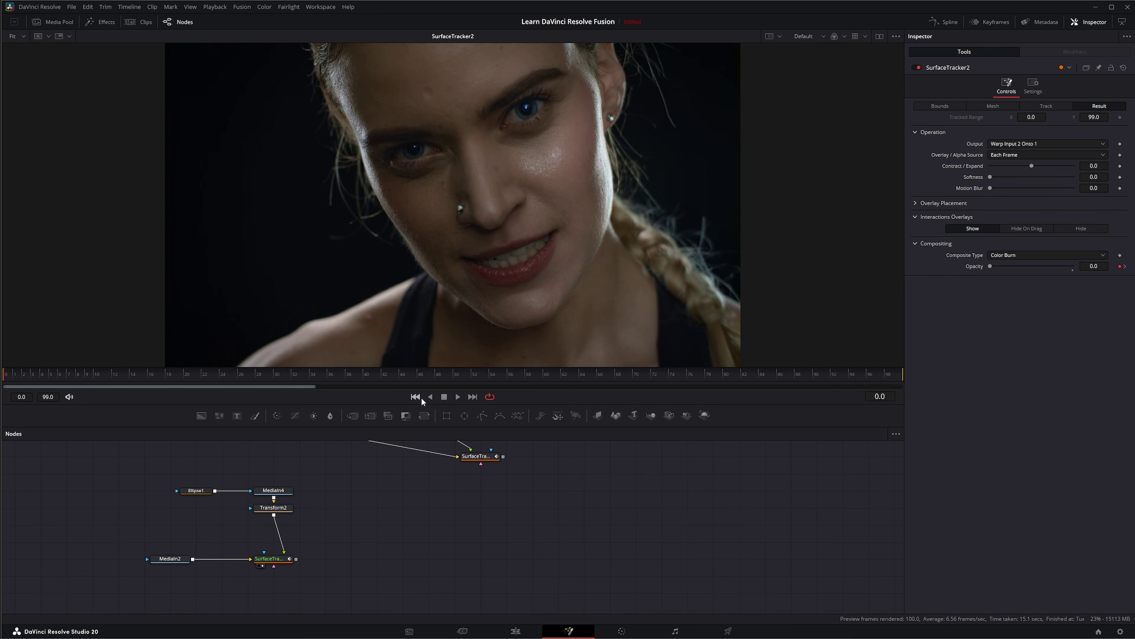
{"action": "left_click", "coordinate": [458, 396]}
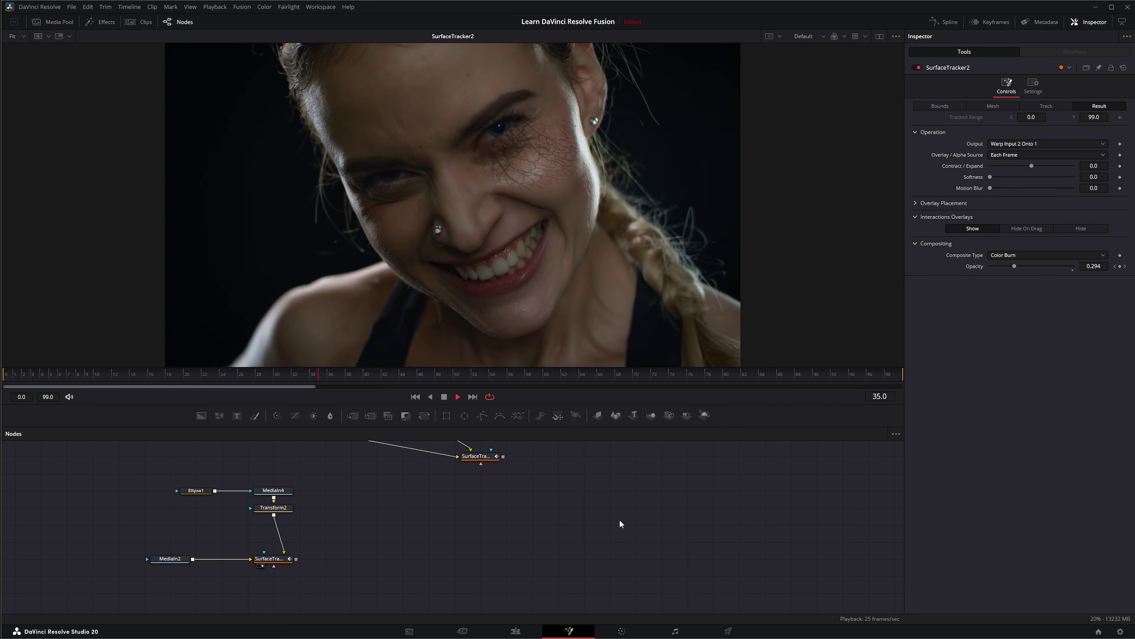